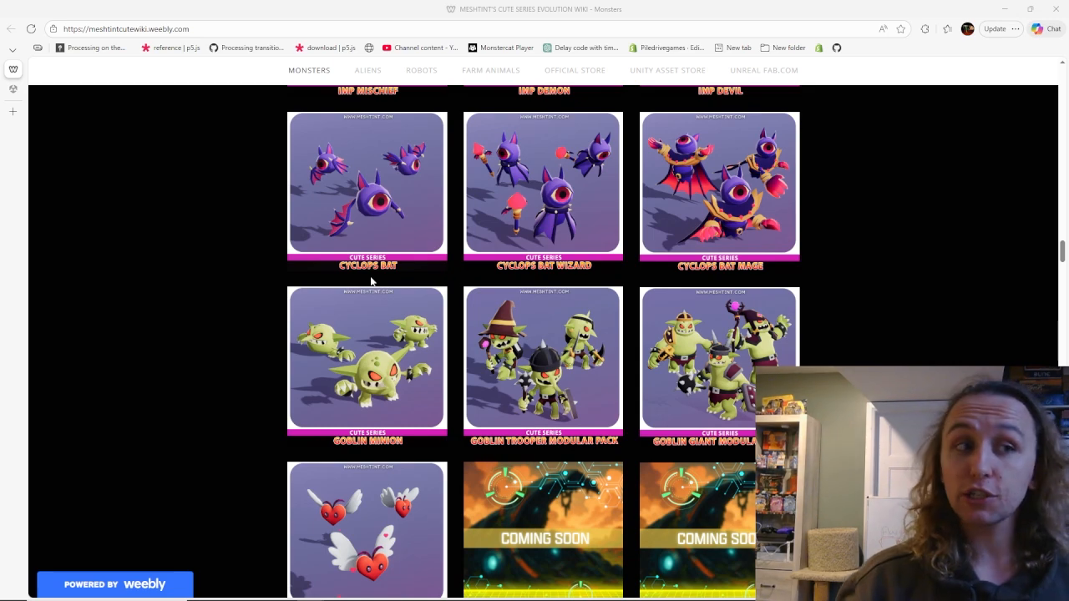
Look over the Cute Series monsters on the Meshtint wiki page up to the evolution forms section.
click(13, 88)
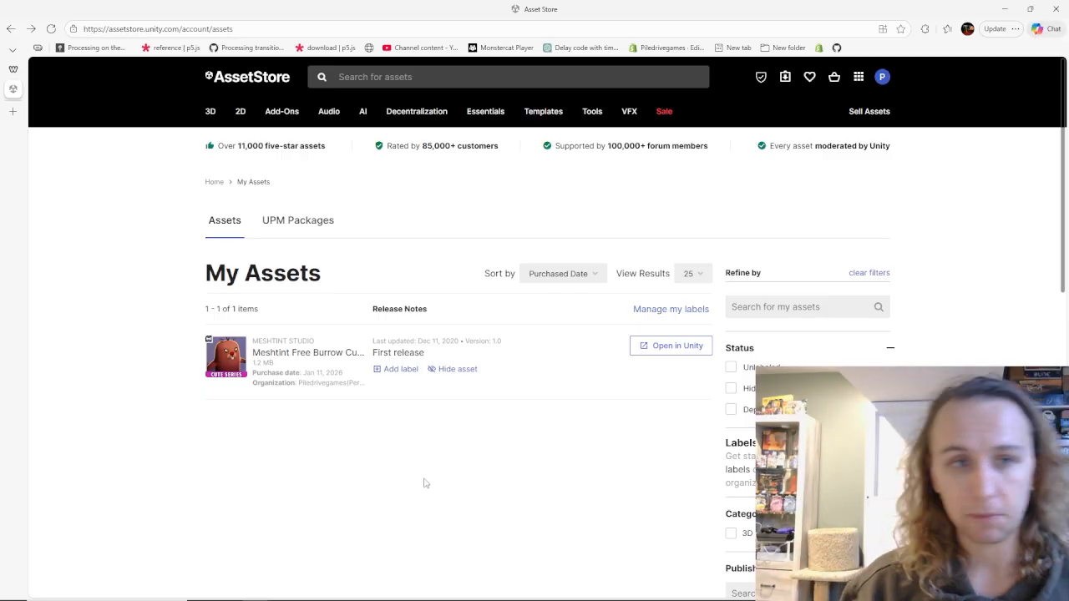
click(13, 69)
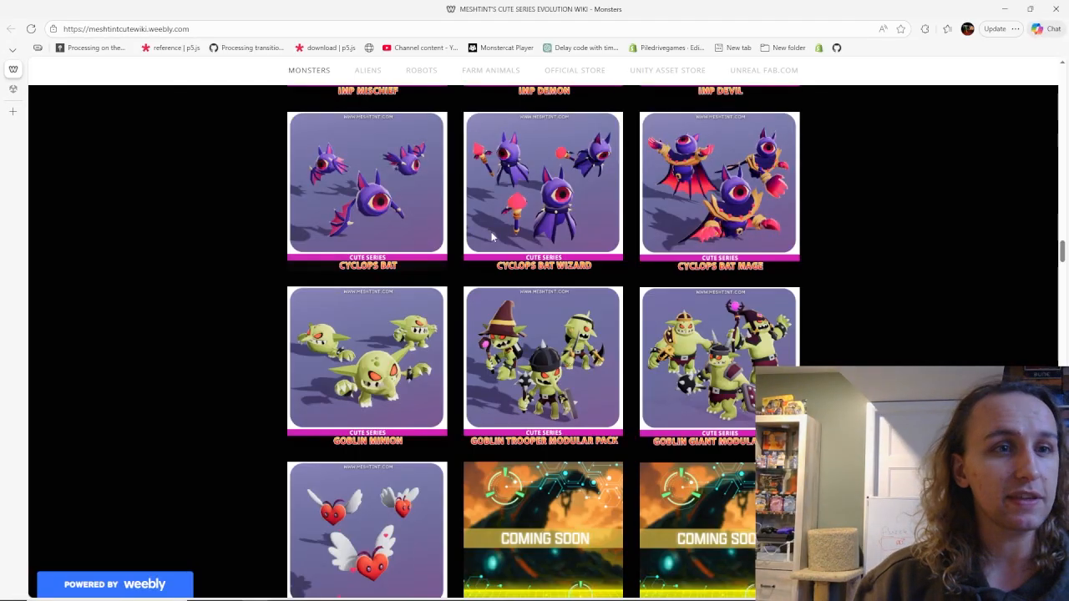
scroll(571, 366, up, 20)
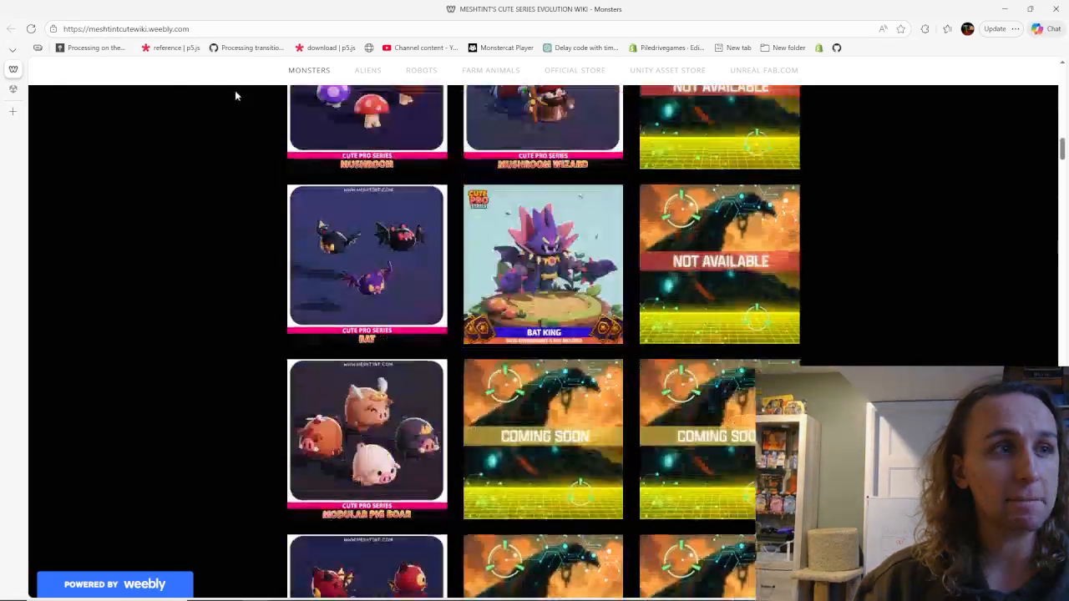
scroll(246, 100, up, 10)
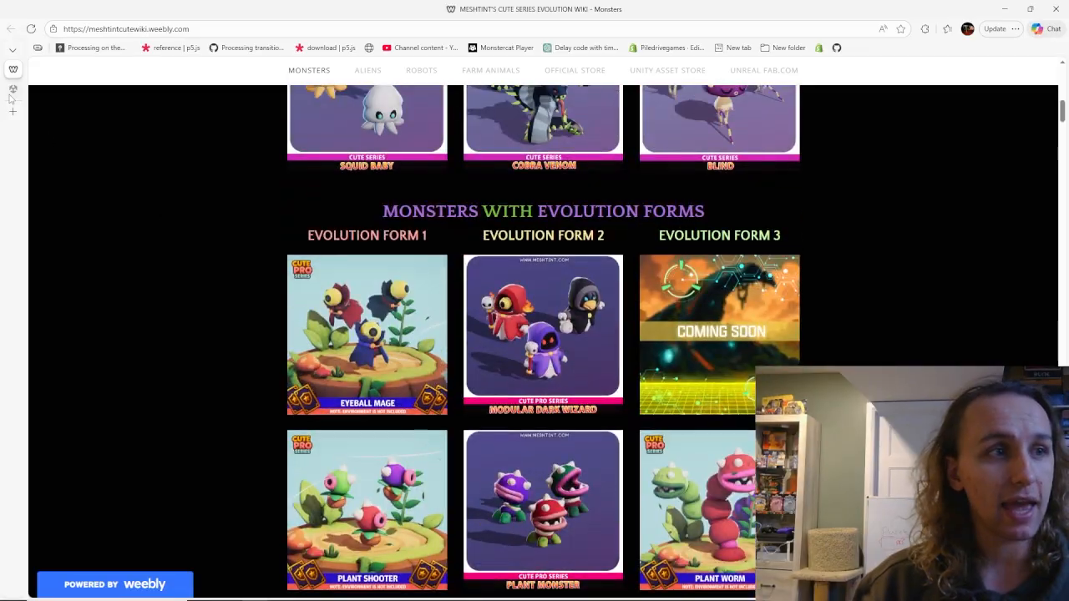
Open the owned Meshtint Free Burrow Cute Series asset from the Unity Asset Store in the Unity editor.
click(13, 90)
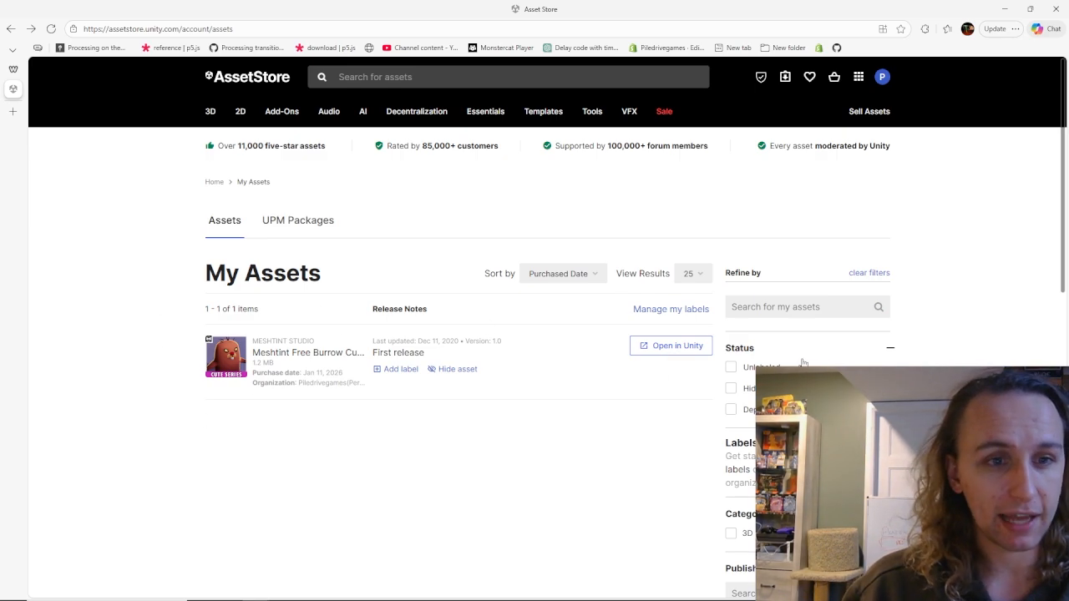
click(696, 353)
click(621, 112)
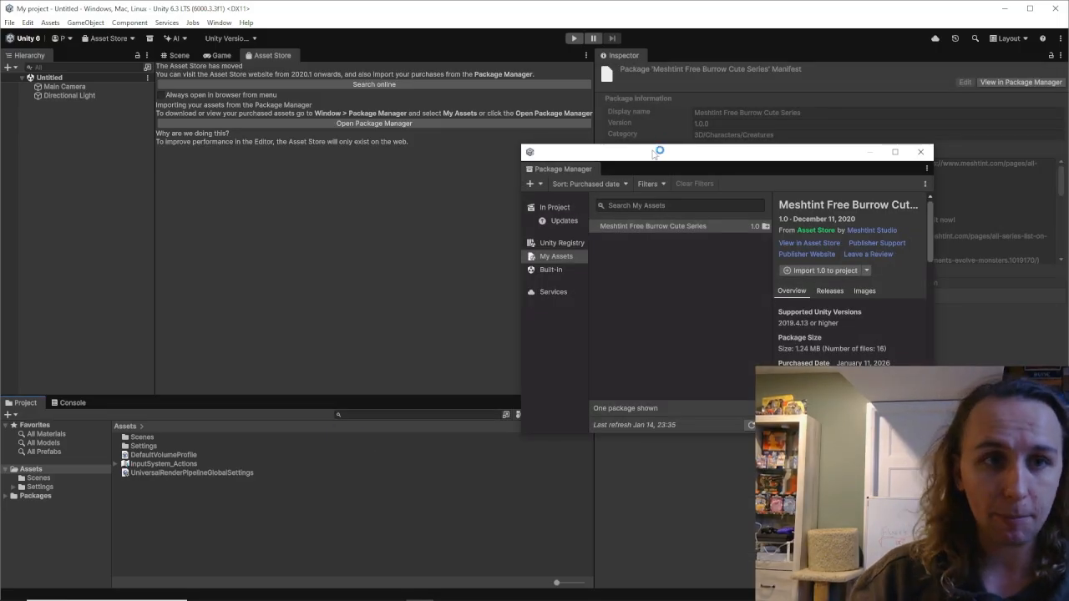
Import all files of the Meshtint Free Burrow Cute Series package into the project and close the Package Manager.
drag(656, 152, 329, 132)
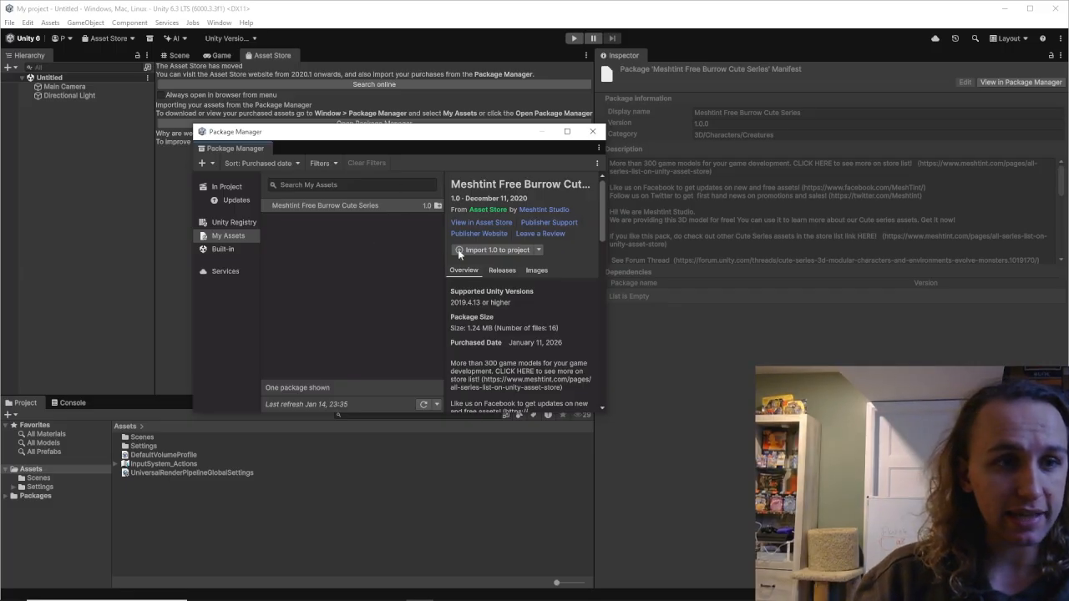
drag(430, 131, 554, 129)
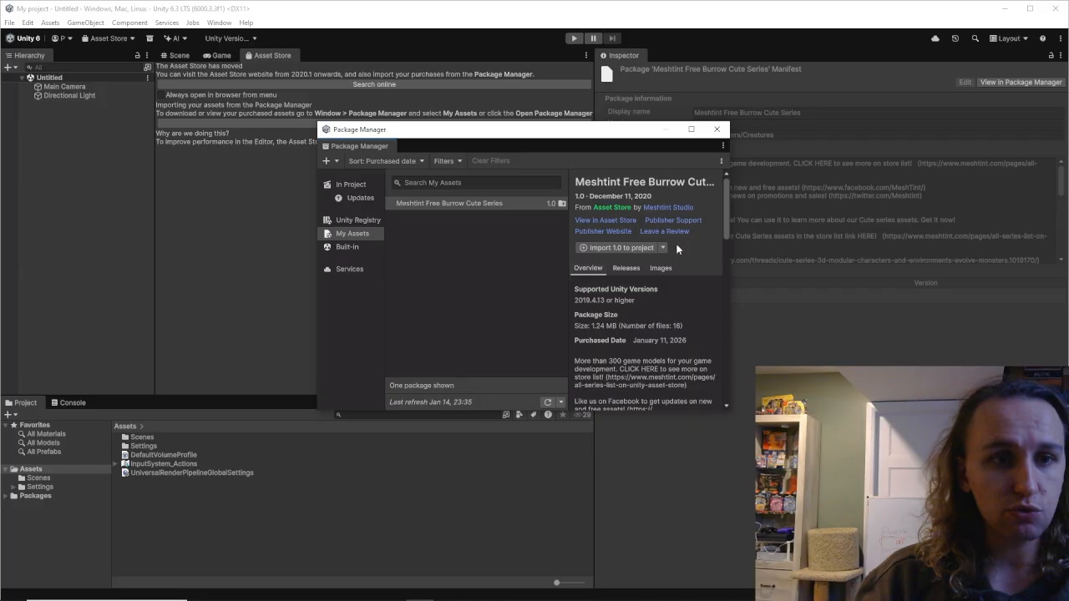
click(592, 248)
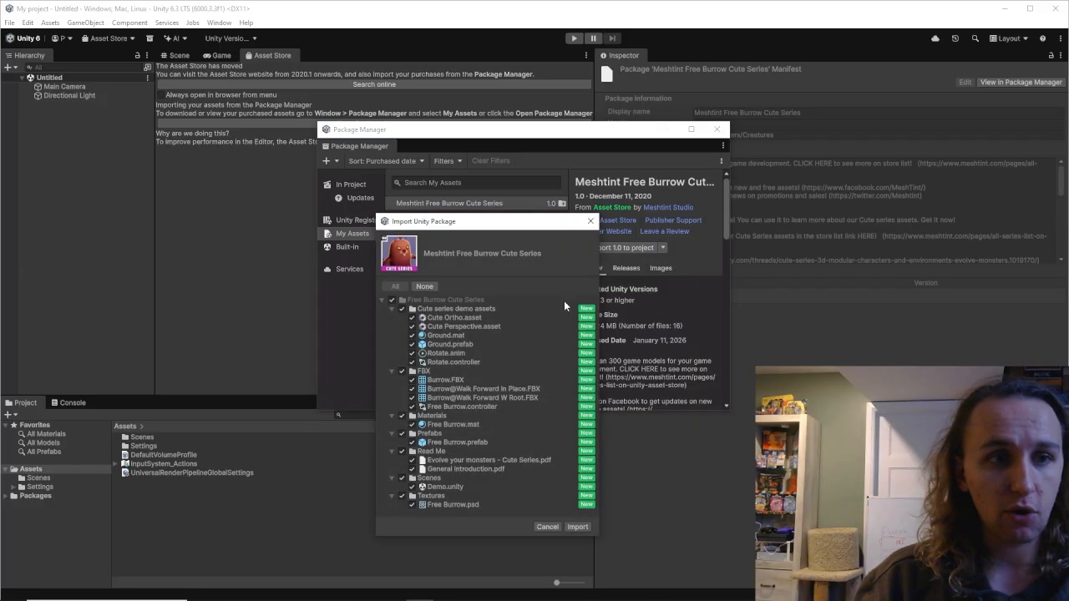
click(577, 527)
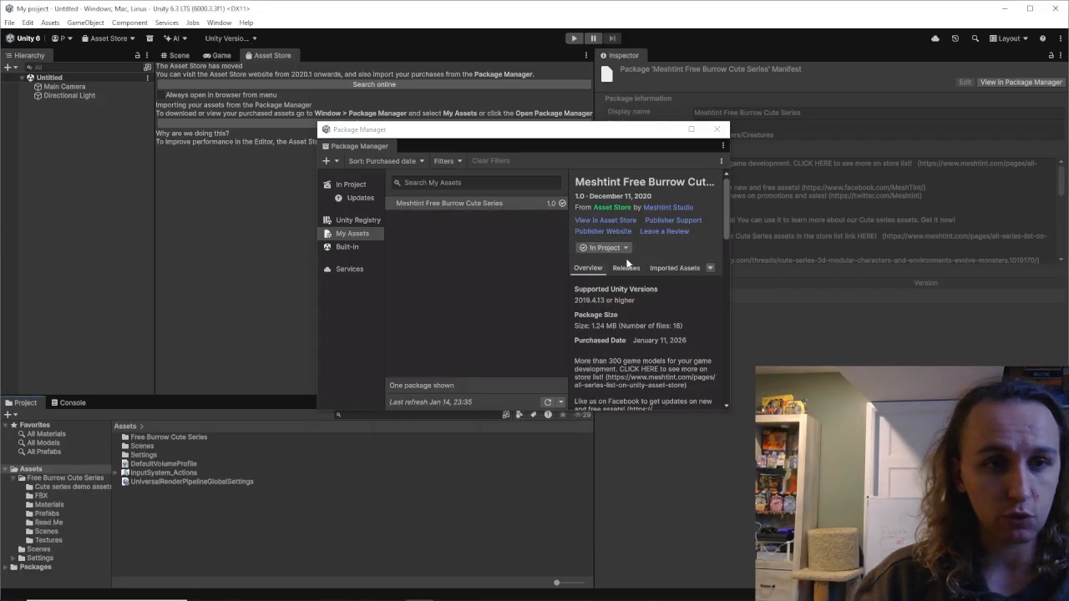
click(720, 131)
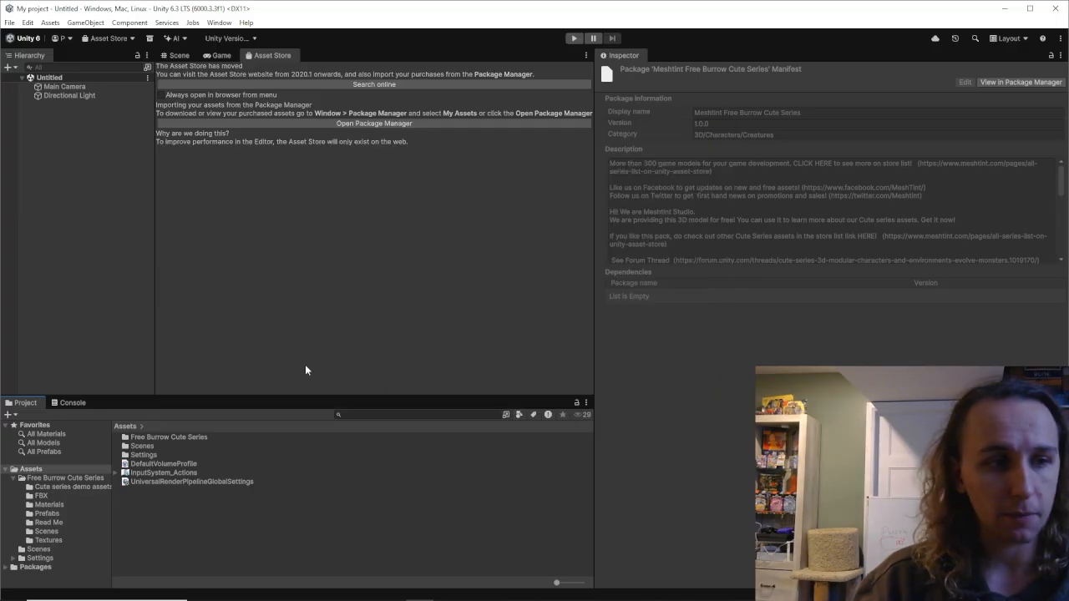
Show the imported Free Burrow Cute Series folder in File Explorer and move that window out of the way.
click(62, 478)
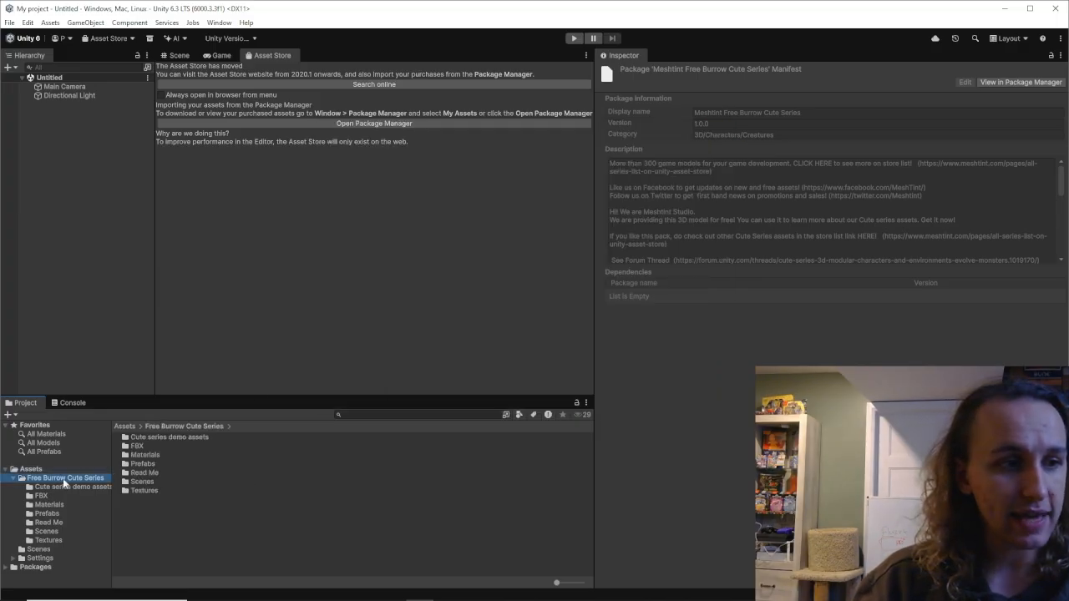
right_click(51, 483)
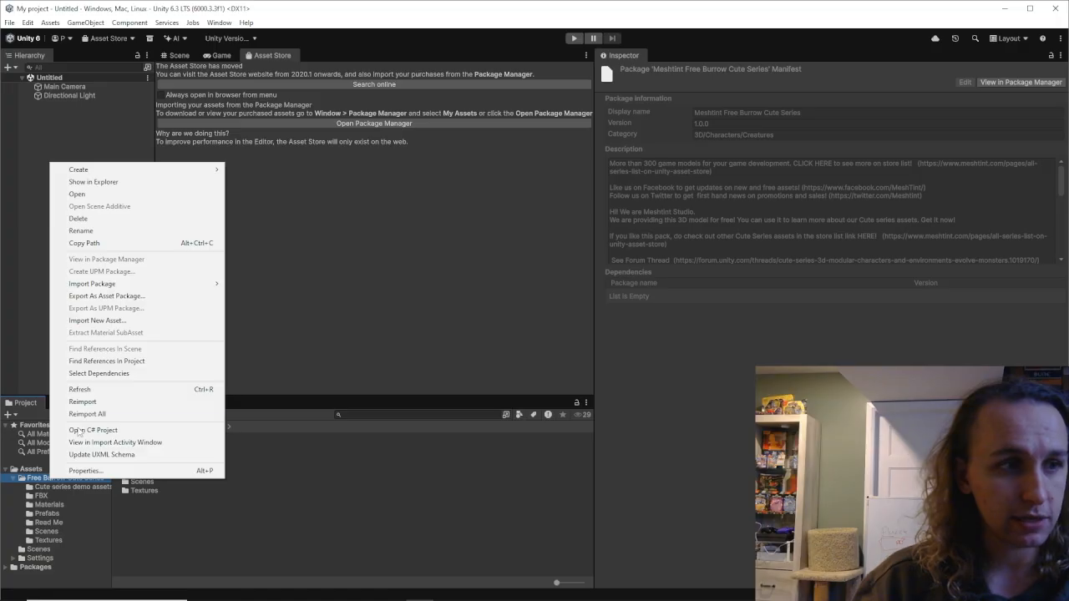
click(93, 182)
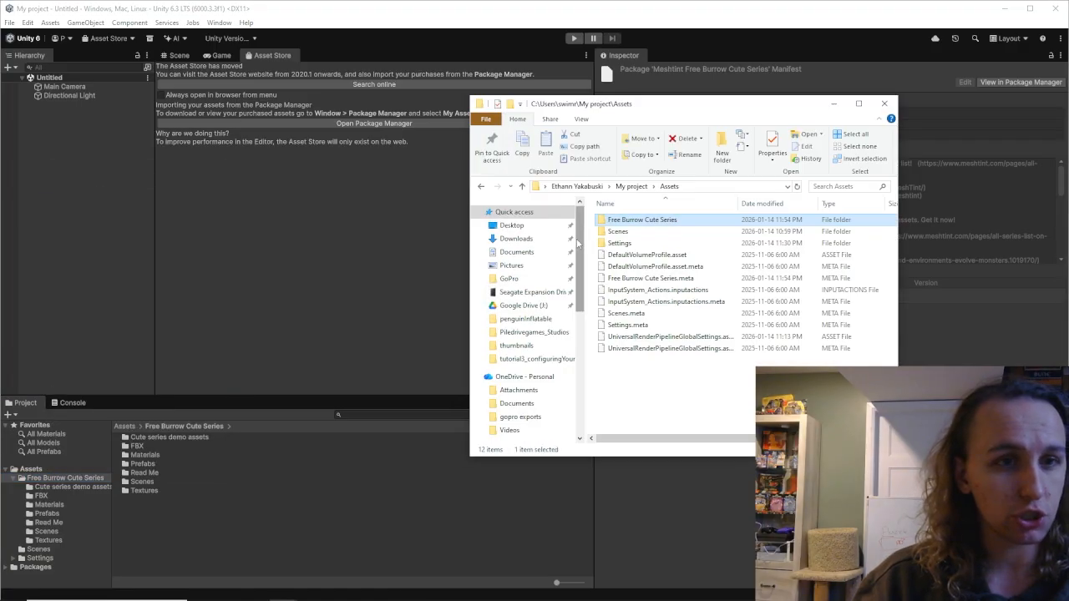
drag(670, 109, 1068, 175)
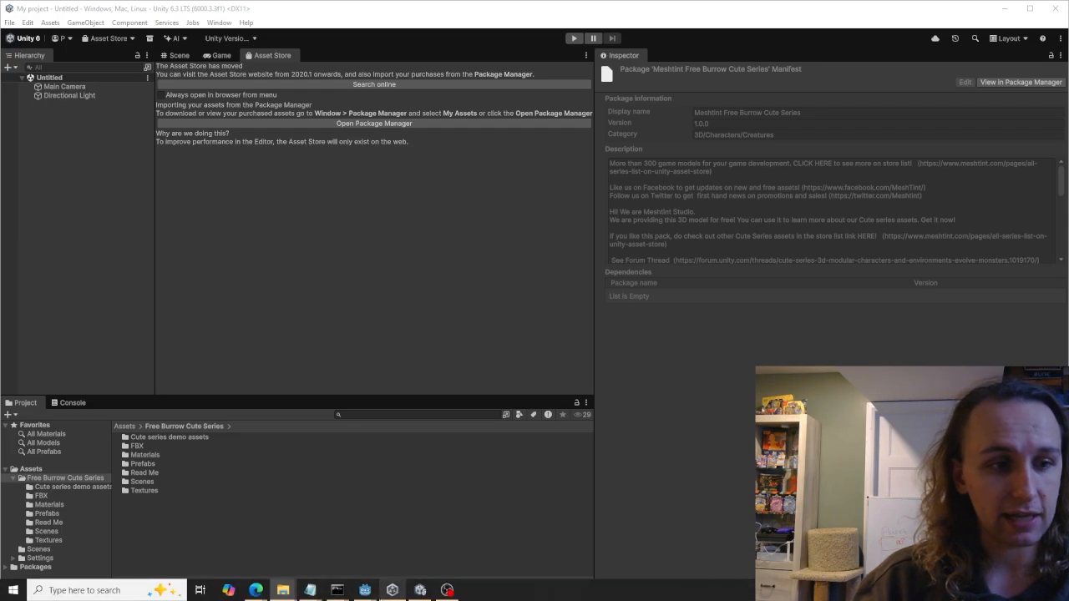
Switch to the Godot Project Manager and create a new project named 3d_testingDemo.
click(365, 590)
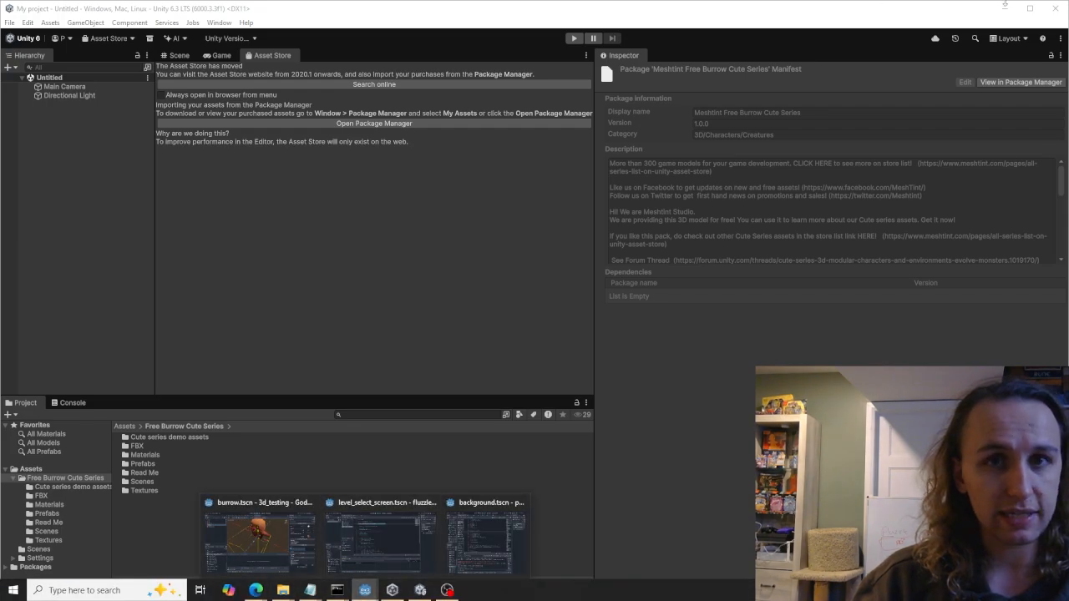
click(1005, 5)
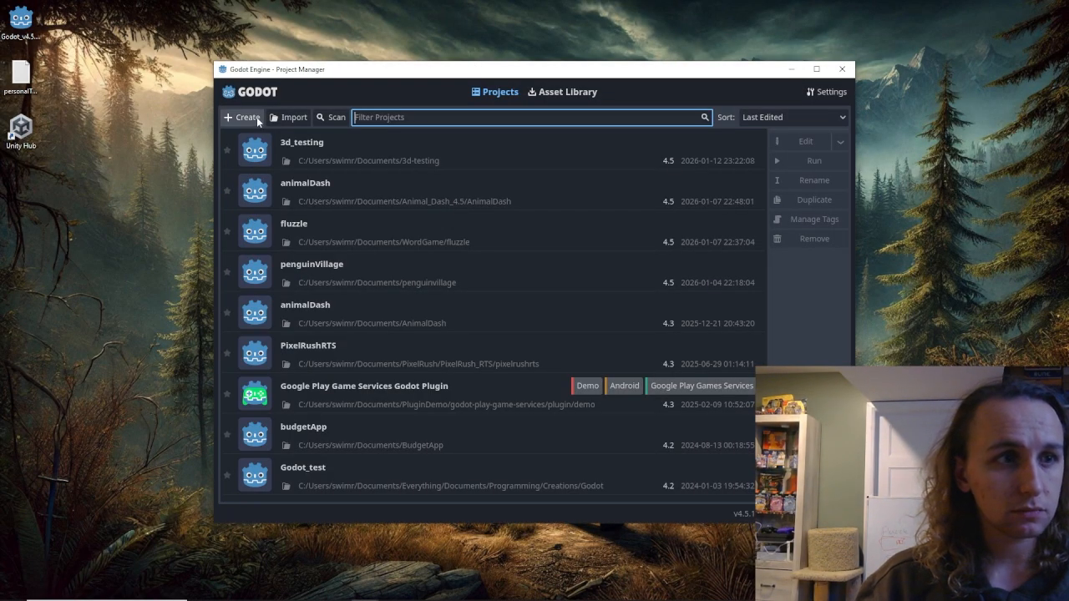
click(243, 117)
text(3)
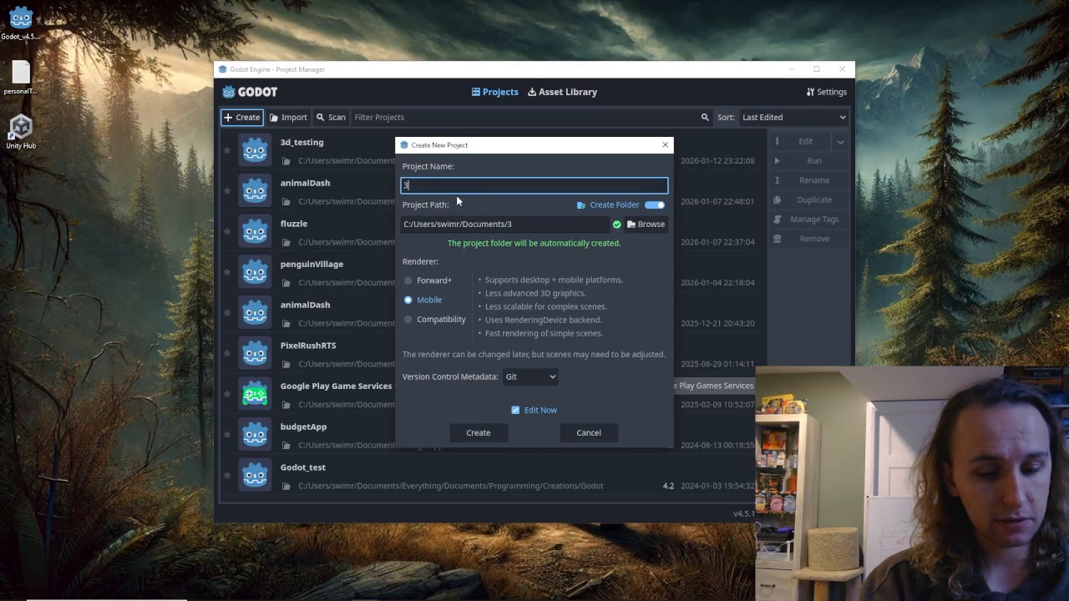
text(d_testingDemo)
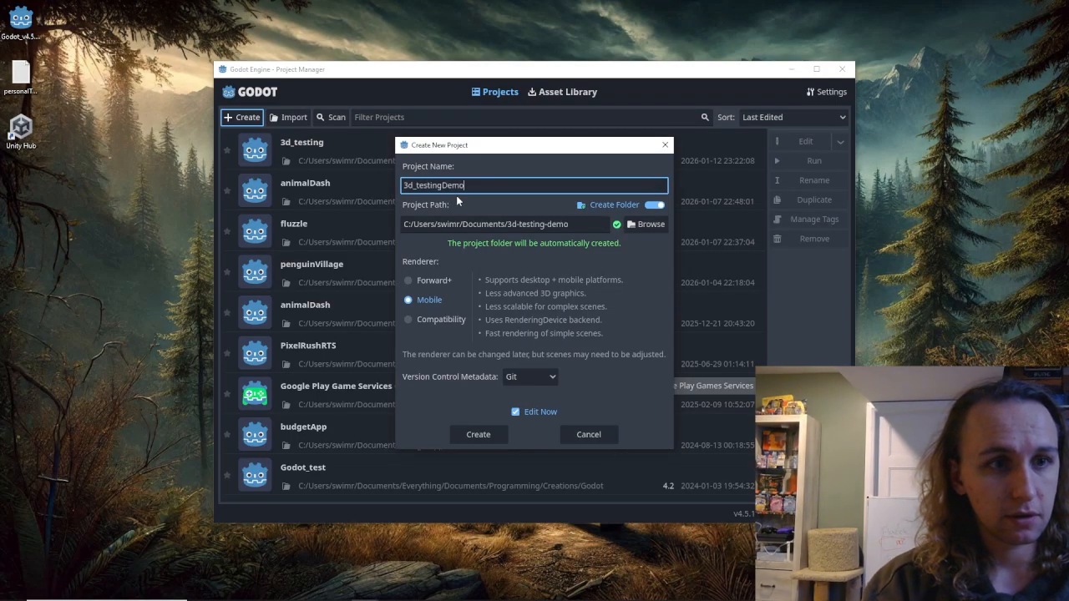
click(484, 436)
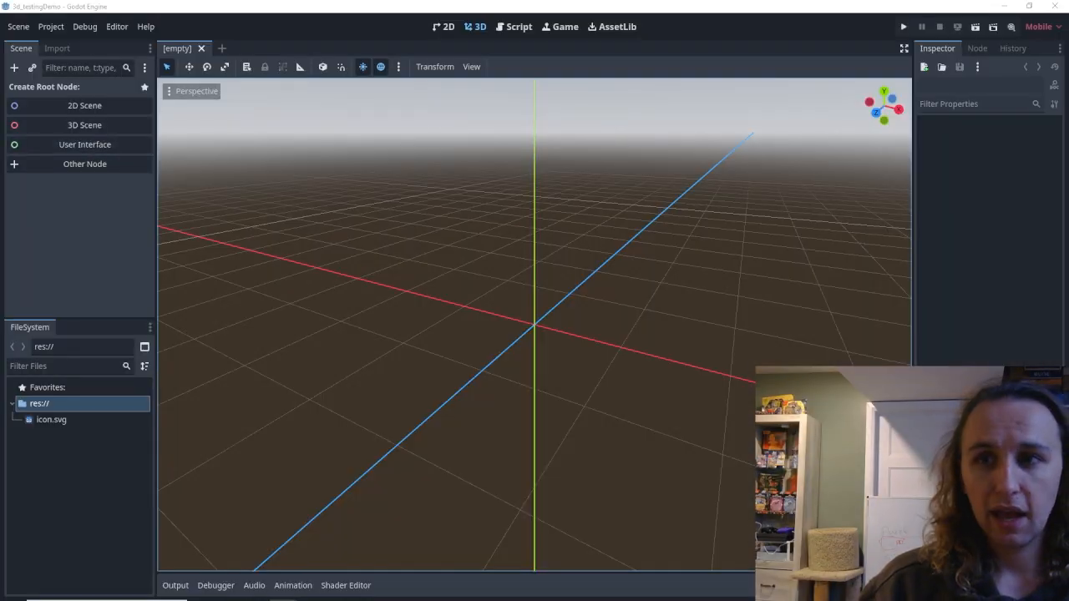
Add the Free Burrow Cute Series folder from the Unity project's Assets to the Godot project's res:// root and minimize File Explorer.
drag(1068, 122, 534, 122)
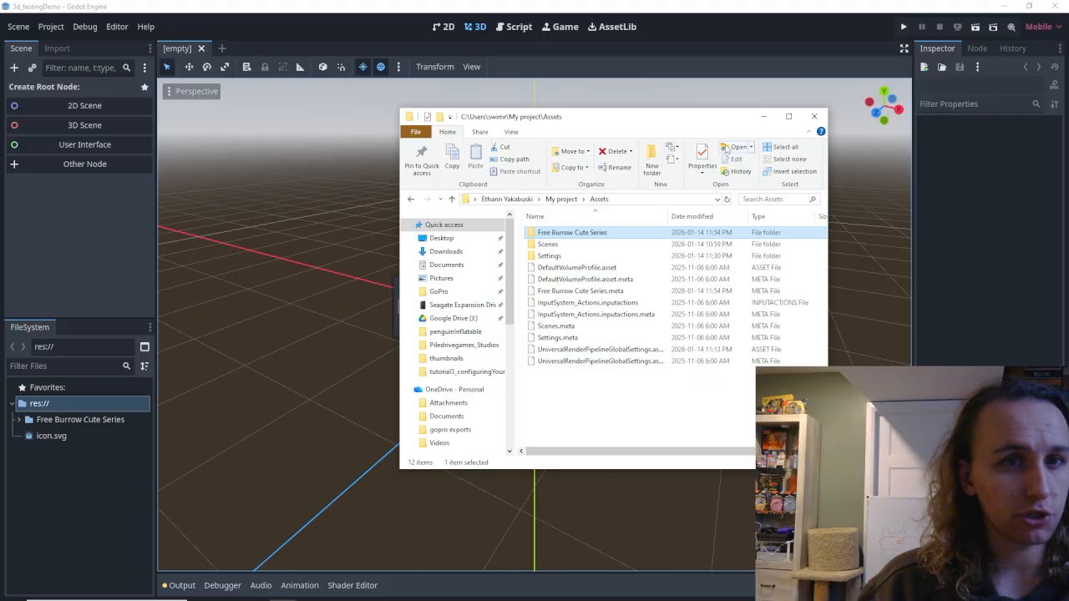
click(762, 116)
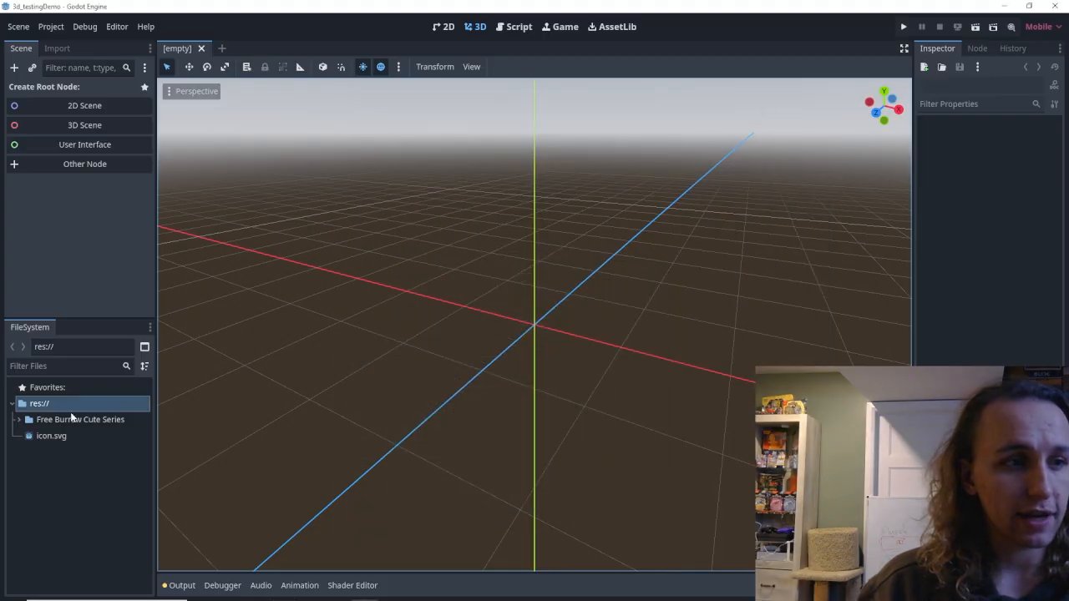
Place Burrow.FBX from the pack's FBX folder near the origin of a new 3D scene.
click(19, 420)
click(25, 452)
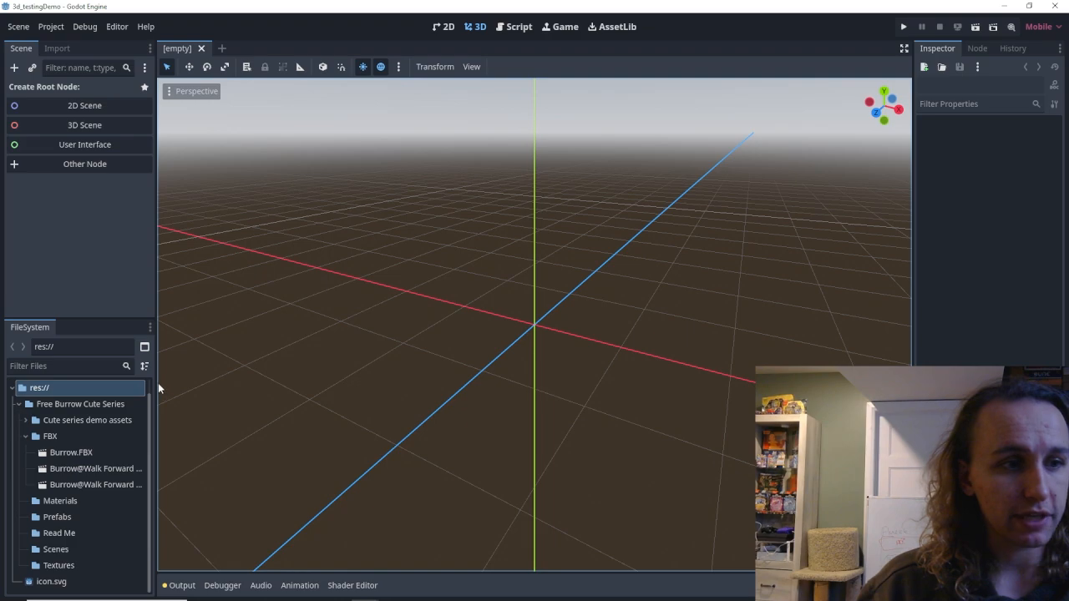
drag(155, 381, 235, 371)
drag(71, 452, 580, 334)
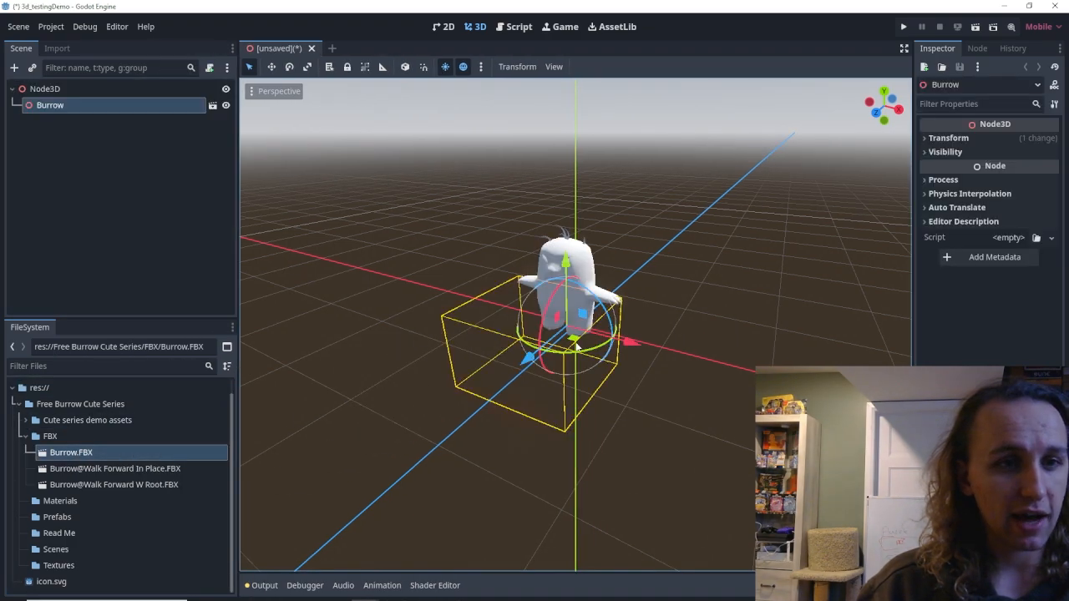
scroll(635, 338, up, 4)
middle_drag(504, 225, 550, 245)
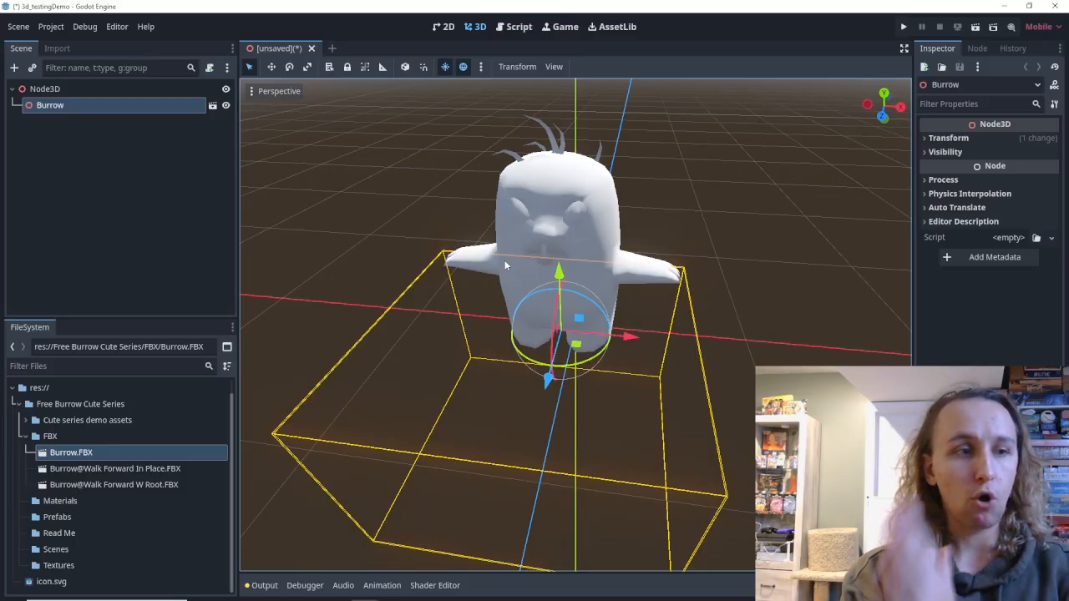
Open Free Burrow.psd from the Unity project's Free Burrow Cute Series Textures folder in GIMP, keeping its embedded color profile.
mouse_move(373, 565)
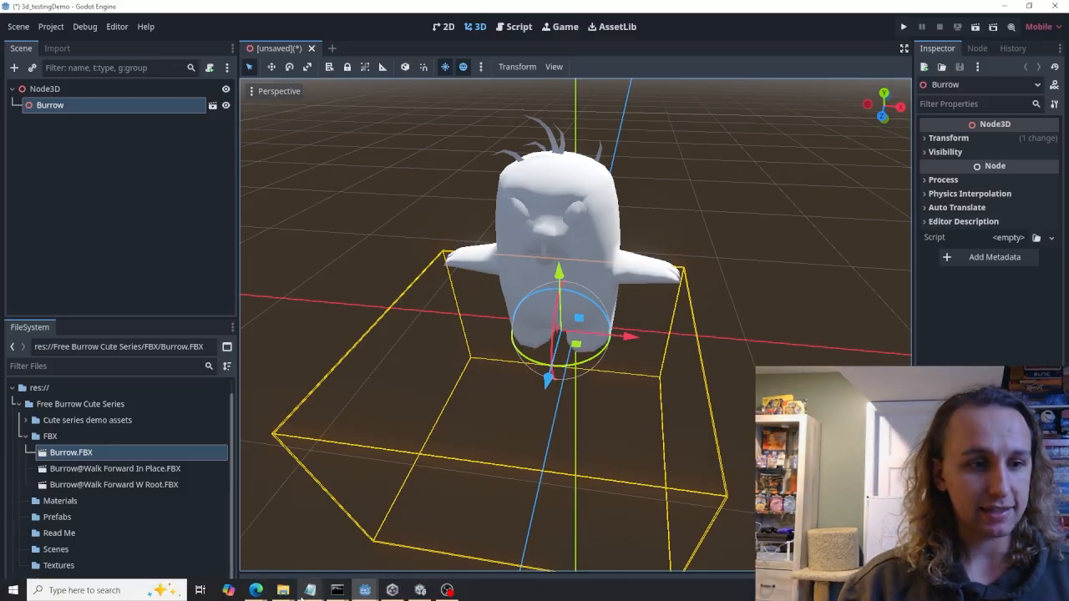
mouse_move(365, 590)
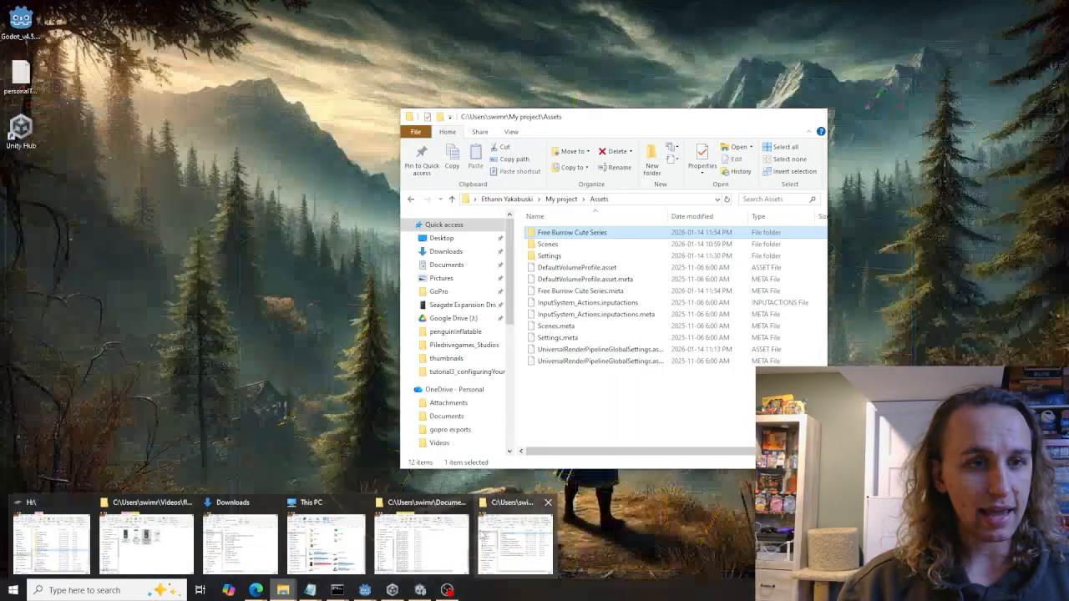
click(513, 535)
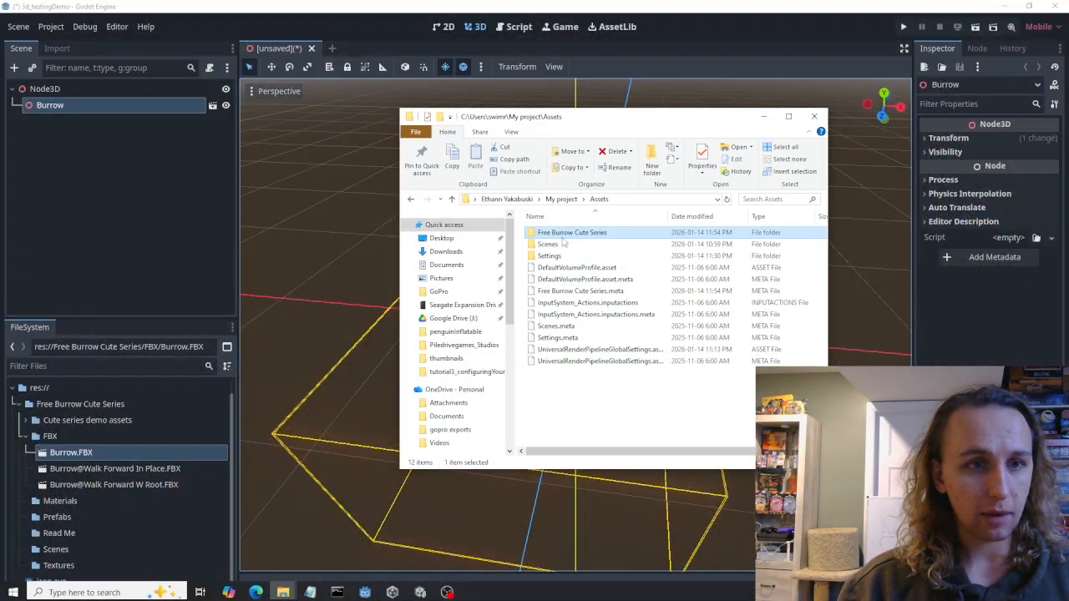
double_click(560, 233)
click(548, 302)
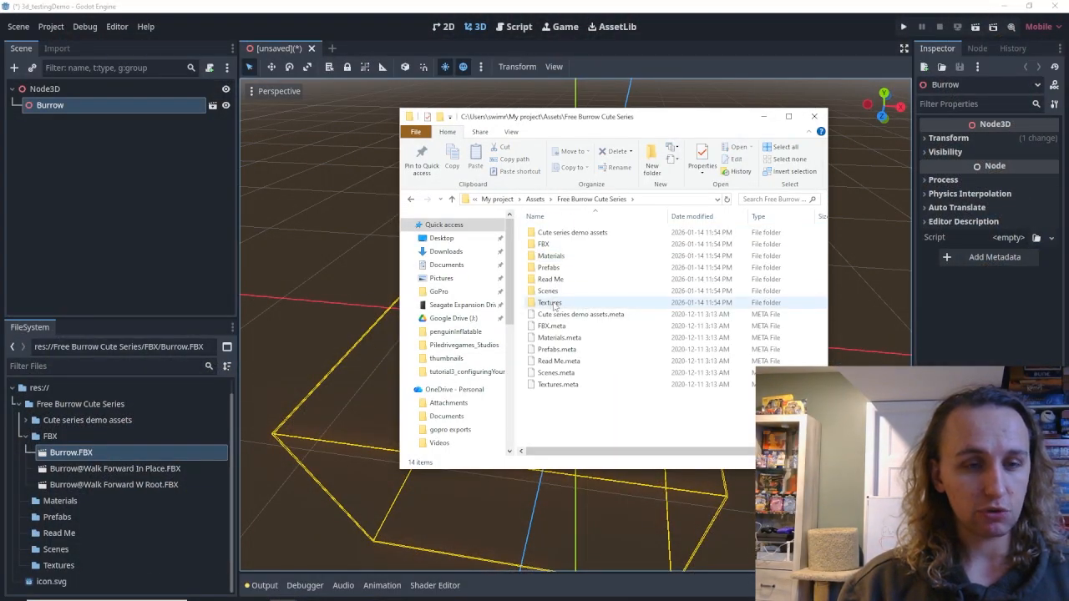
double_click(548, 303)
drag(627, 122, 482, 123)
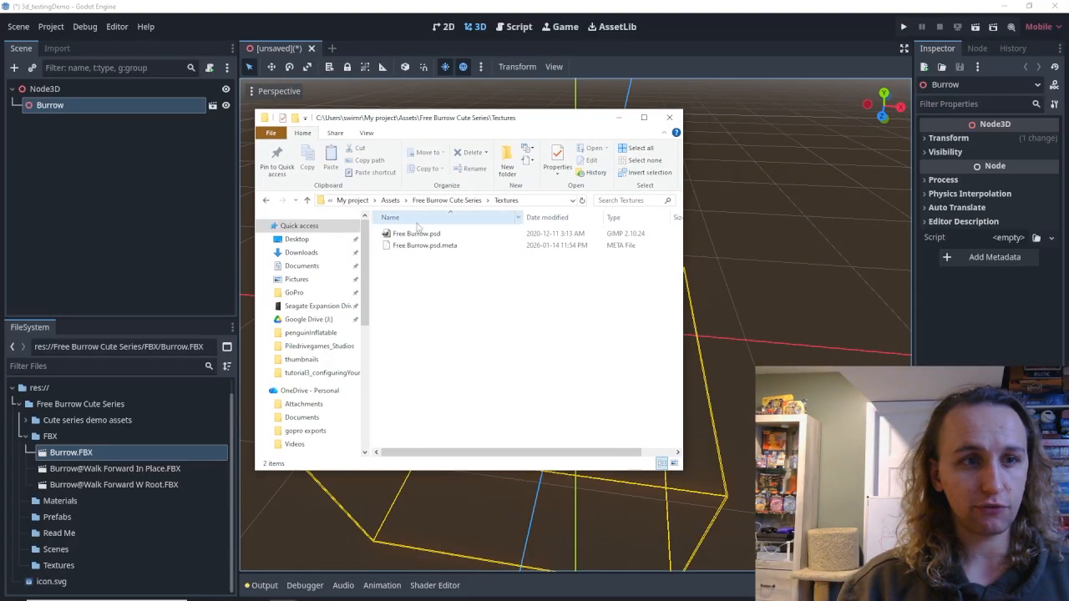
click(418, 234)
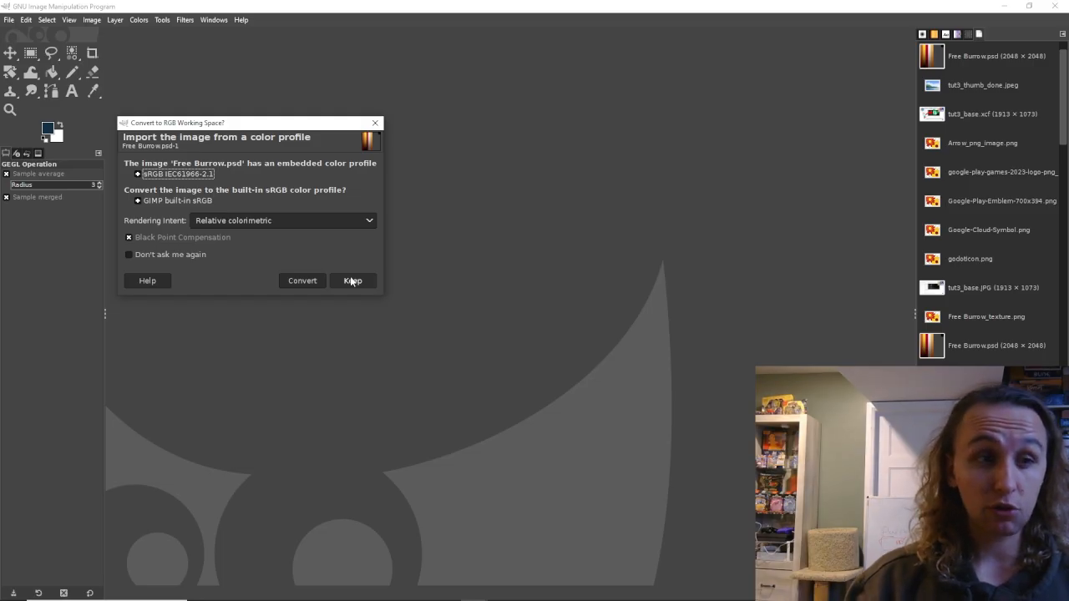
click(351, 280)
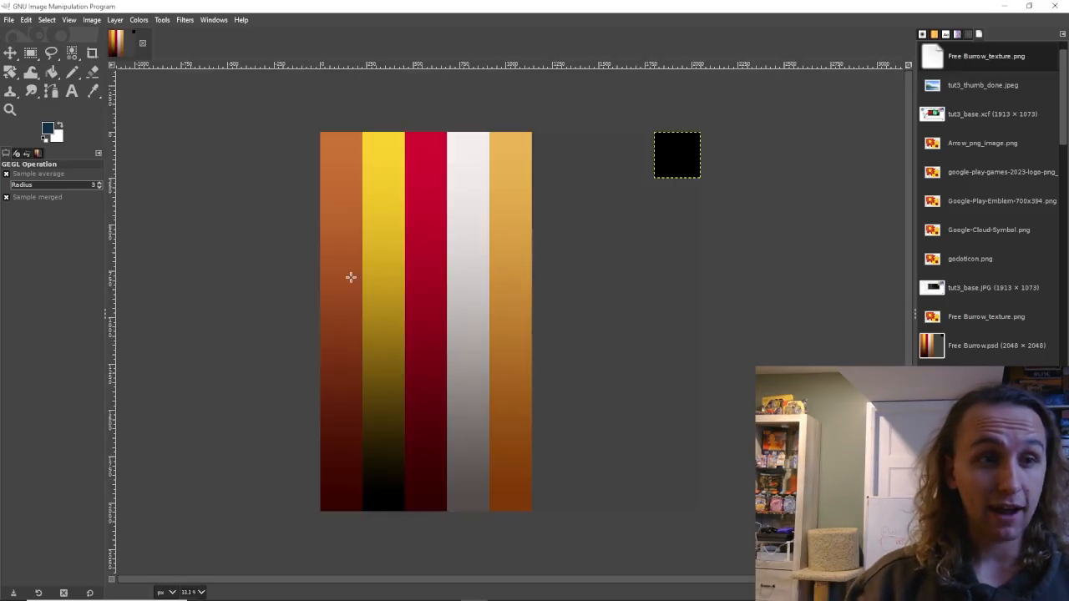
click(8, 19)
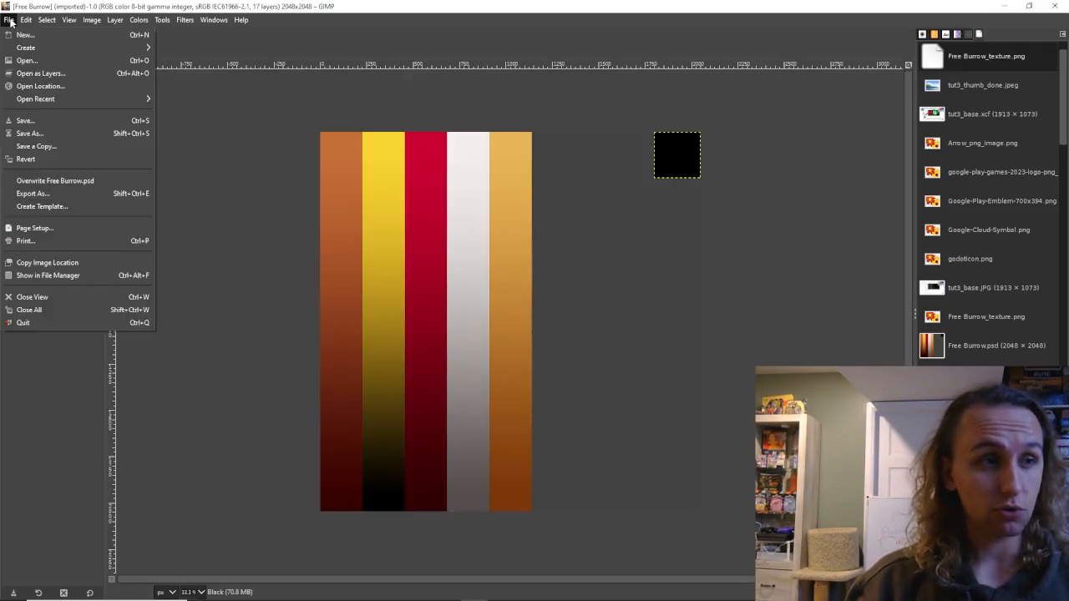
click(37, 134)
drag(339, 46, 435, 71)
click(783, 71)
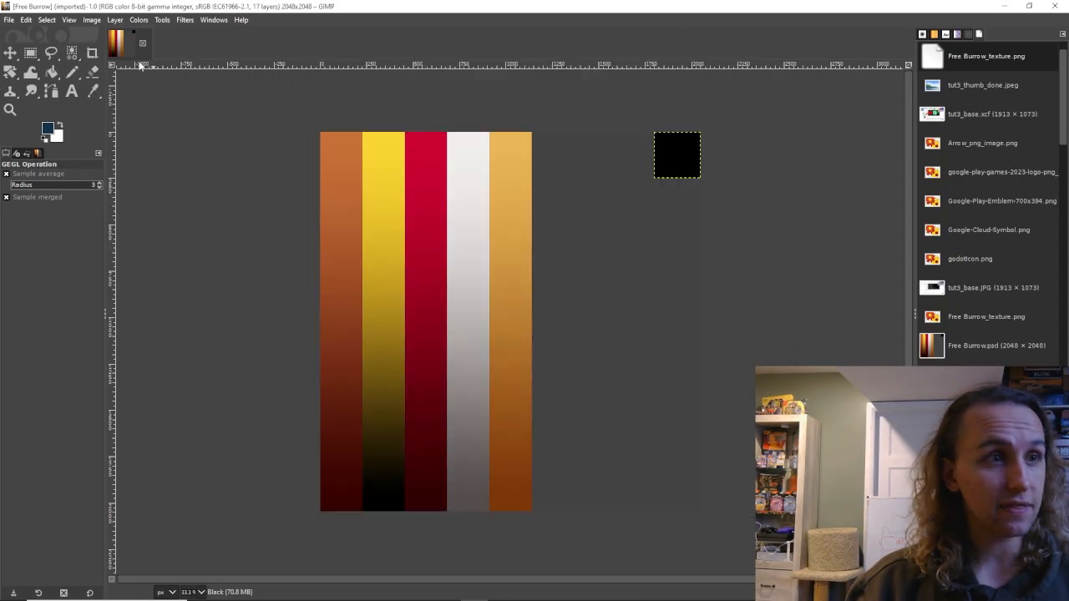
Export the texture image as Free Burrow.png to the Desktop folder.
click(8, 19)
click(37, 193)
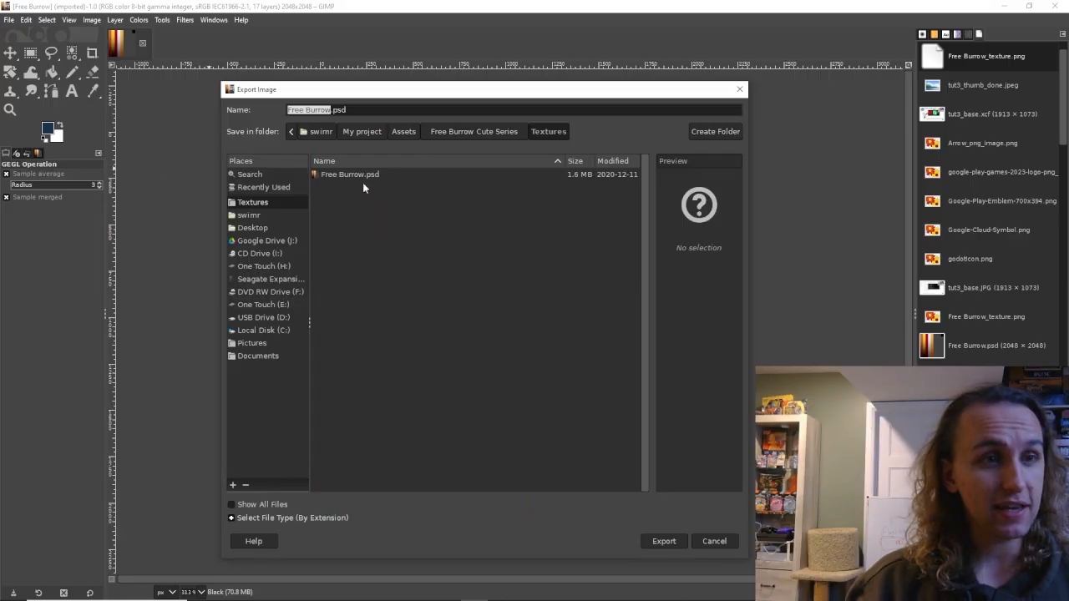
click(366, 110)
key(BackSpace)
key(BackSpace)
text(ng)
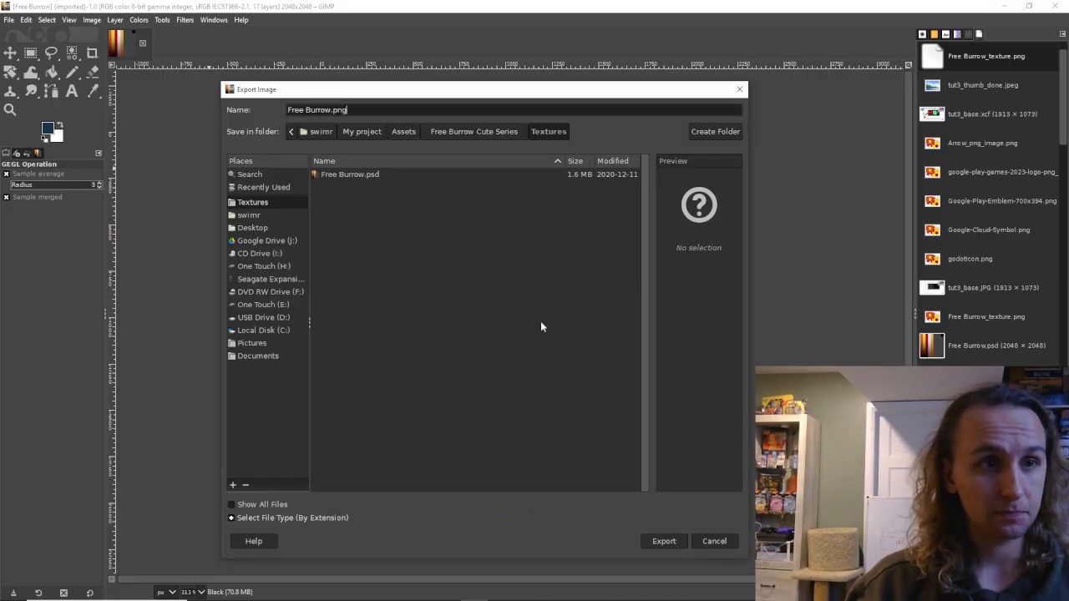
click(258, 356)
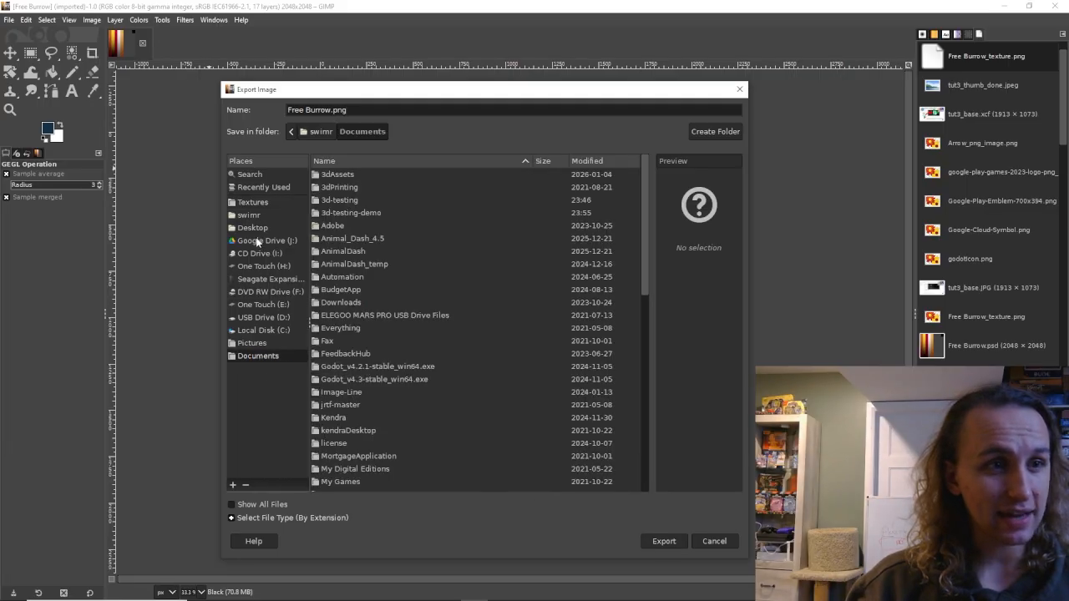
click(252, 228)
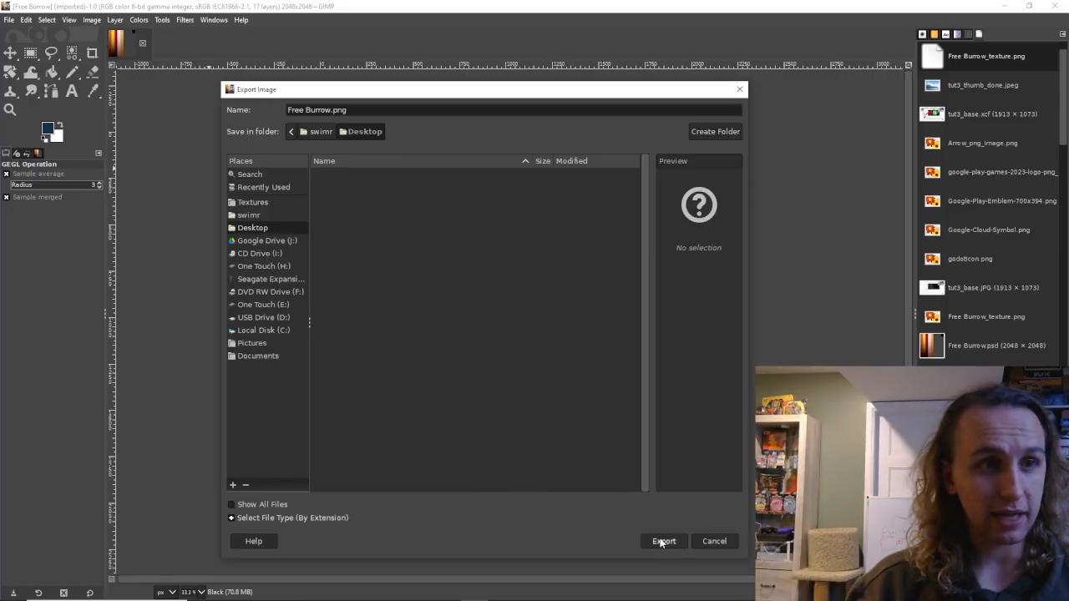
key(Return)
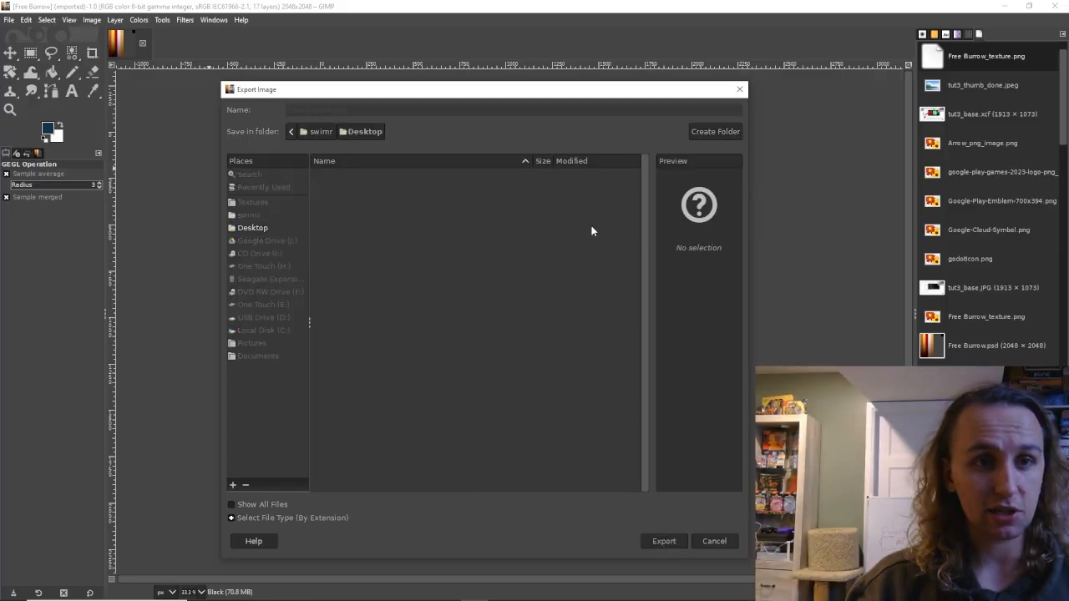
click(546, 433)
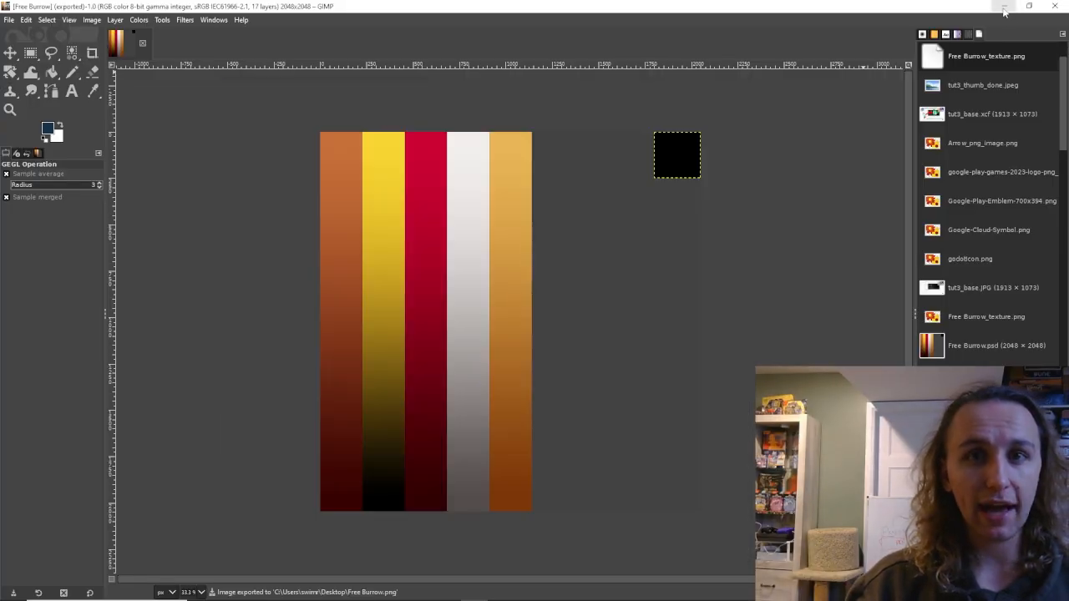
Switch to the 3d_testingDemo project in Godot and add Free Burrow.png from the desktop to its FBX folder.
click(1003, 7)
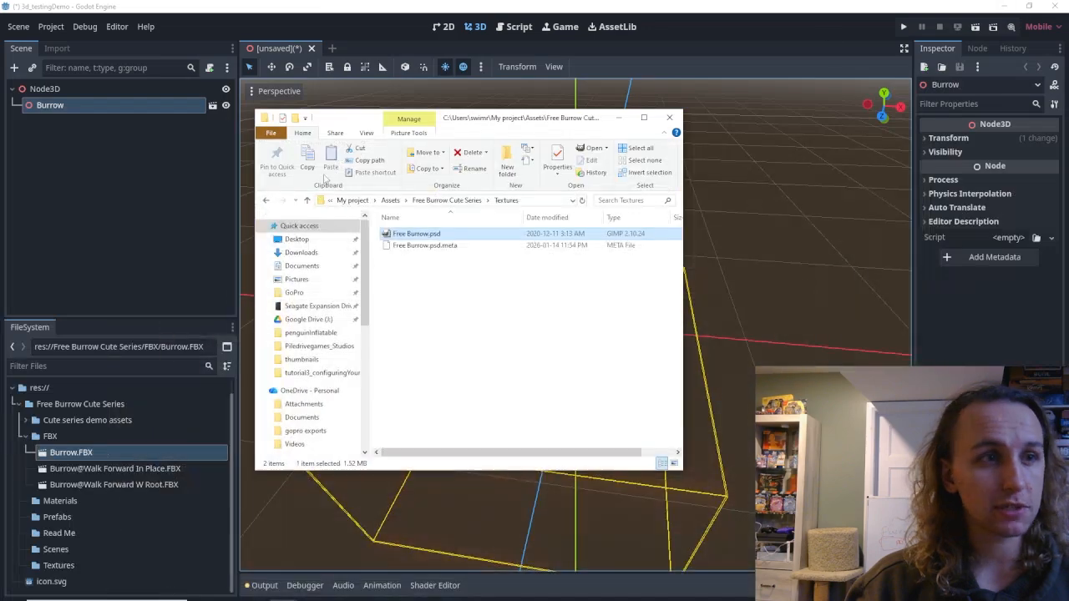
click(997, 6)
click(22, 183)
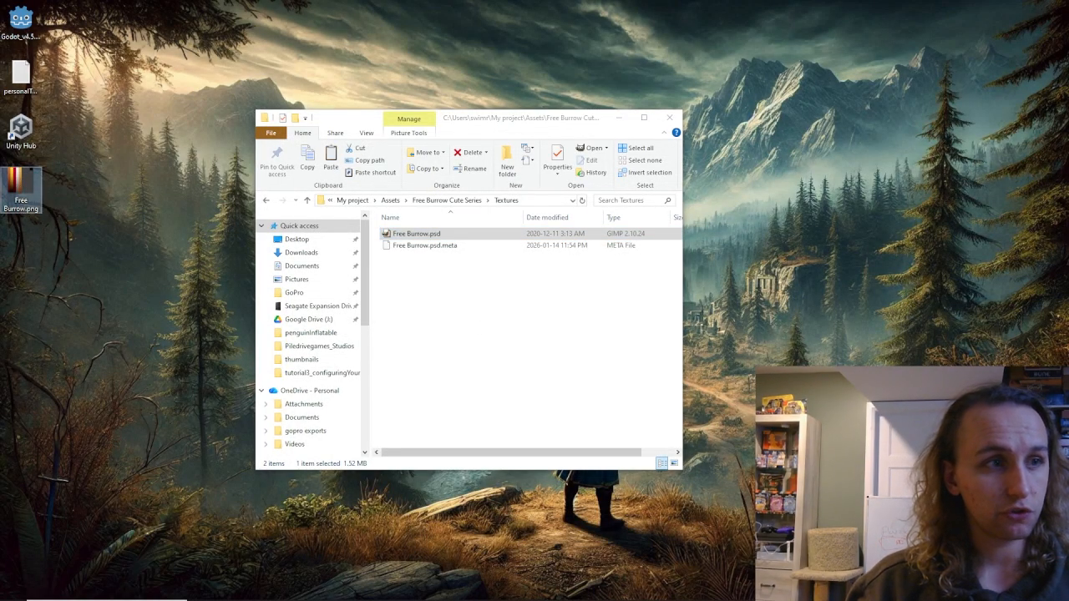
mouse_move(444, 562)
mouse_move(367, 591)
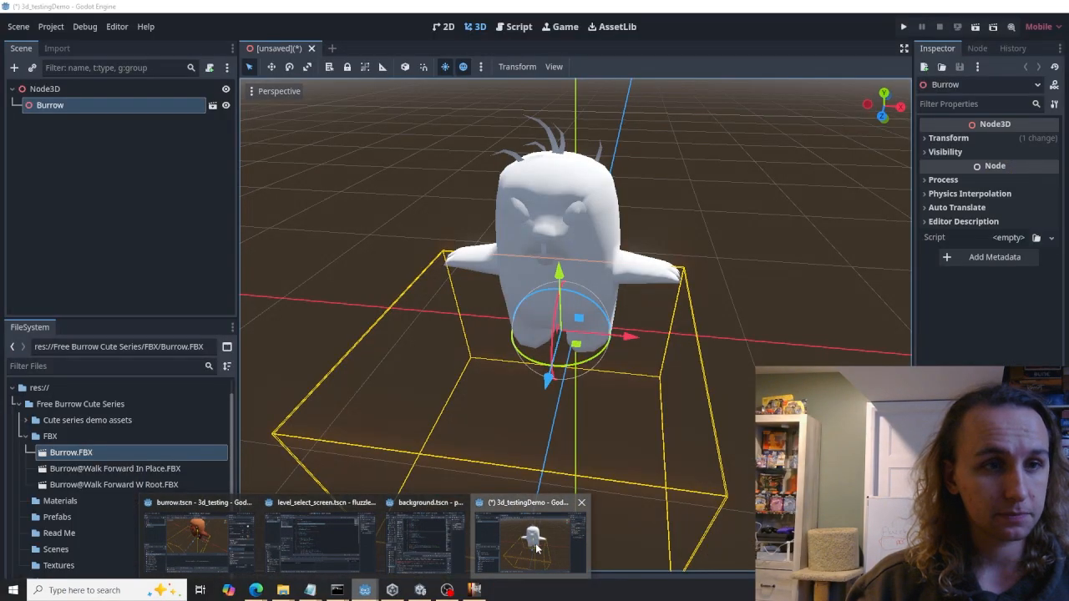
click(537, 548)
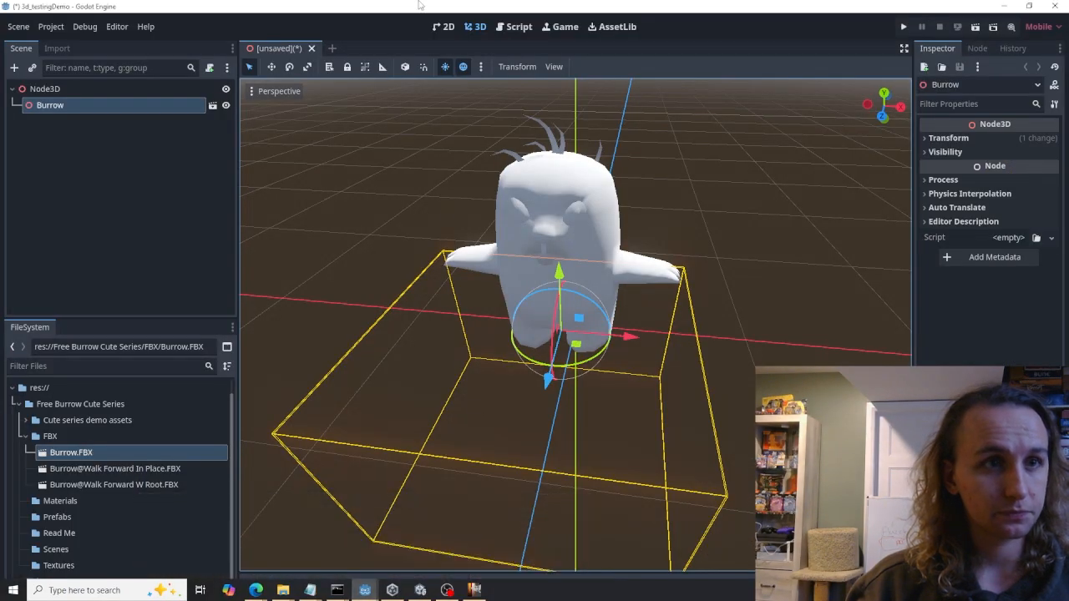
drag(420, 5, 573, 39)
drag(21, 187, 318, 377)
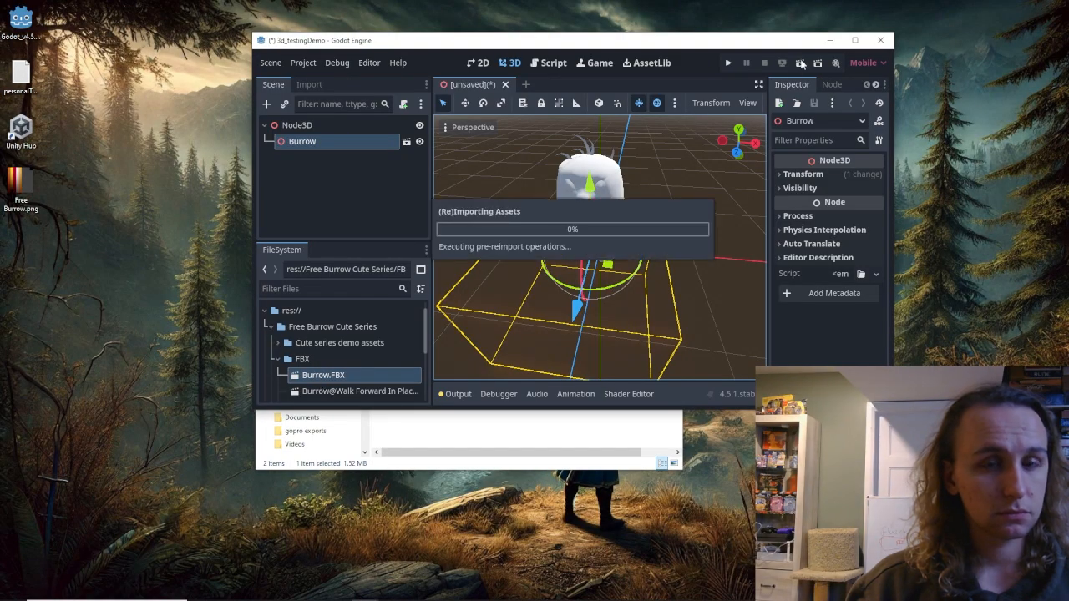
click(853, 40)
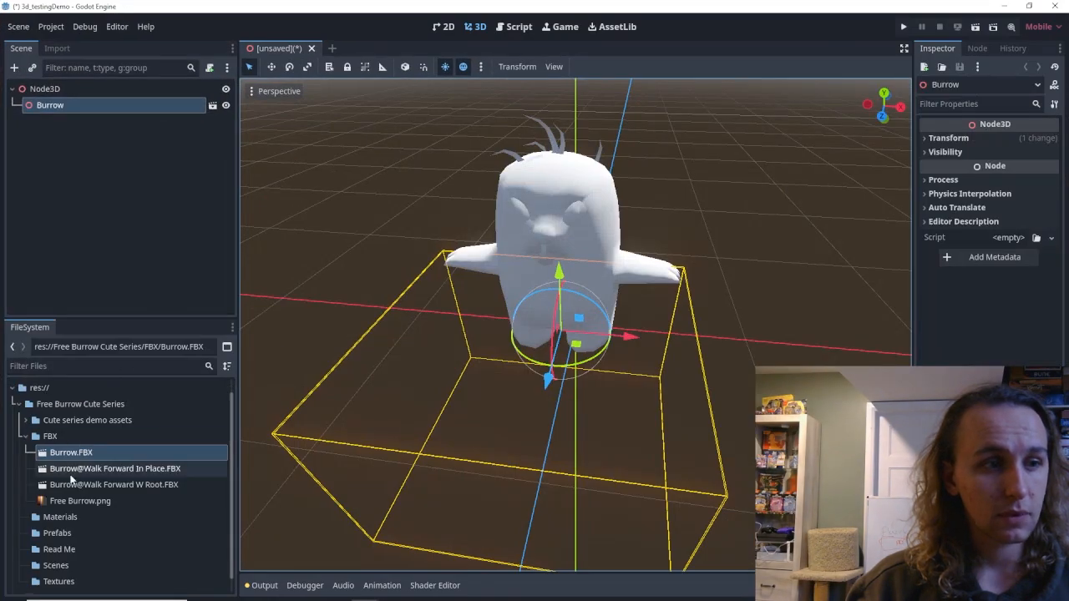
Open the Burrow instance as a new inherited scene.
click(75, 504)
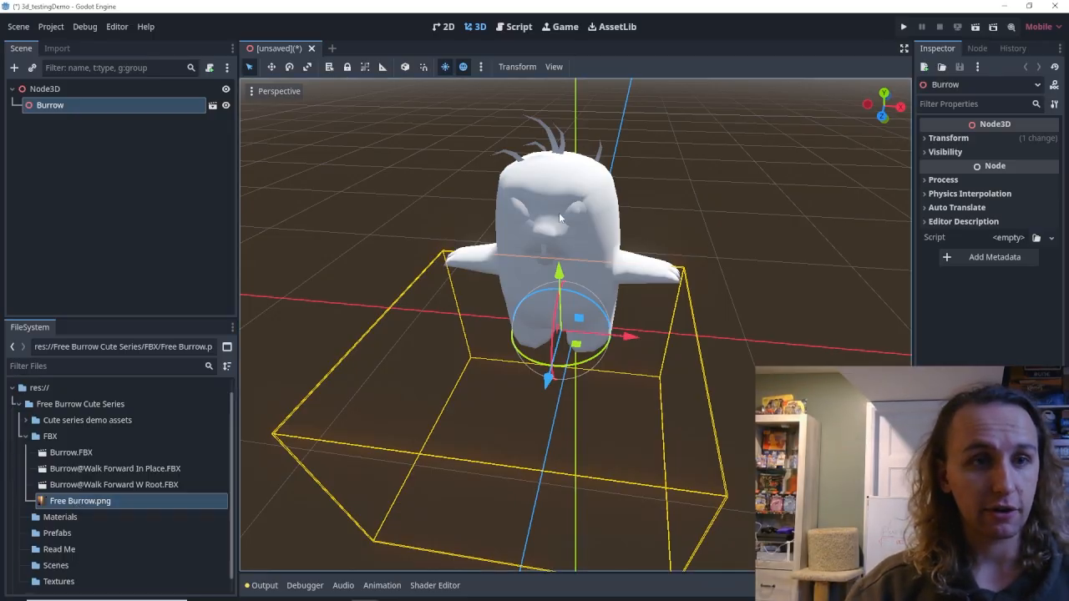
click(212, 106)
click(445, 319)
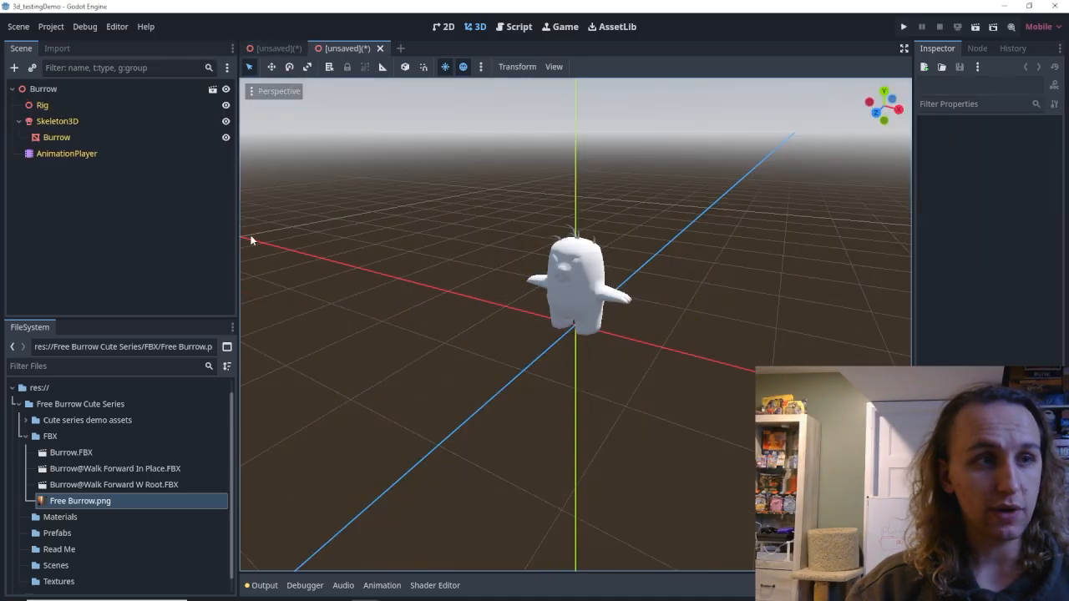
Give the Burrow mesh under Skeleton3D a new StandardMaterial3D as surface material override 0 and open the material's properties.
click(52, 138)
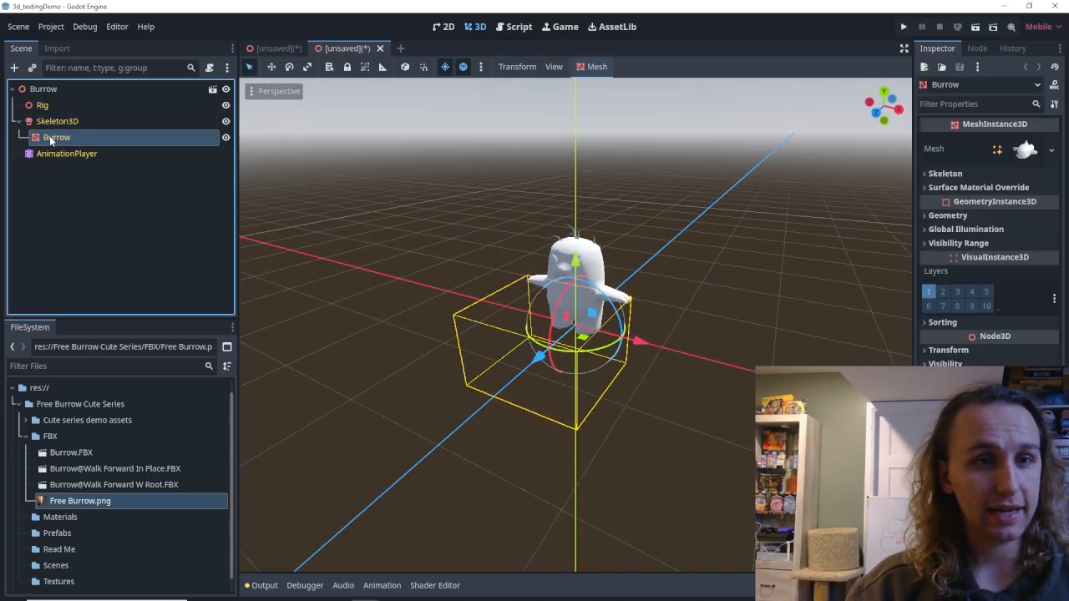
click(926, 187)
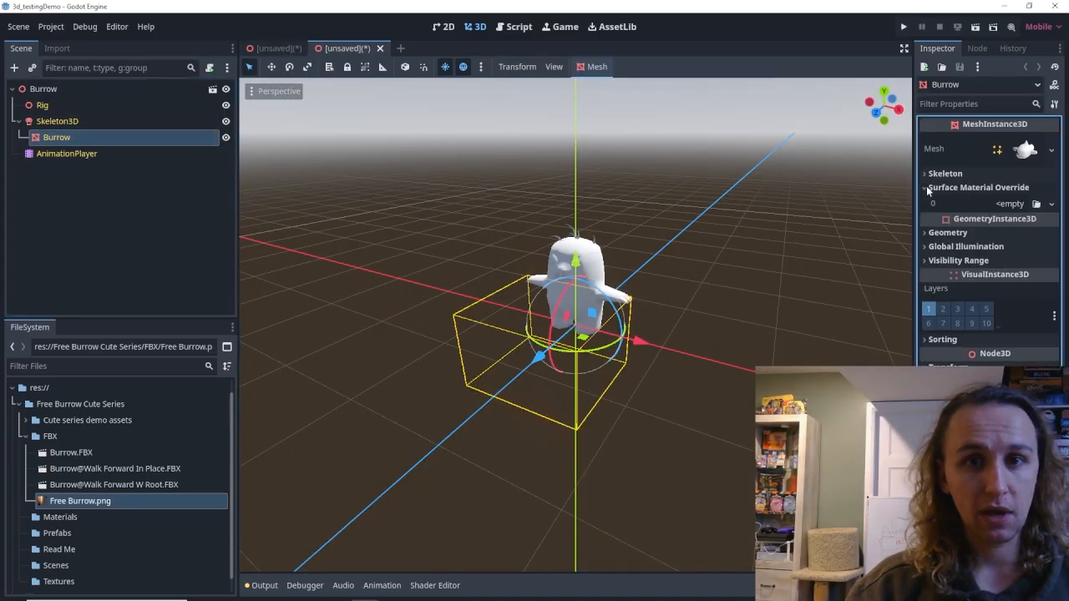
drag(913, 202, 828, 200)
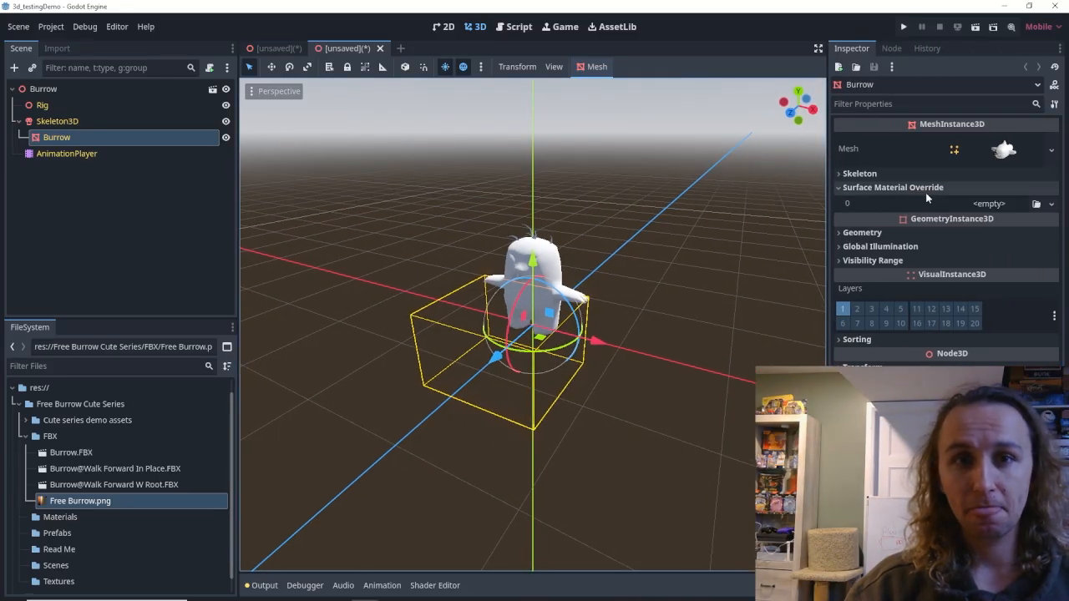
click(1051, 203)
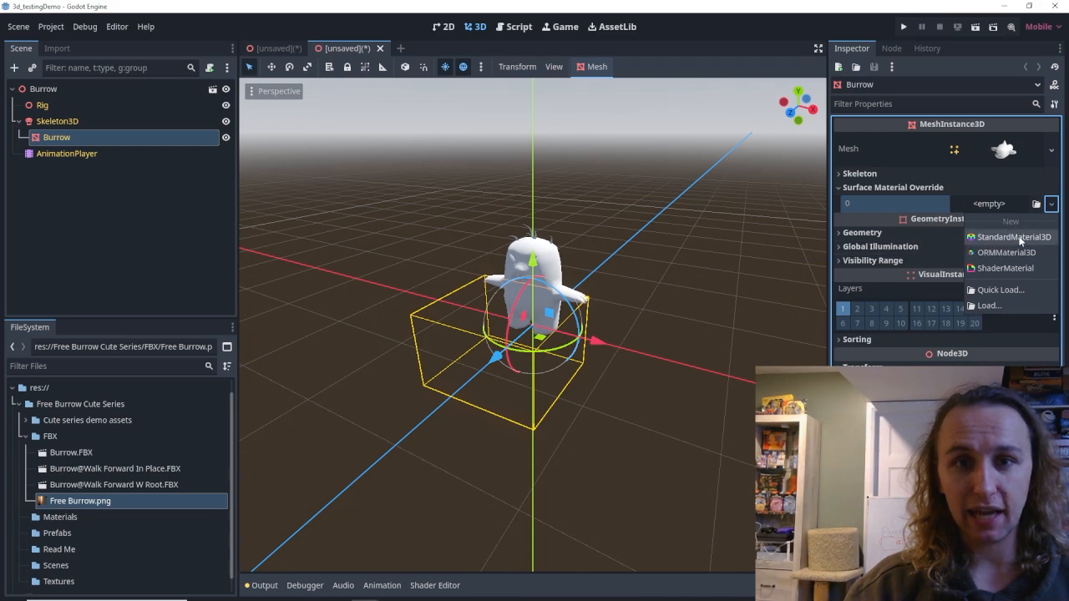
click(1018, 238)
click(995, 213)
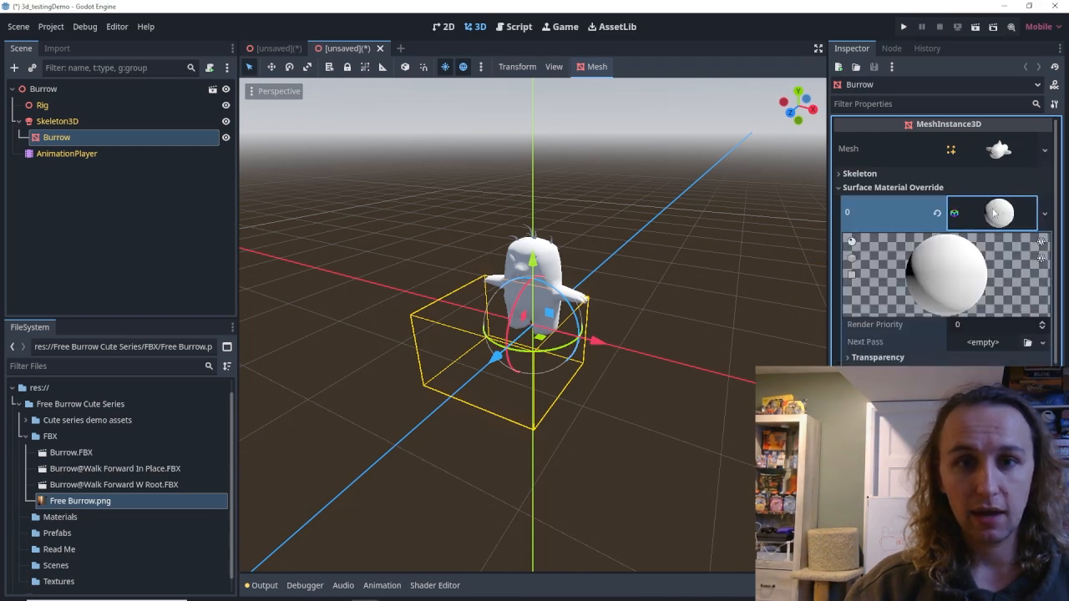
Load Free Burrow.png from the Free Burrow Cute Series/FBX folder as the material's albedo texture.
scroll(917, 298, down, 5)
click(849, 282)
scroll(949, 264, down, 2)
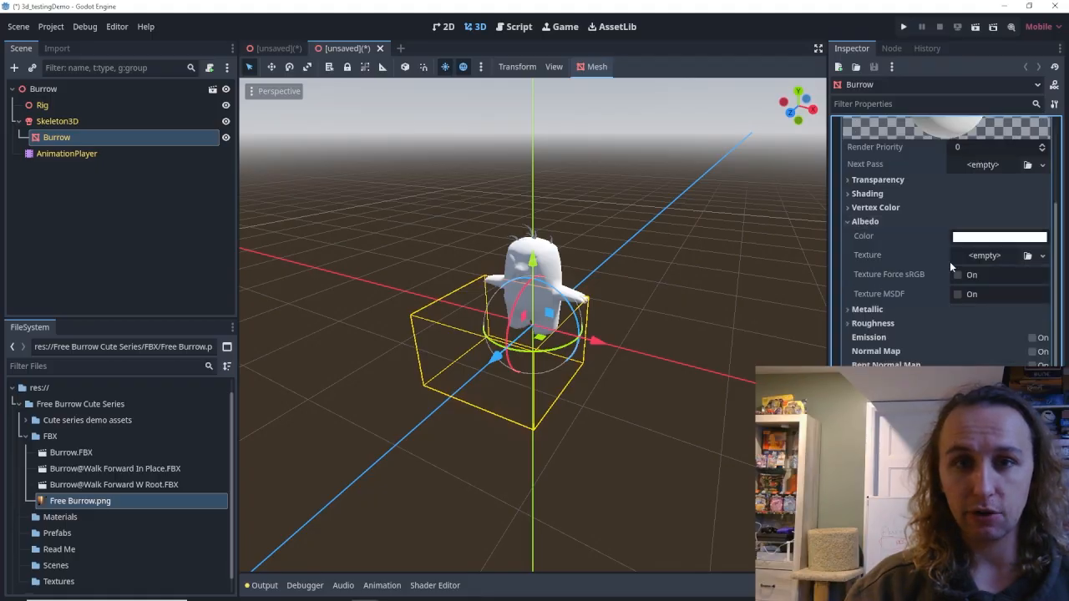
click(1042, 256)
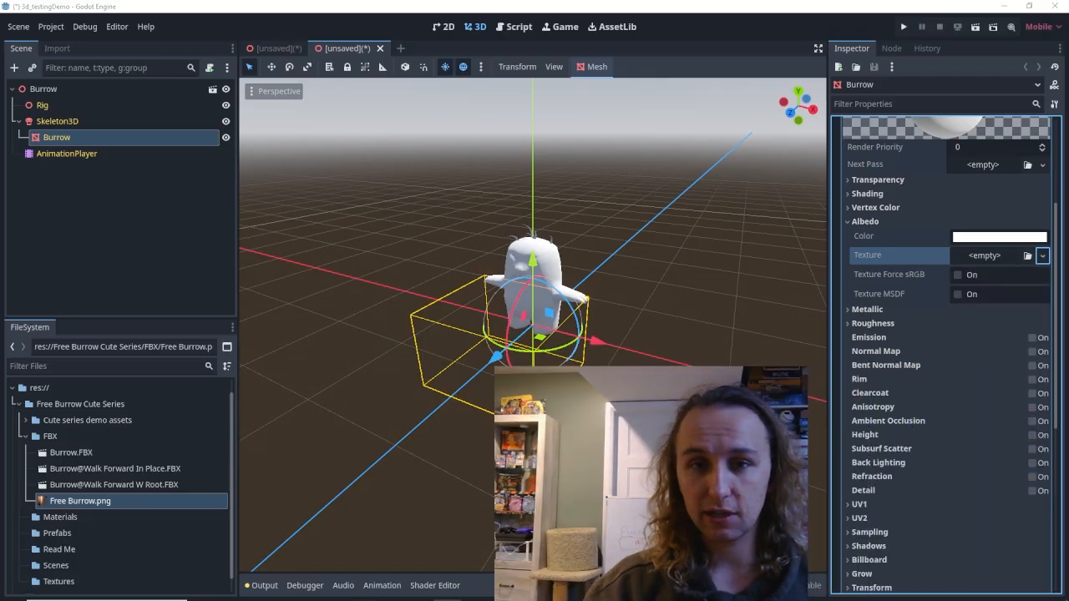
click(1043, 258)
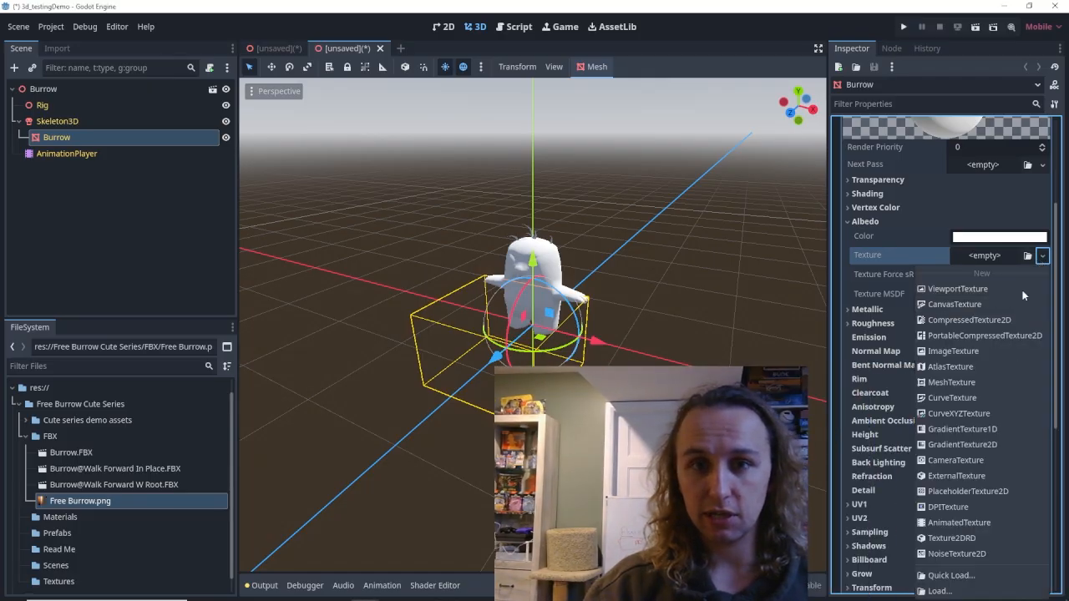
click(939, 592)
double_click(359, 172)
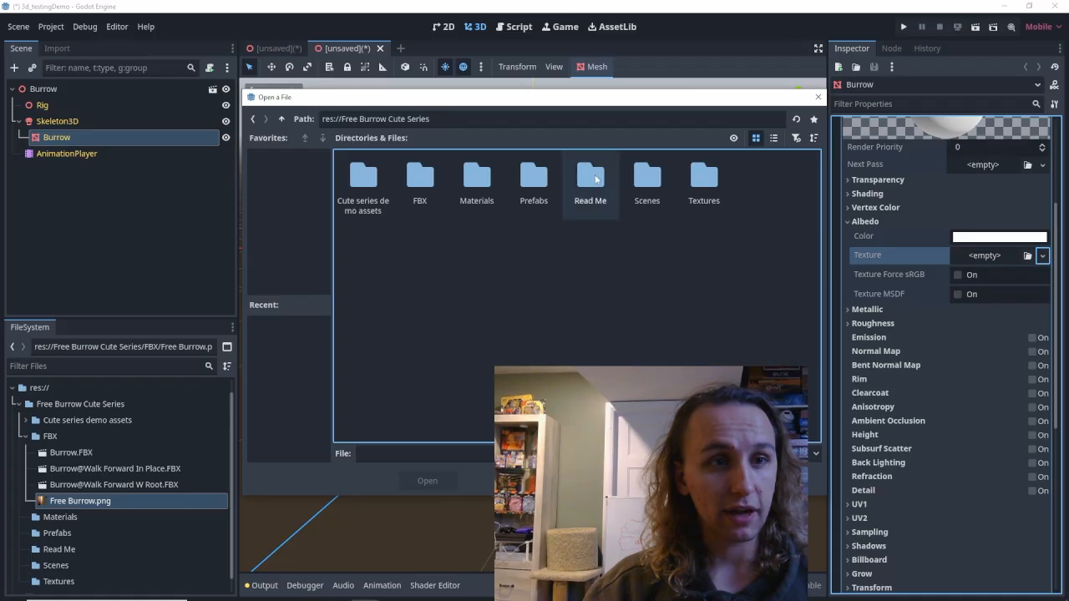
double_click(428, 185)
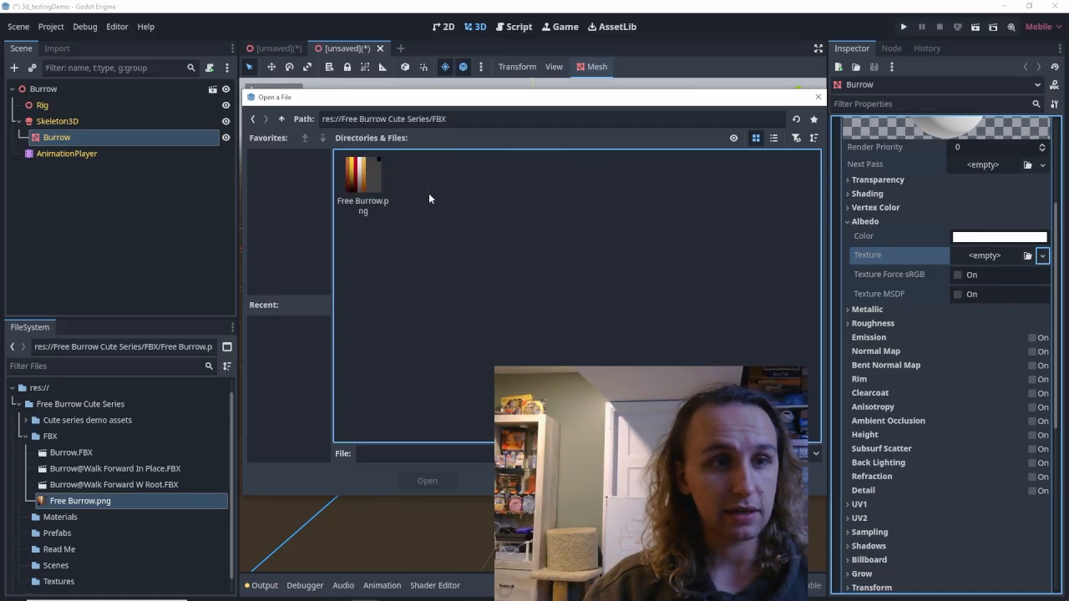
click(370, 192)
click(427, 481)
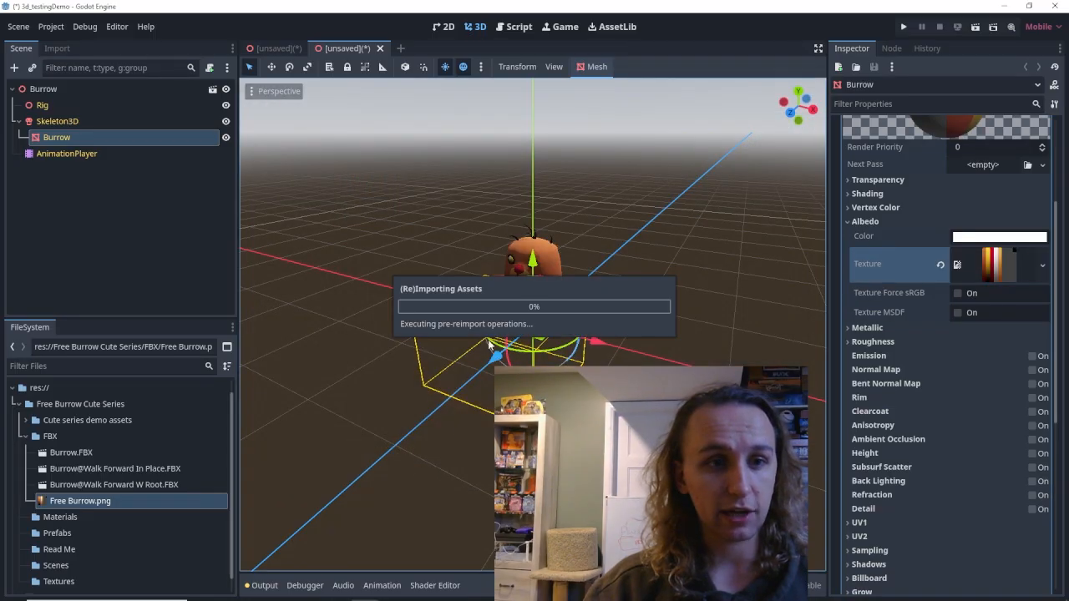
Examine the textured burrow from the front and play the Take 001 animation of its AnimationPlayer.
scroll(655, 247, up, 5)
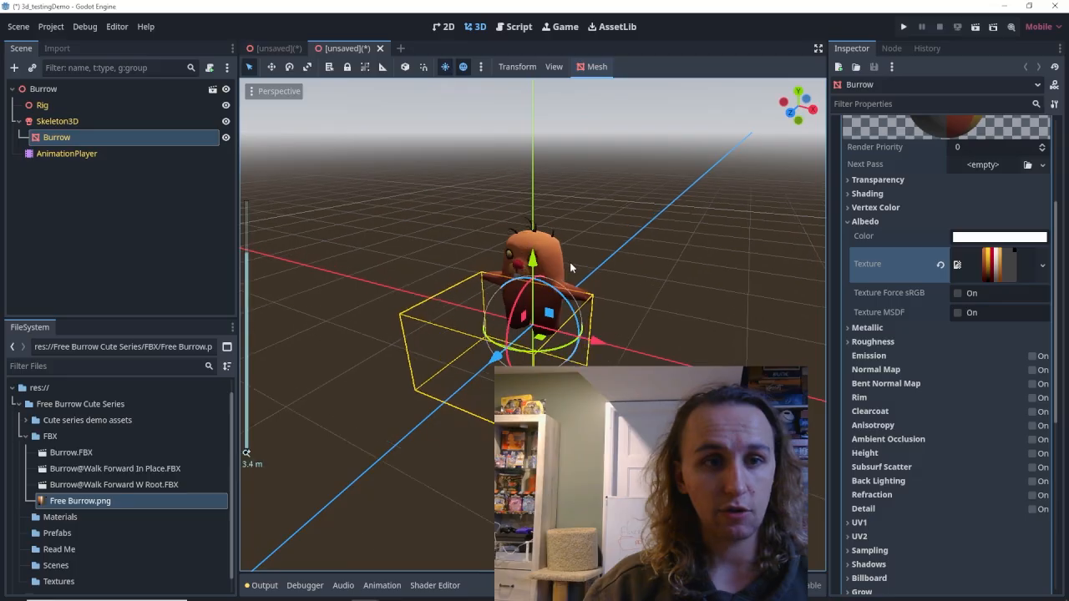
click(654, 246)
middle_drag(655, 247, 263, 266)
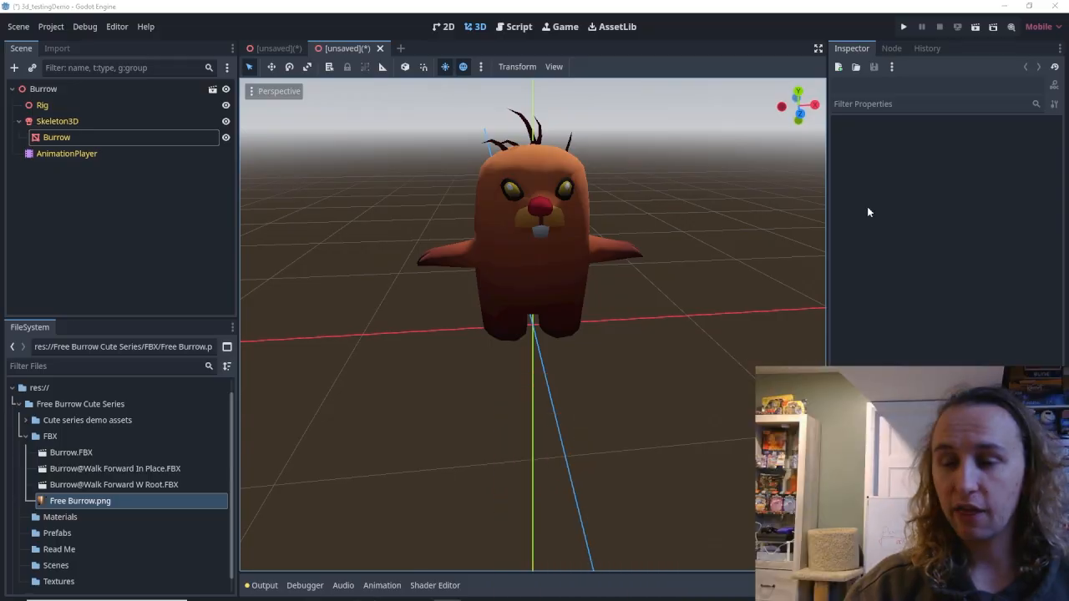
scroll(643, 249, down, 2)
middle_drag(649, 248, 684, 269)
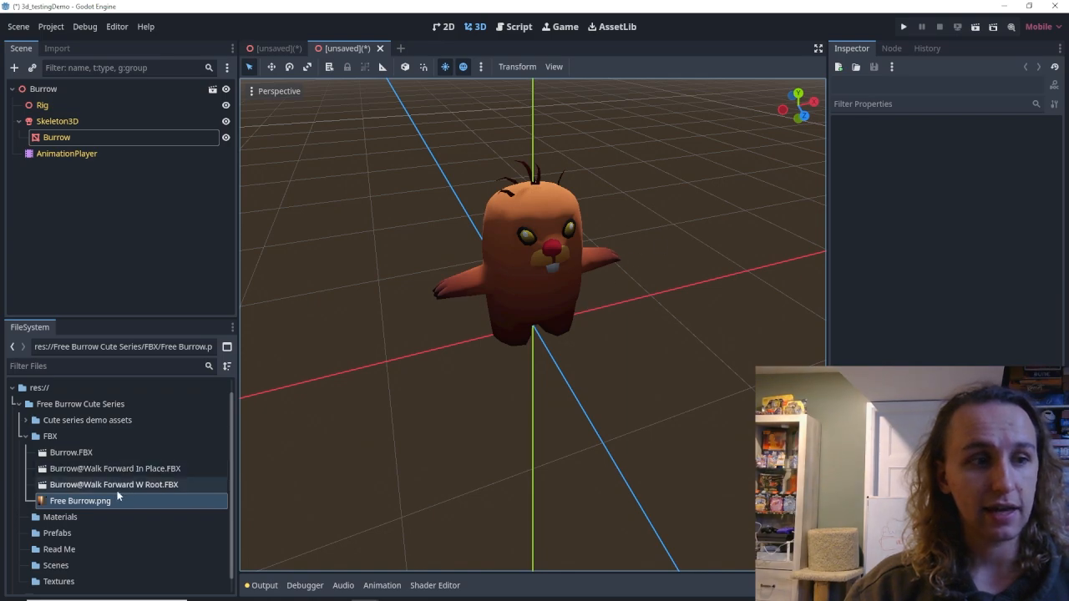
click(71, 452)
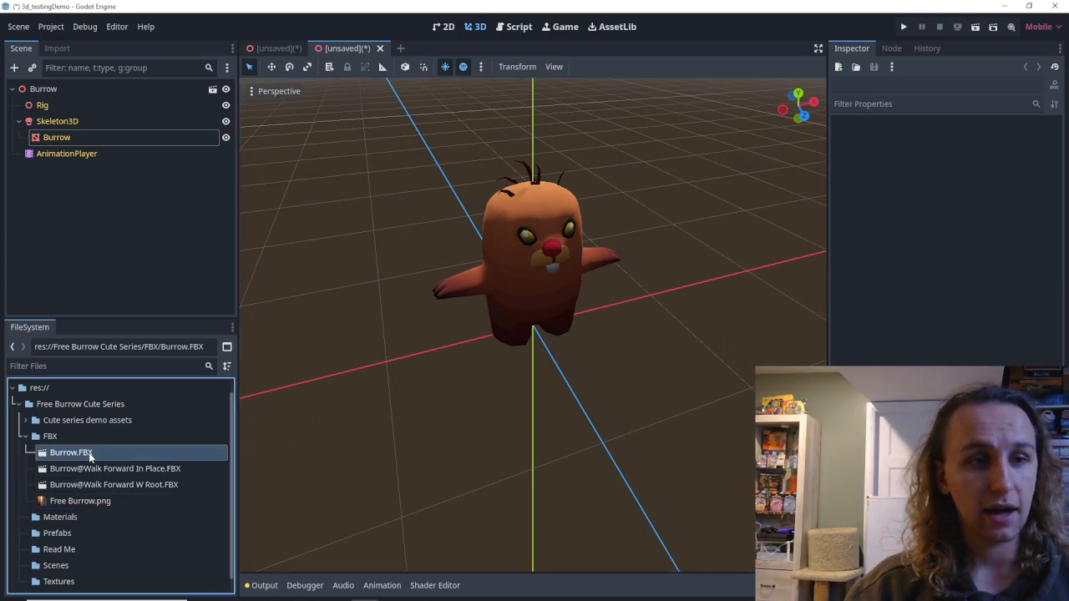
click(54, 155)
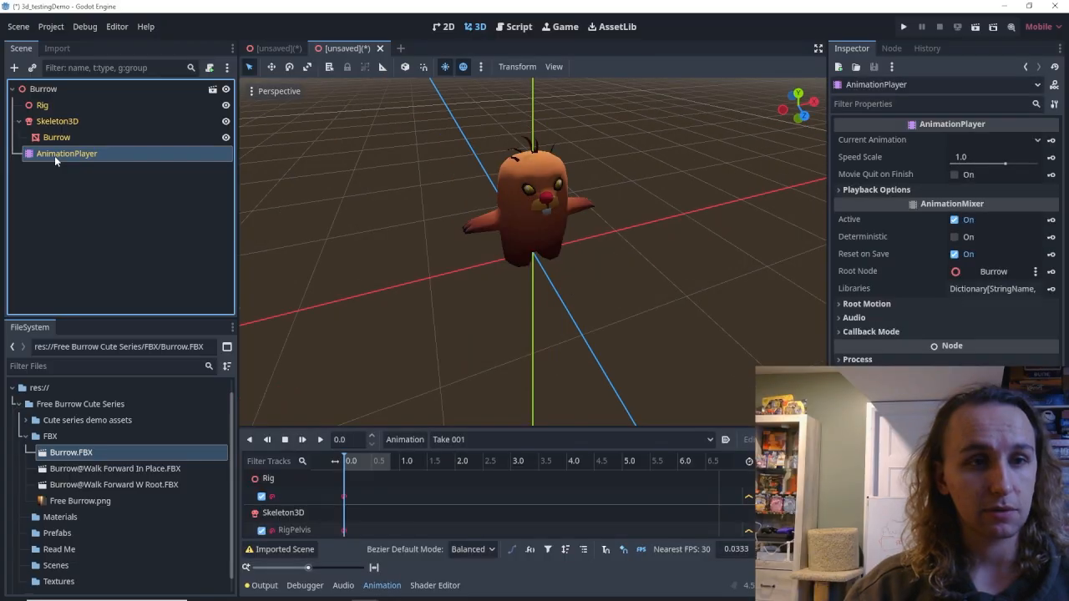
click(318, 441)
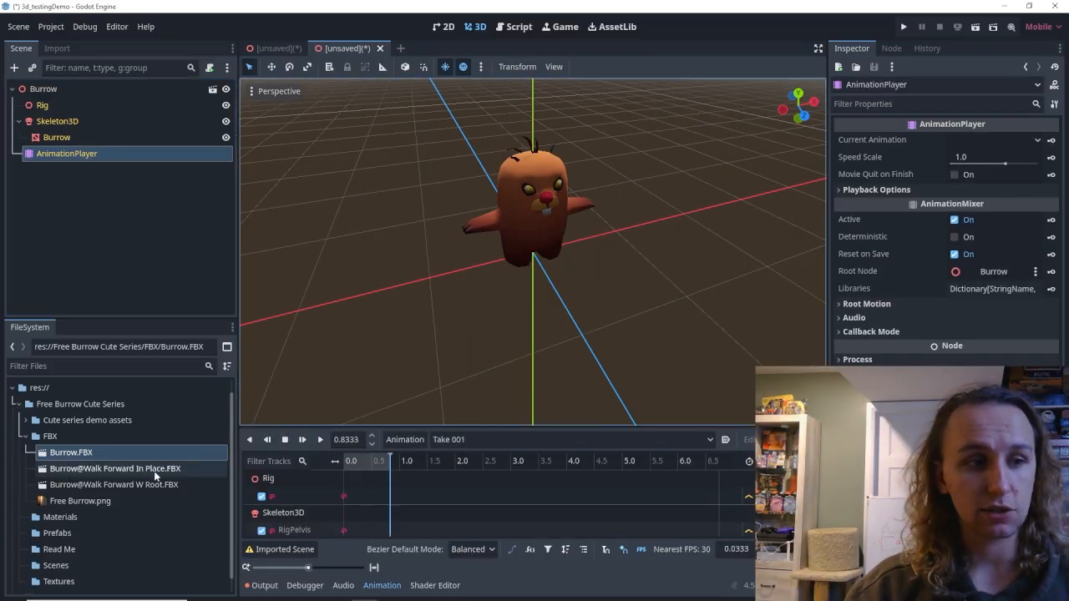
Place Burrow@Walk Forward In Place.FBX near the origin of another new 3D scene.
click(400, 48)
drag(111, 474, 522, 267)
scroll(560, 211, up, 5)
middle_drag(689, 241, 734, 289)
scroll(676, 264, down, 5)
middle_drag(677, 265, 410, 263)
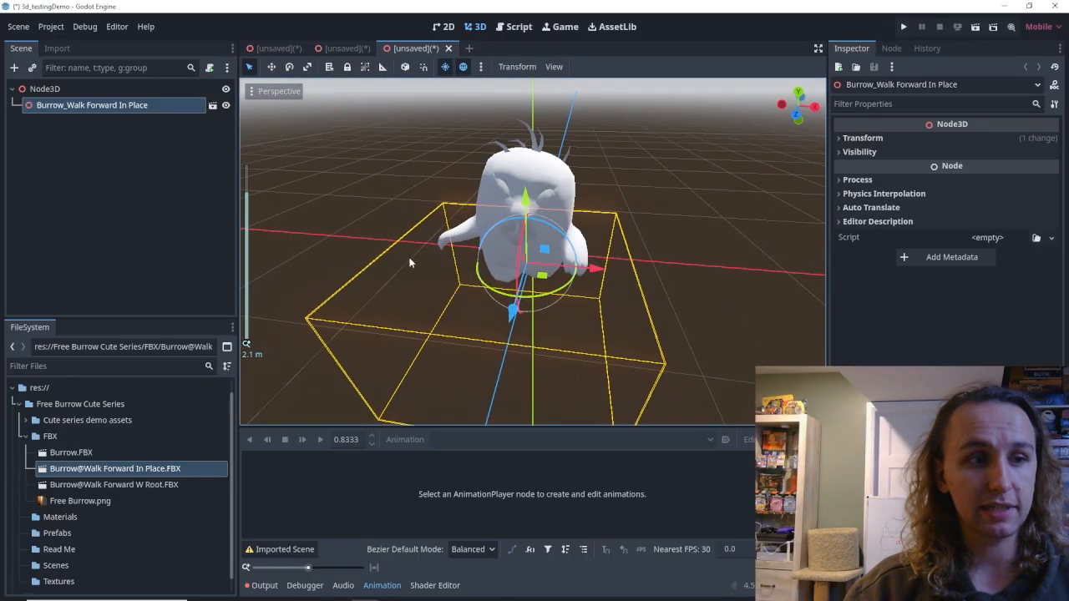
Open the Burrow_Walk Forward In Place instance as a new inherited scene and select its AnimationPlayer.
click(212, 106)
click(430, 313)
click(71, 159)
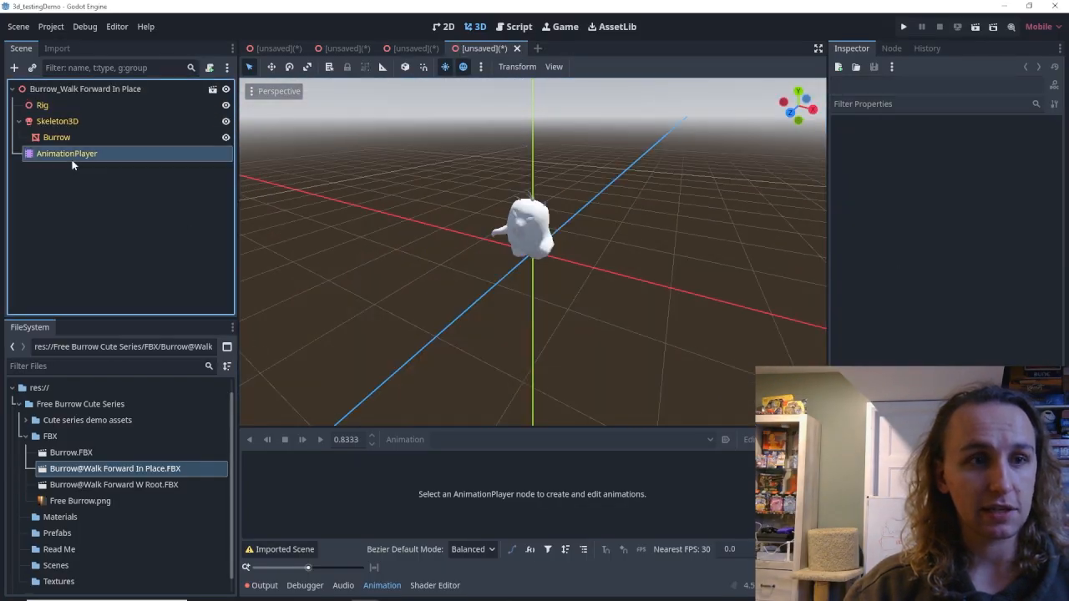
Play the Take 001 walk animation twice and examine the model's movement from different sides.
click(321, 440)
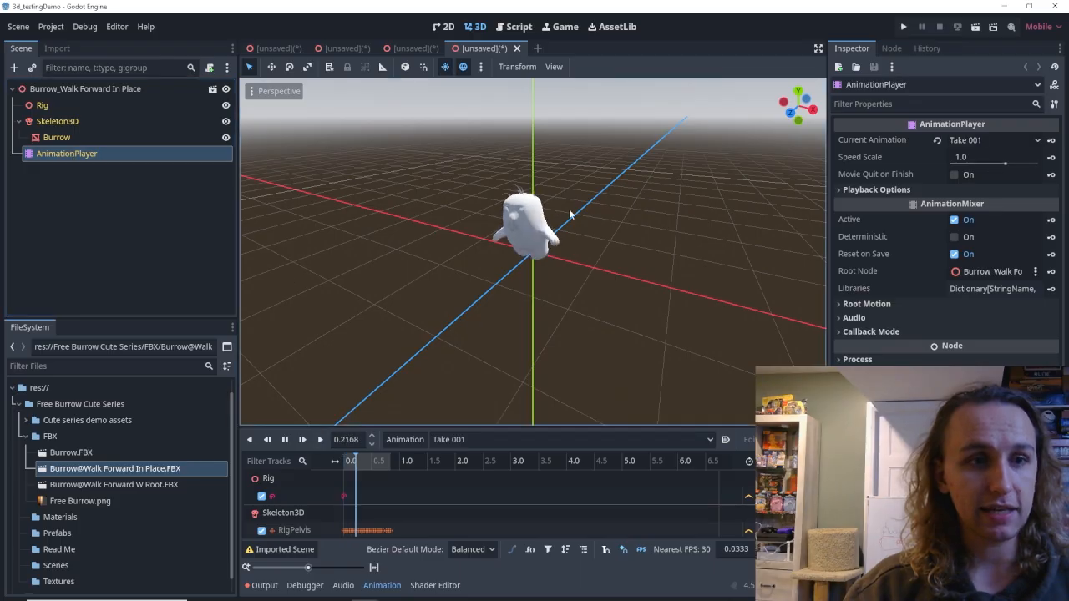
scroll(608, 222, up, 6)
middle_drag(611, 222, 593, 235)
scroll(591, 231, up, 4)
click(320, 441)
middle_drag(409, 288, 562, 274)
scroll(563, 274, down, 2)
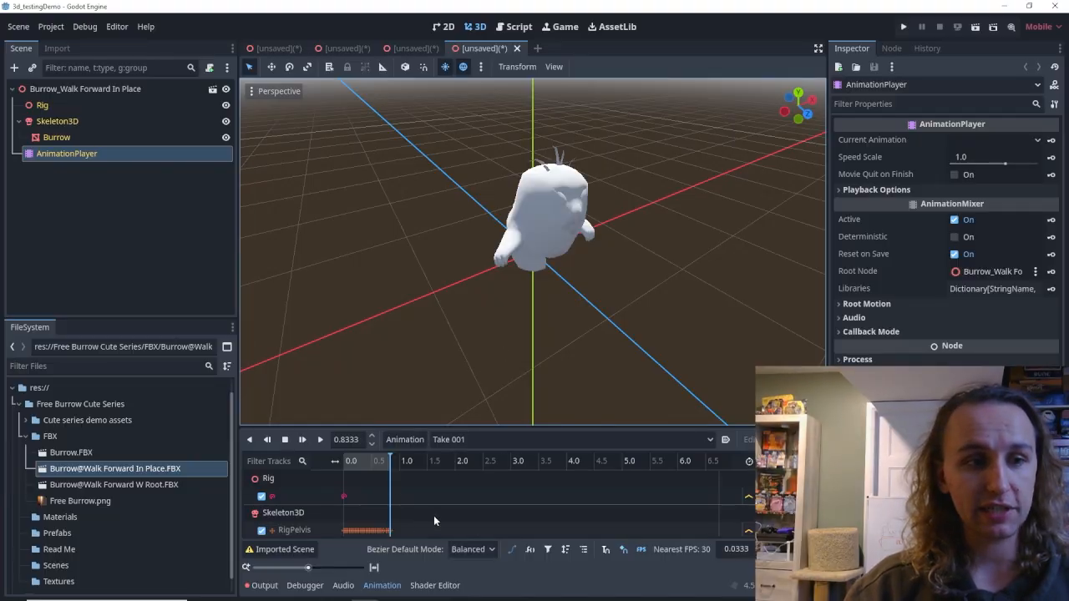
Reimport Burrow@Walk Forward In Place.FBX with Save to File and Keep Custom Tracks enabled for its Take 001 animation.
click(349, 47)
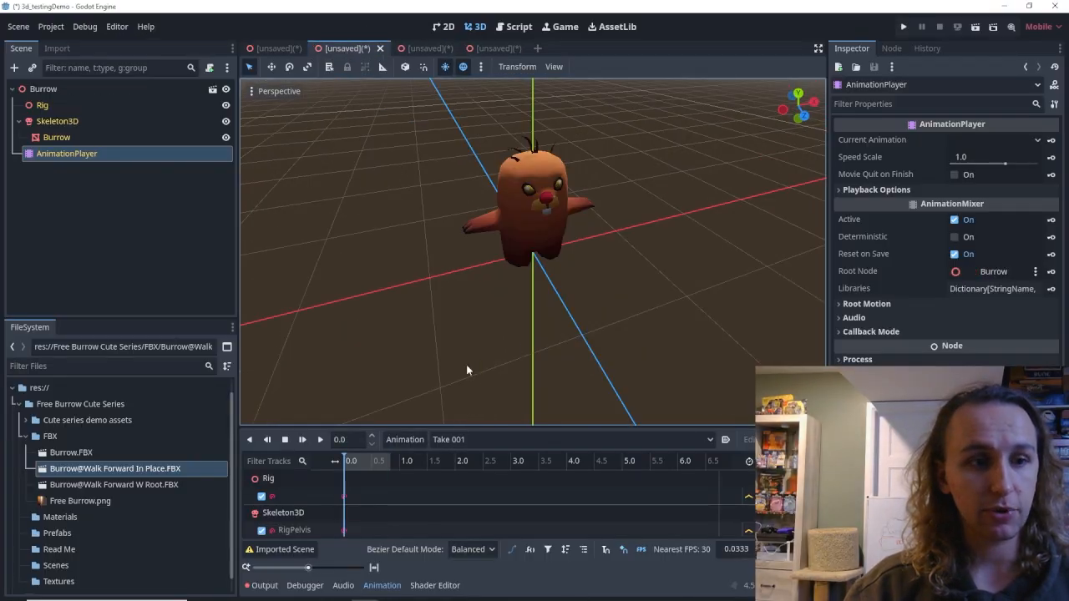
click(491, 48)
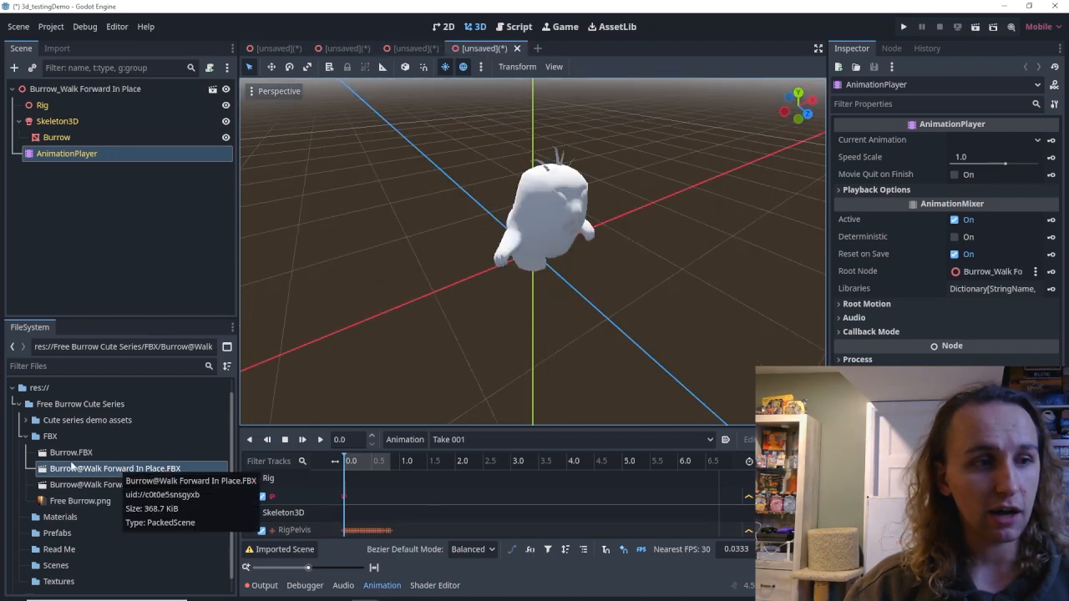
double_click(75, 473)
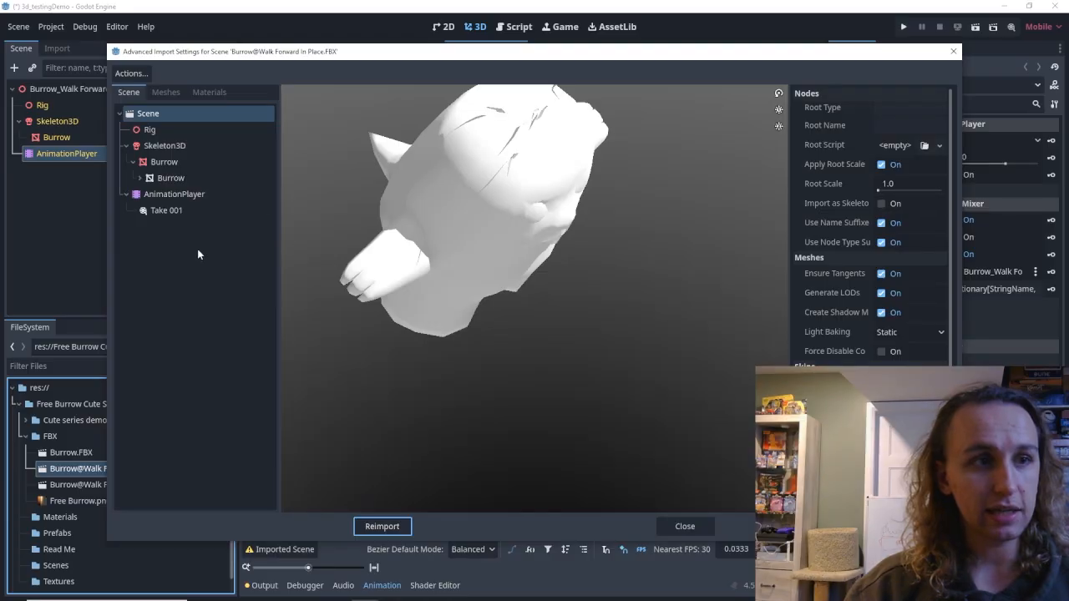
click(173, 211)
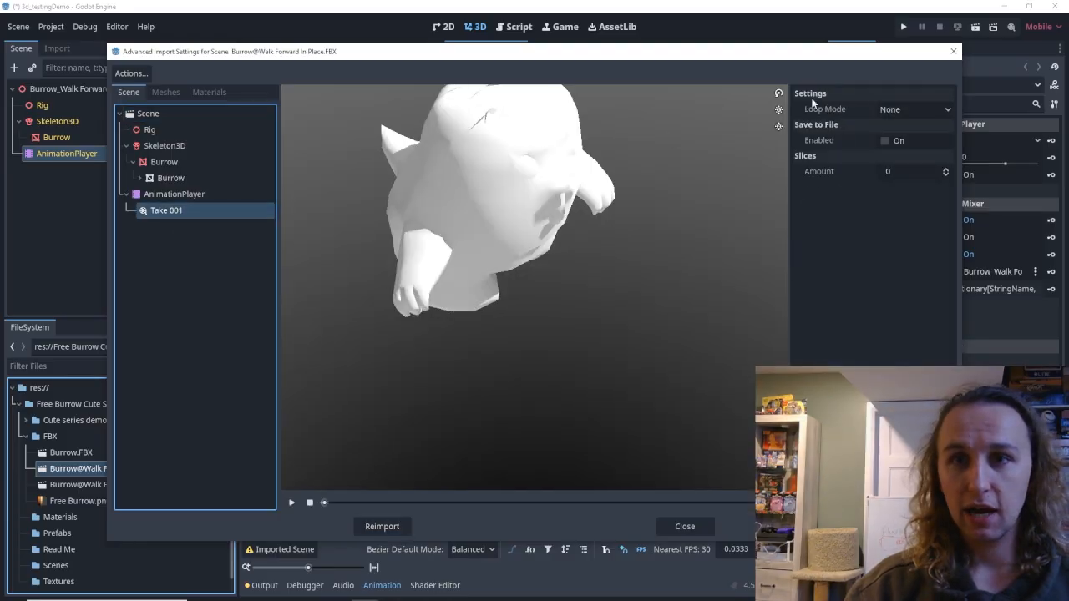
drag(777, 59, 690, 42)
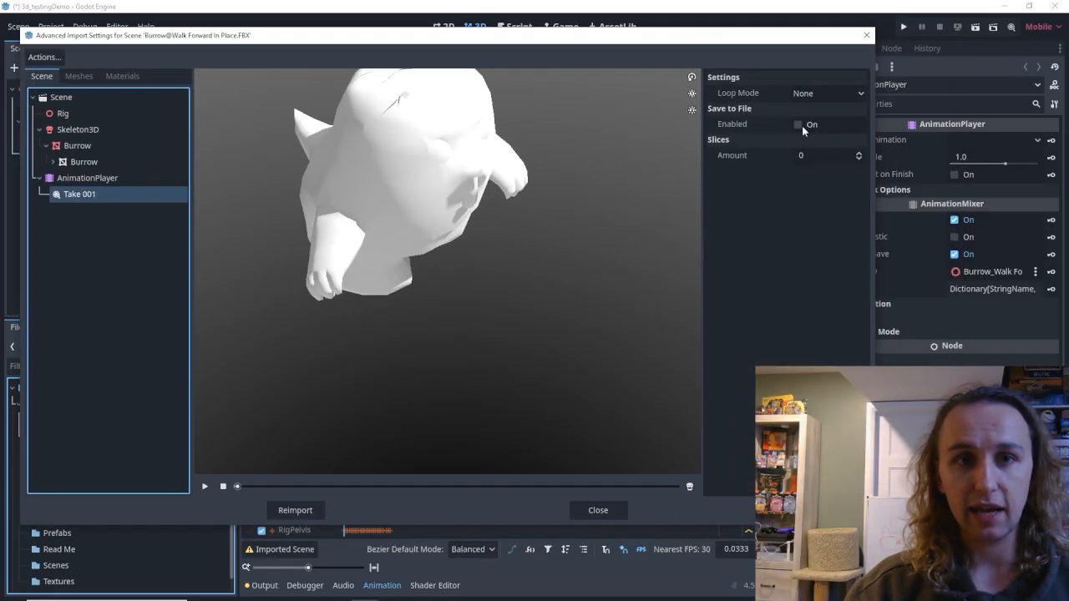
click(797, 125)
click(799, 165)
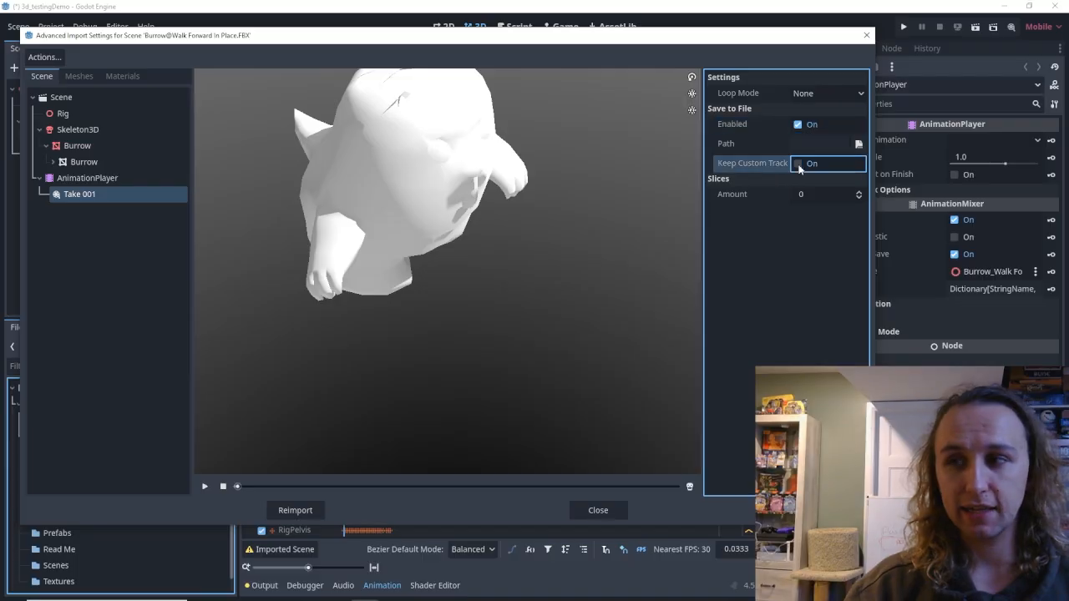
click(300, 511)
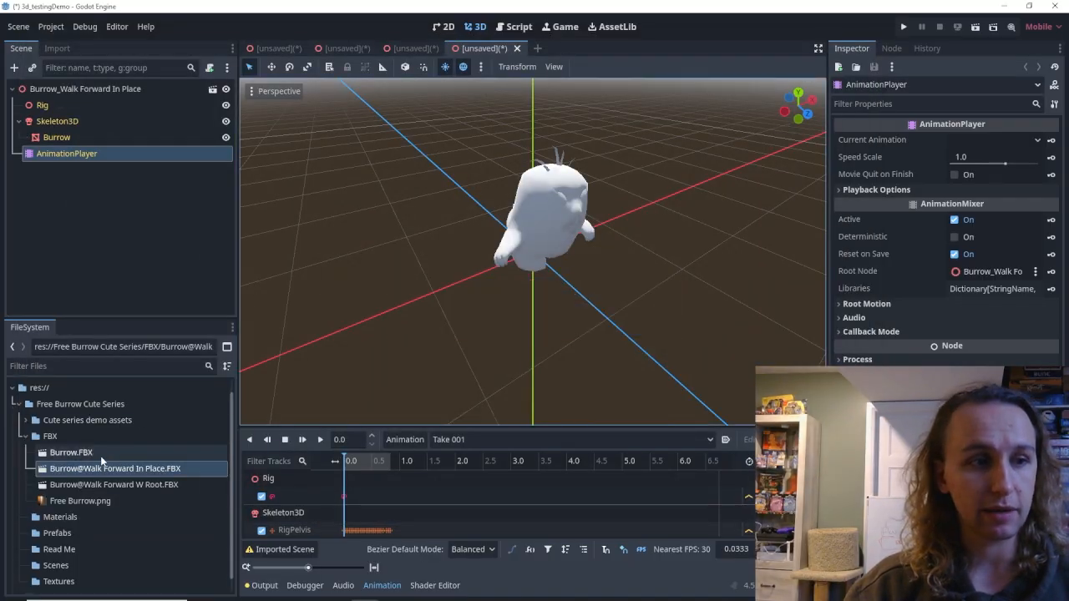
Enable Save to File and Keep Custom Tracks for Take 001 in Burrow.FBX and reimport the model.
double_click(71, 452)
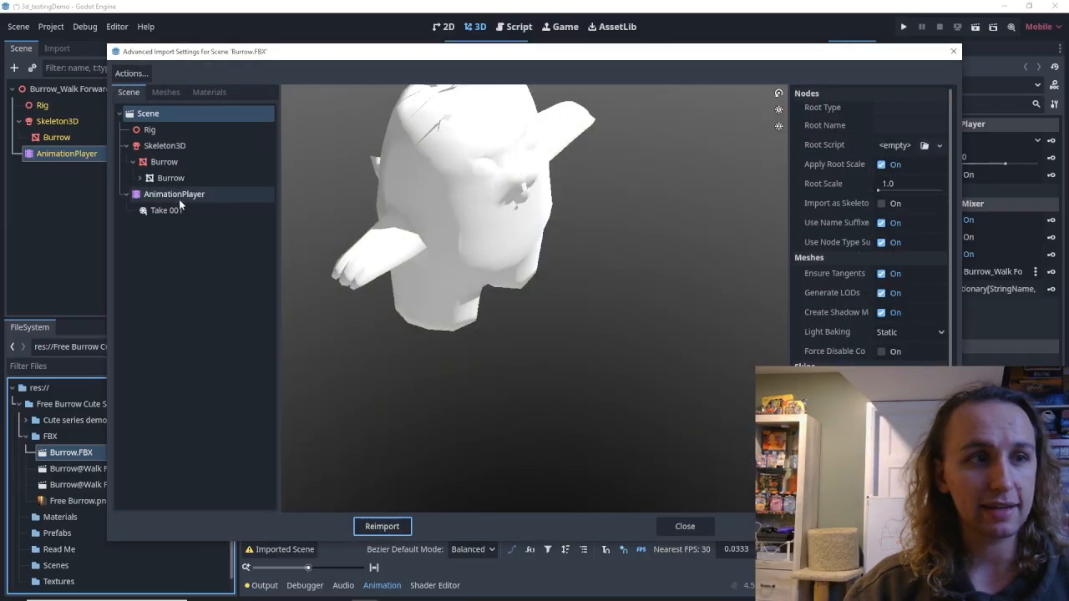
click(167, 210)
click(889, 142)
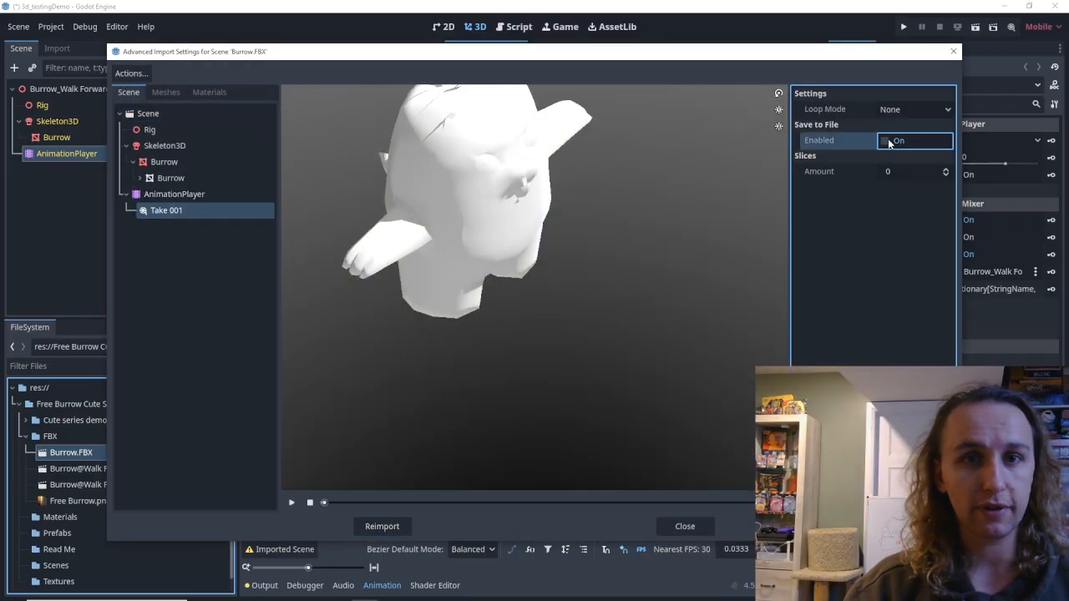
click(884, 180)
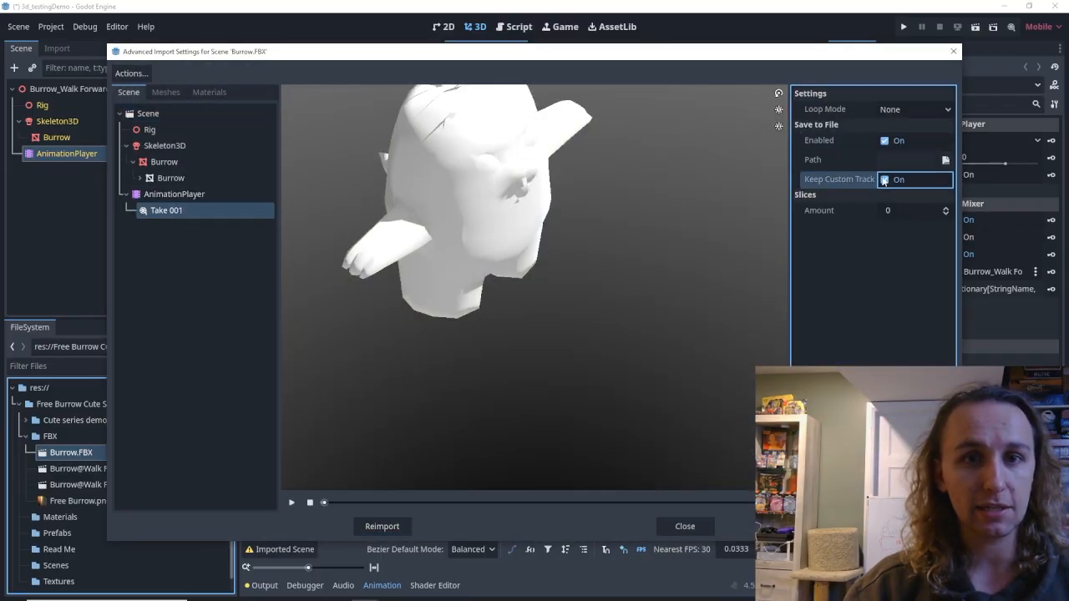
click(396, 526)
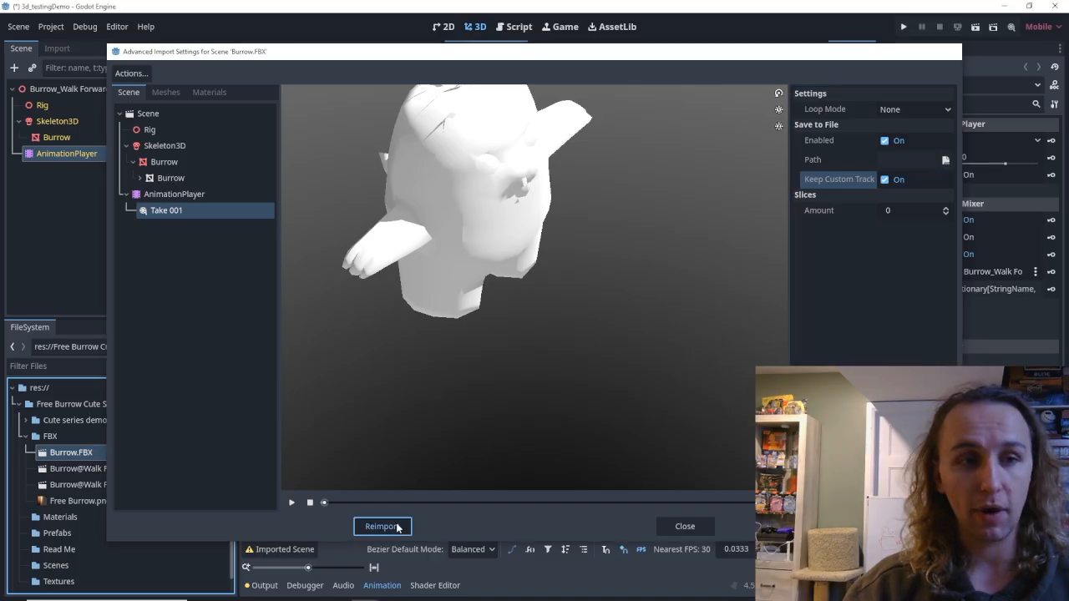
Play Take 001 in the walk scene, then check its animation commands and the imported-scene notice for editing restrictions.
click(347, 48)
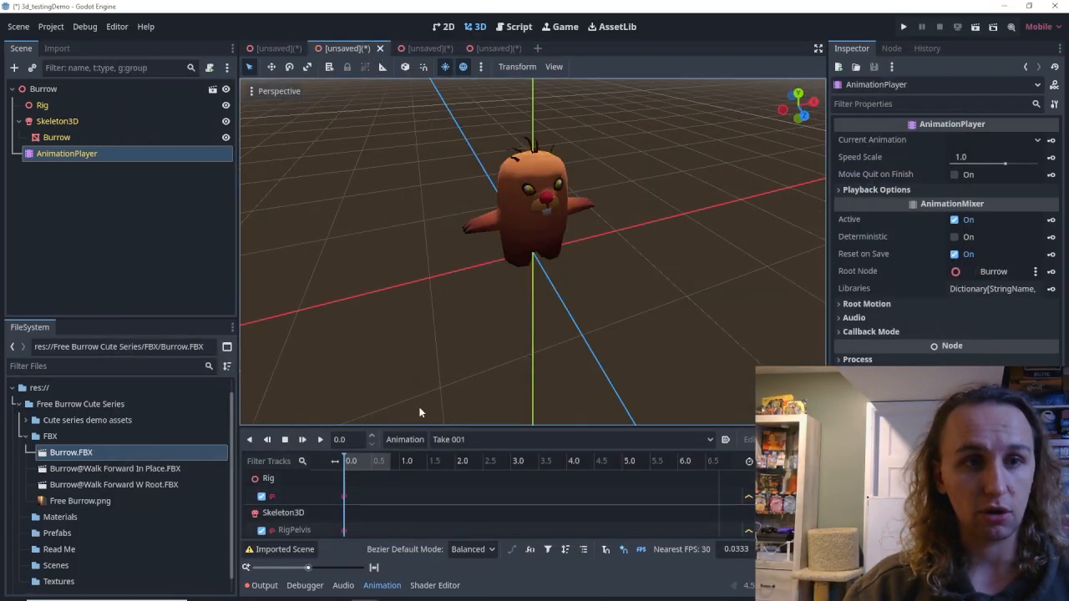
click(493, 49)
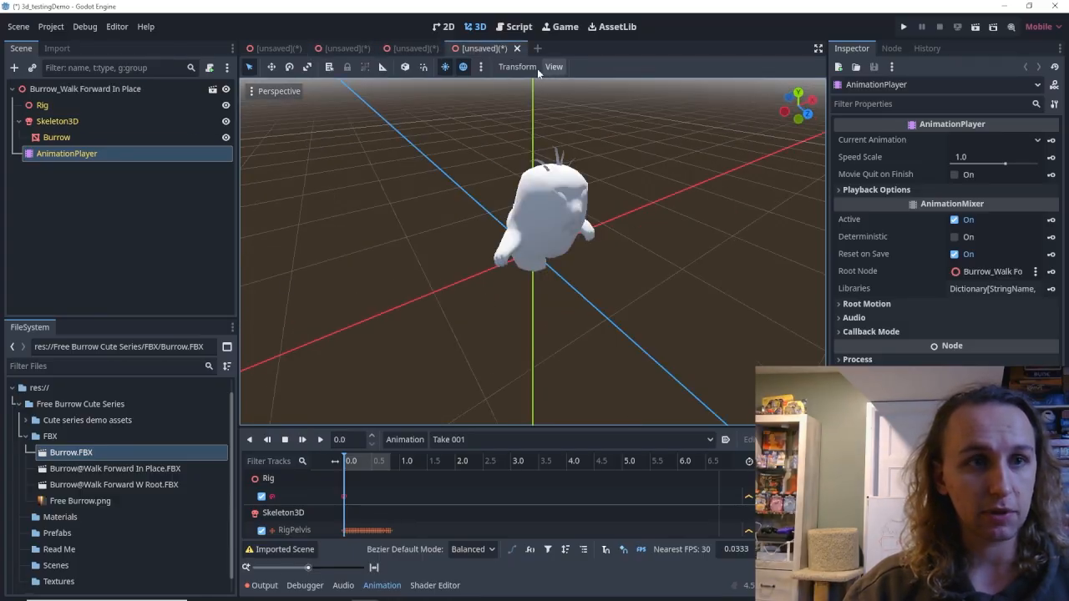
click(319, 441)
scroll(543, 265, up, 1)
click(405, 441)
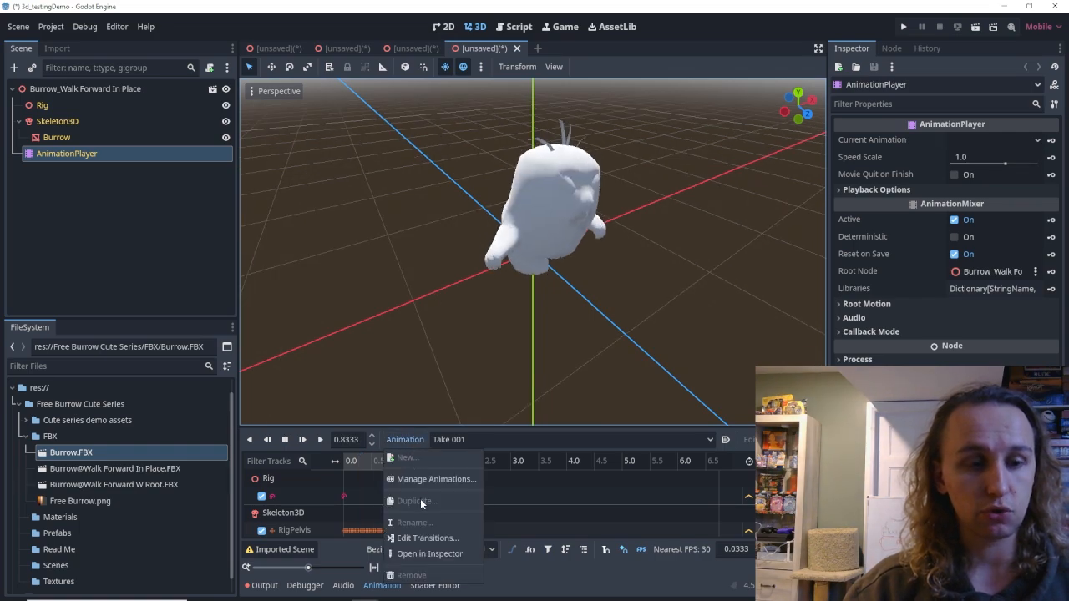
click(411, 440)
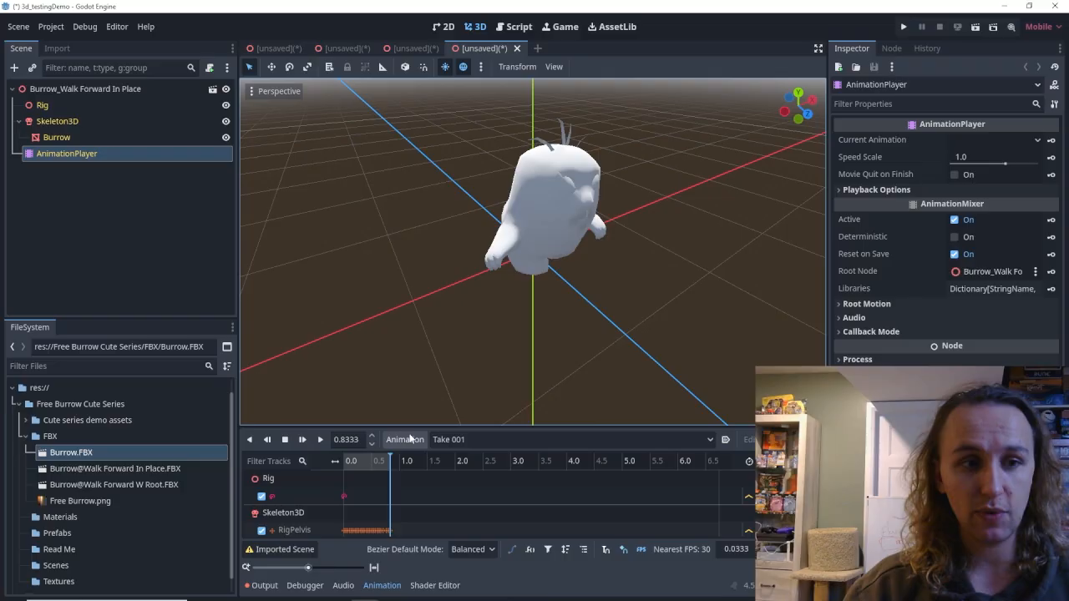
click(300, 552)
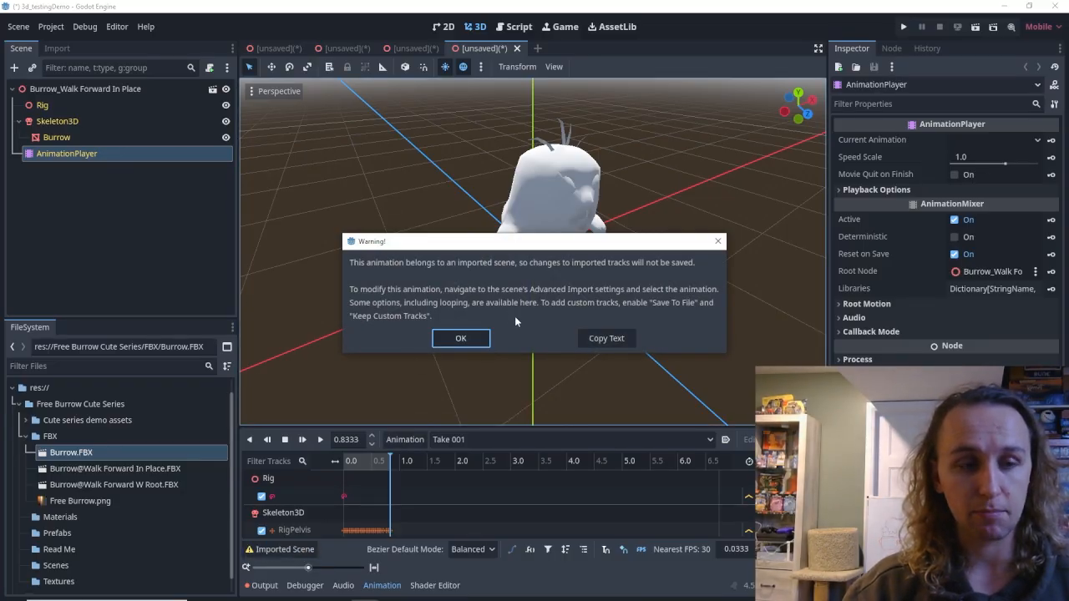
click(462, 339)
Make the AnimationLibrary of the walk scene's AnimationPlayer unique.
click(986, 289)
click(1031, 310)
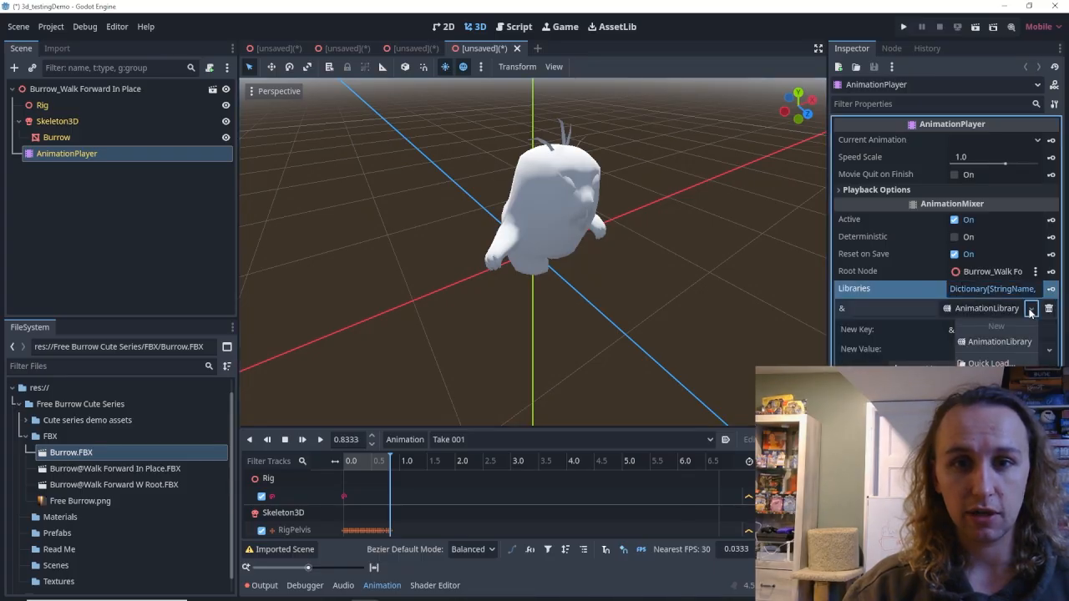
click(989, 464)
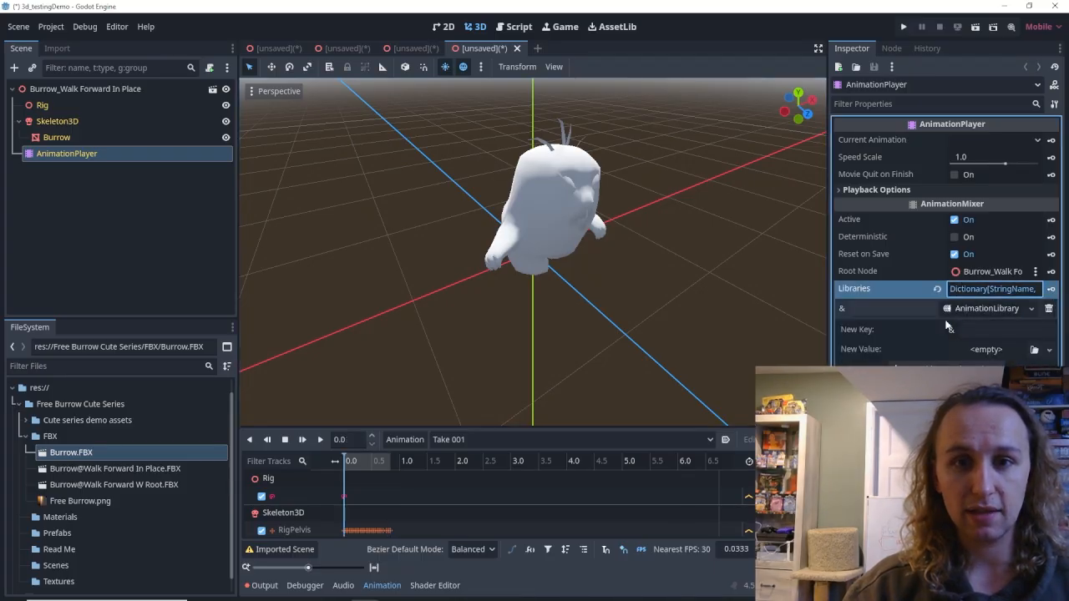
click(444, 499)
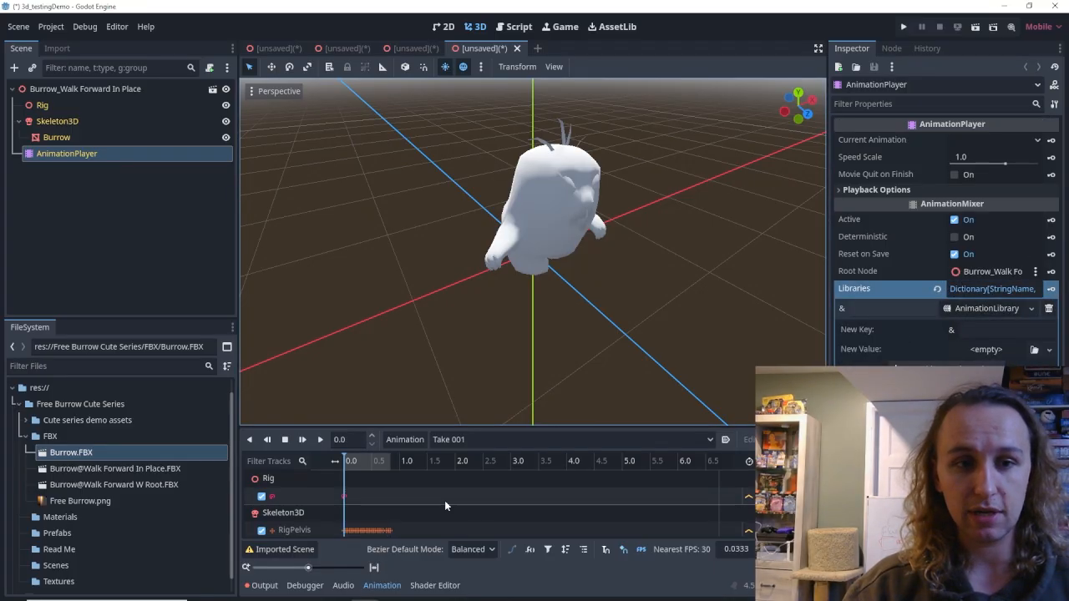
Duplicate the walk scene's Take 001 animation under the suggested name Take 001_2.
click(405, 440)
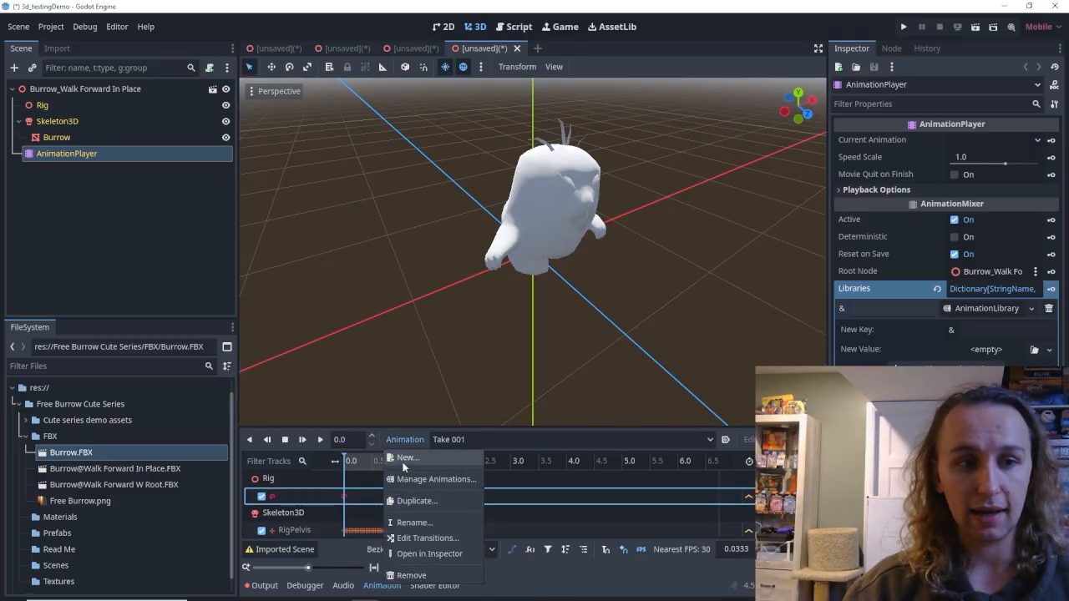
click(424, 501)
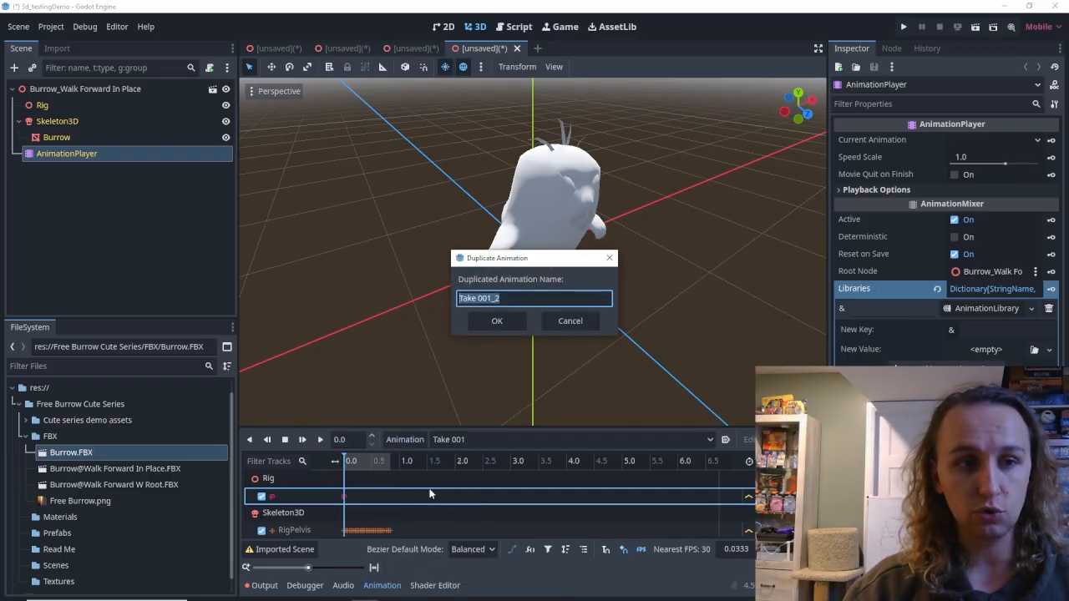
click(498, 322)
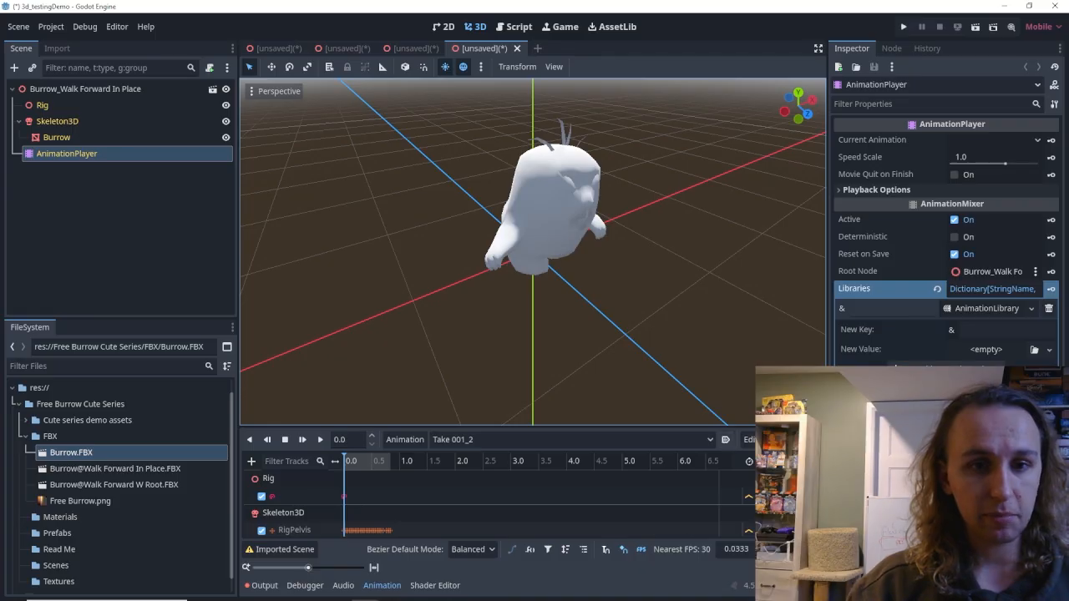
Copy all tracks of the Take 001_2 walk animation.
click(749, 439)
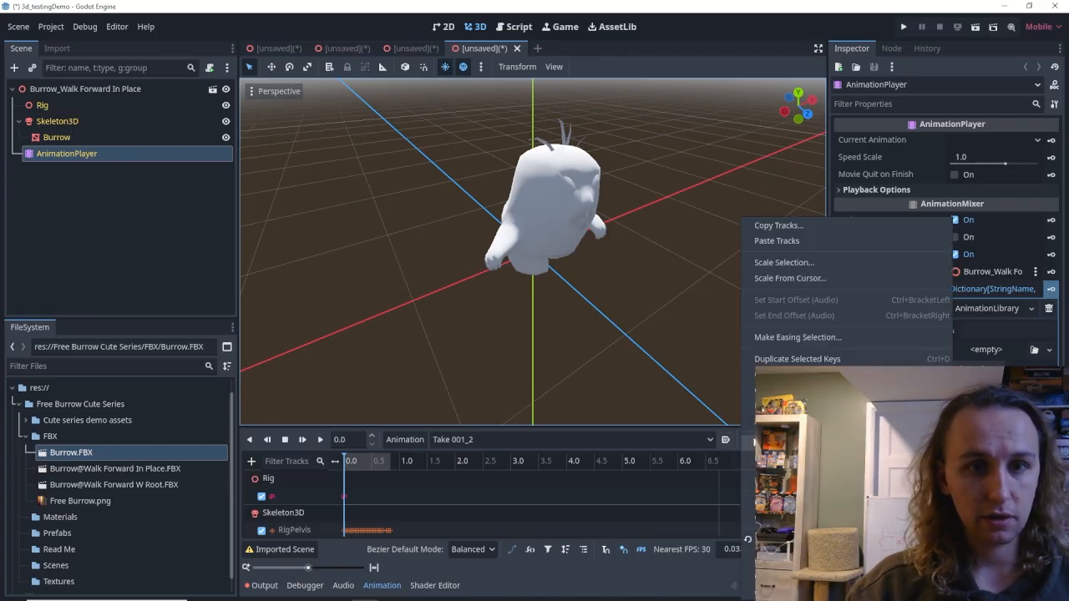
click(779, 226)
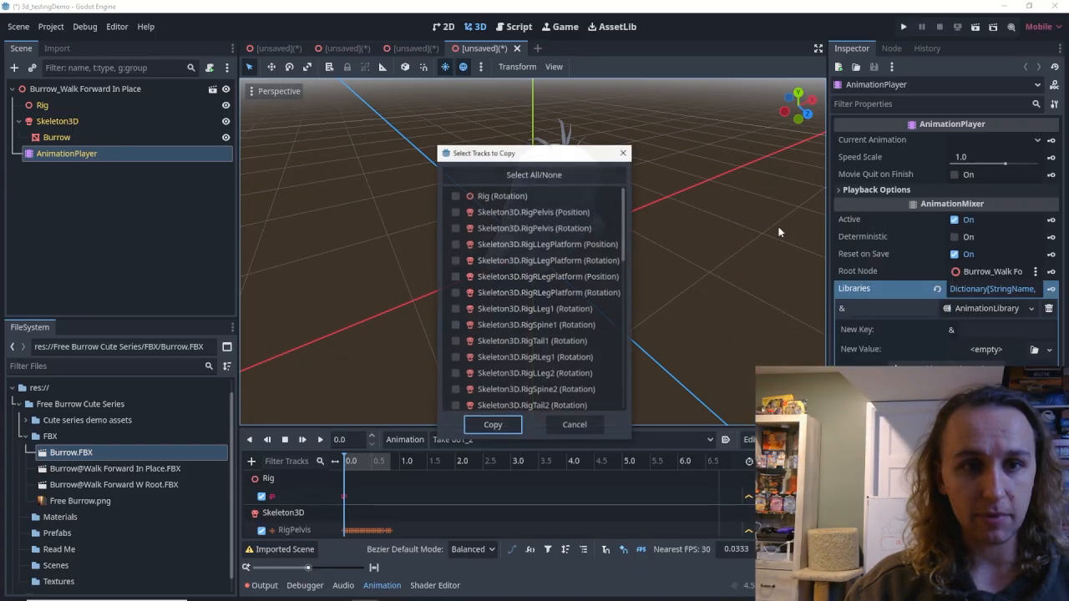
click(521, 174)
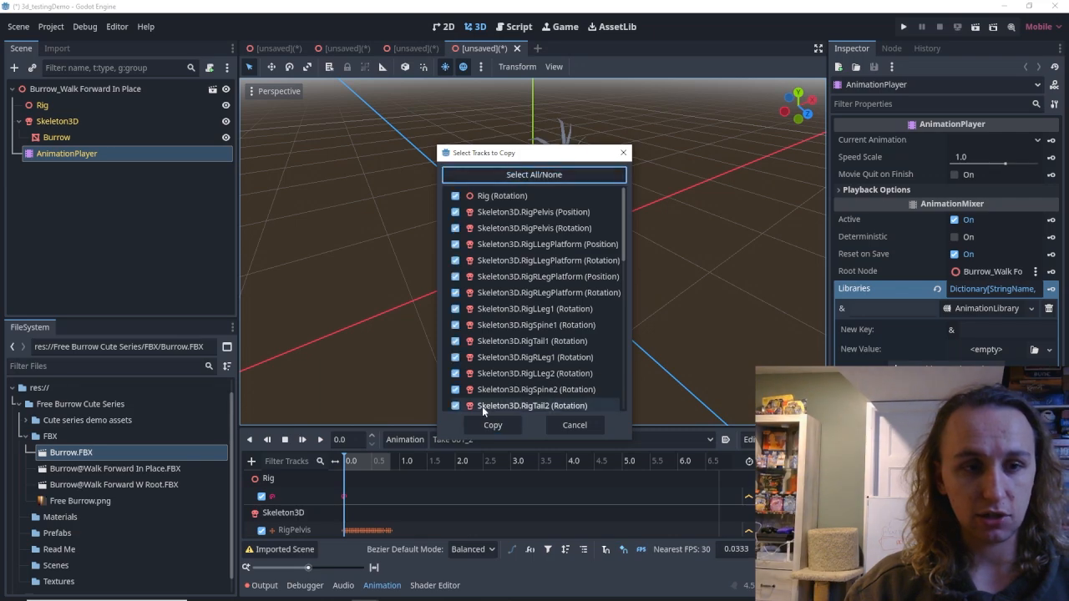
click(488, 425)
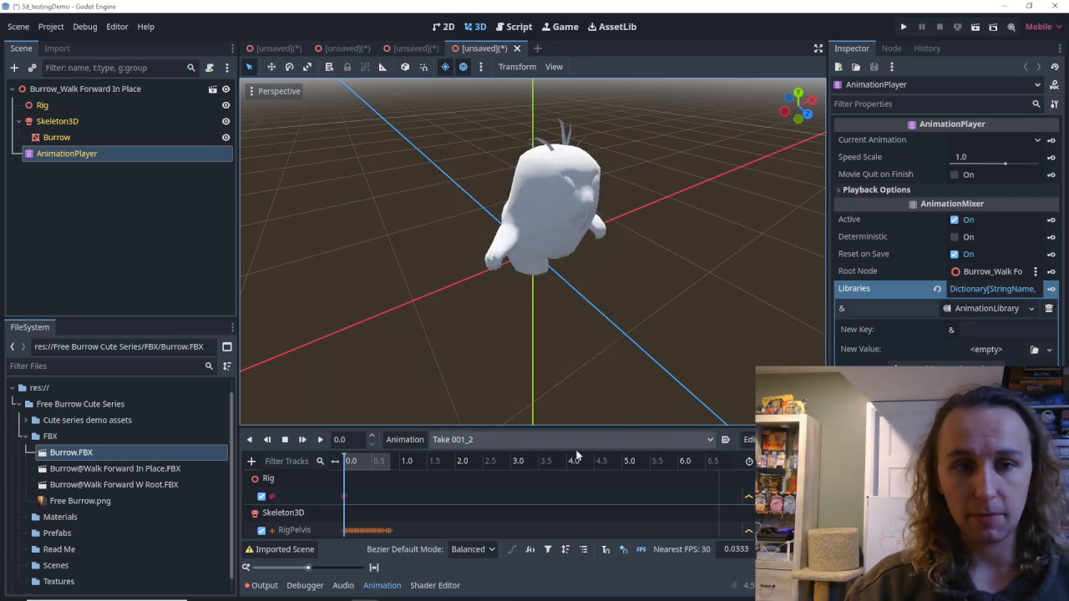
click(749, 440)
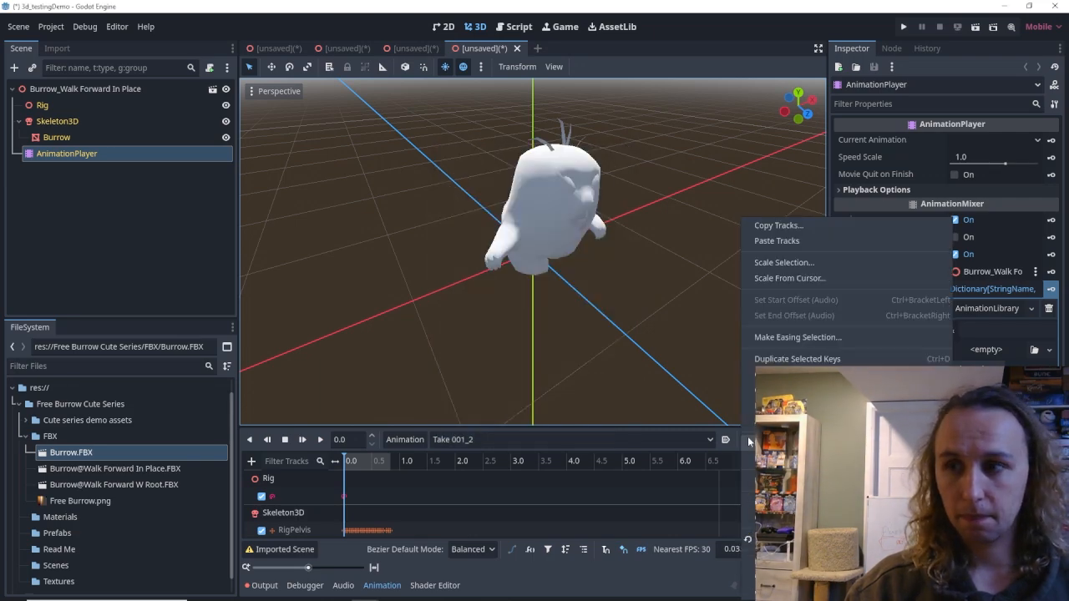
click(577, 481)
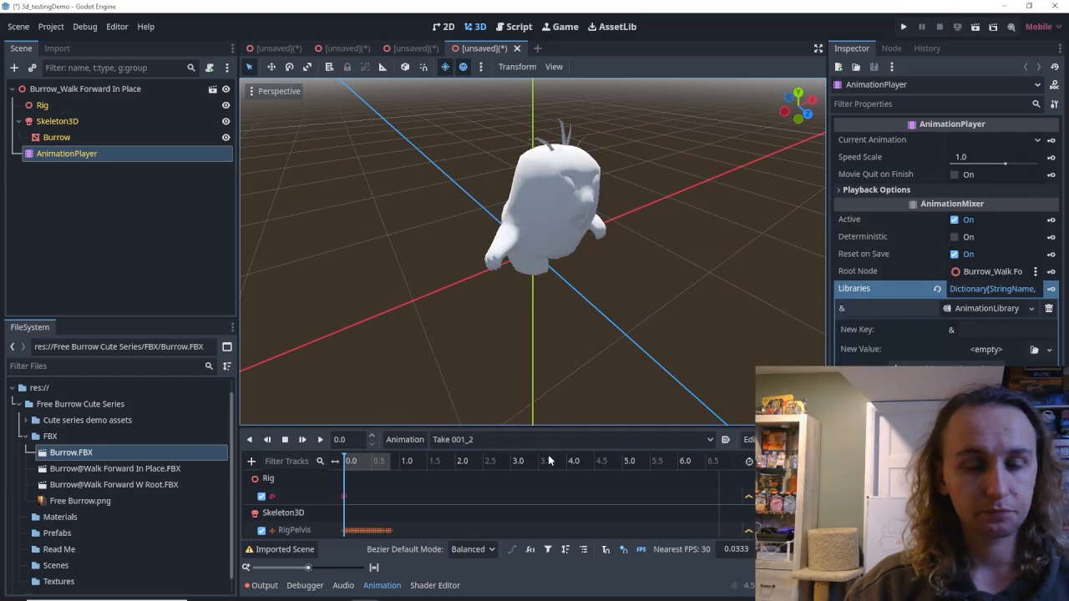
Make the AnimationLibrary unique on the AnimationPlayer of the textured Burrow scene.
click(342, 49)
click(981, 288)
click(1030, 309)
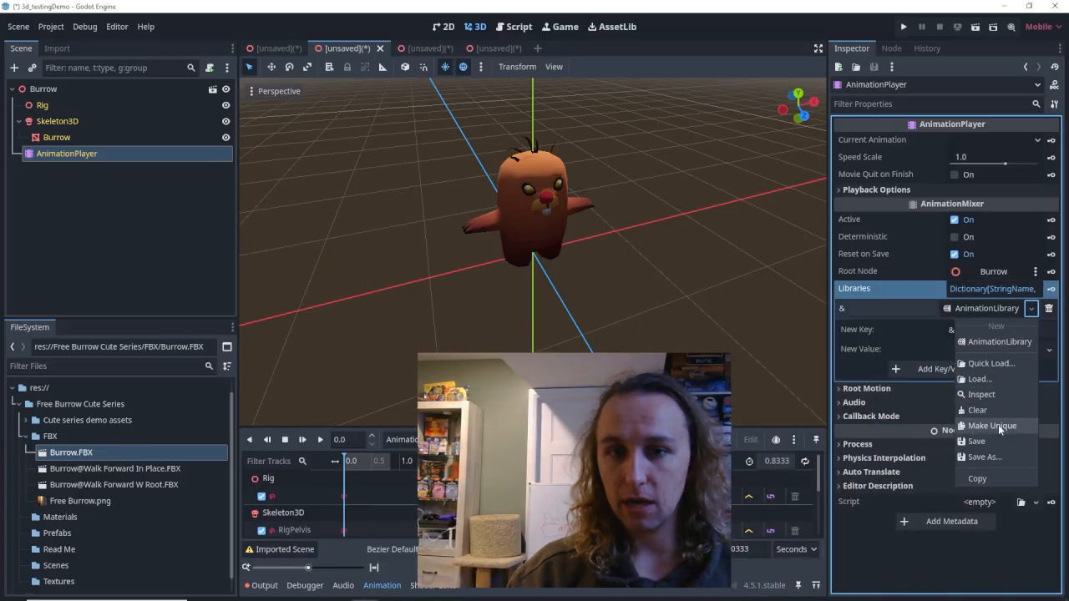
click(998, 424)
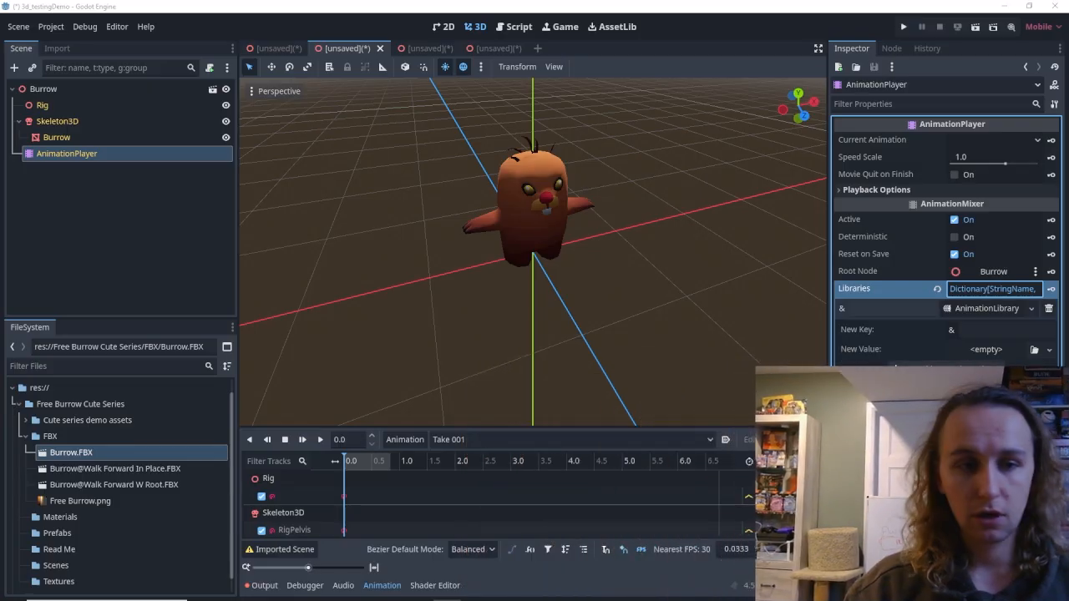
click(495, 444)
click(700, 441)
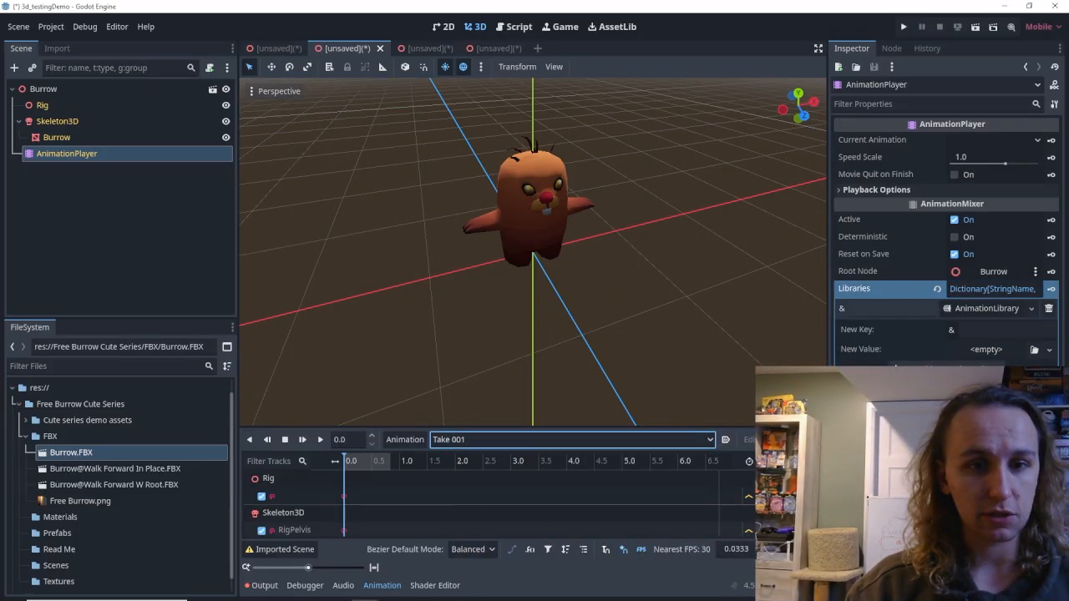
Duplicate the textured burrow's Take 001 animation under the name Idle.
click(401, 439)
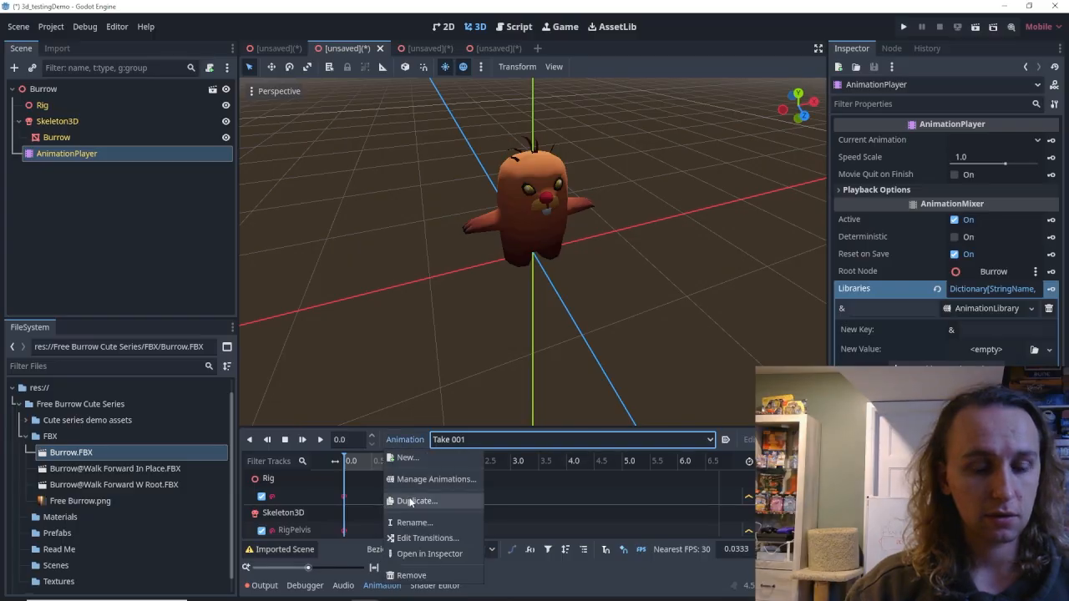
click(410, 500)
text(Walk)
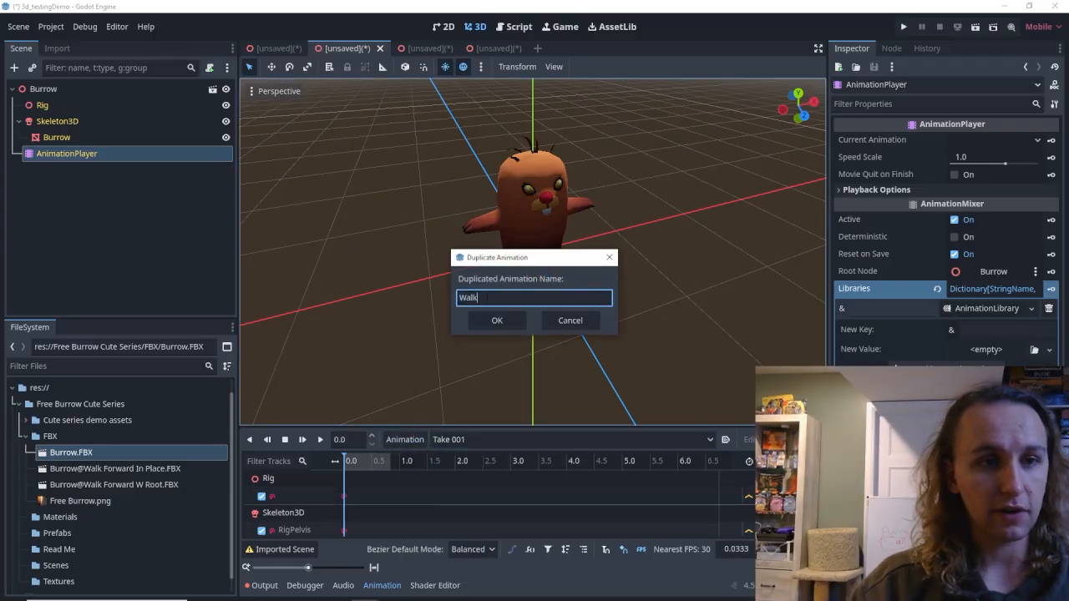
key(BackSpace)
key(BackSpace)
key(BackSpace)
text(Idle)
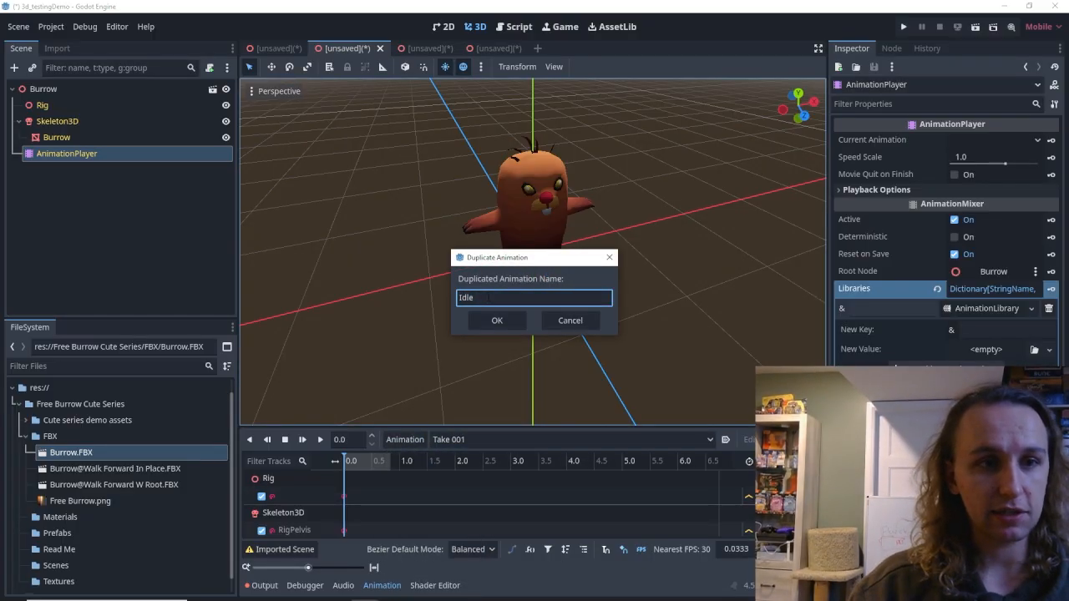
click(499, 320)
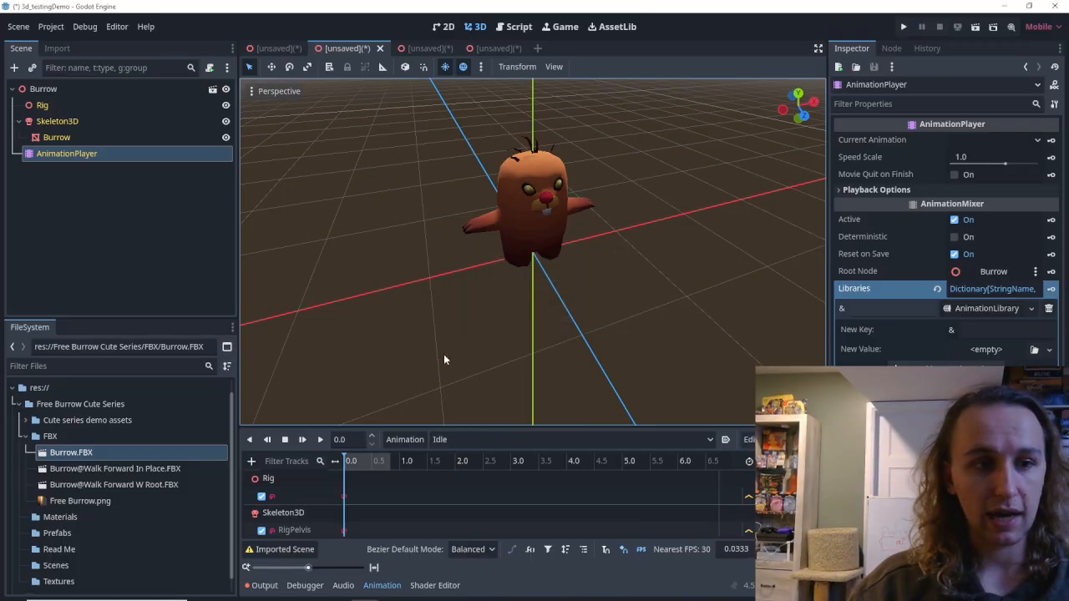
Create a new animation named Walk on the textured burrow's AnimationPlayer.
click(405, 440)
click(413, 457)
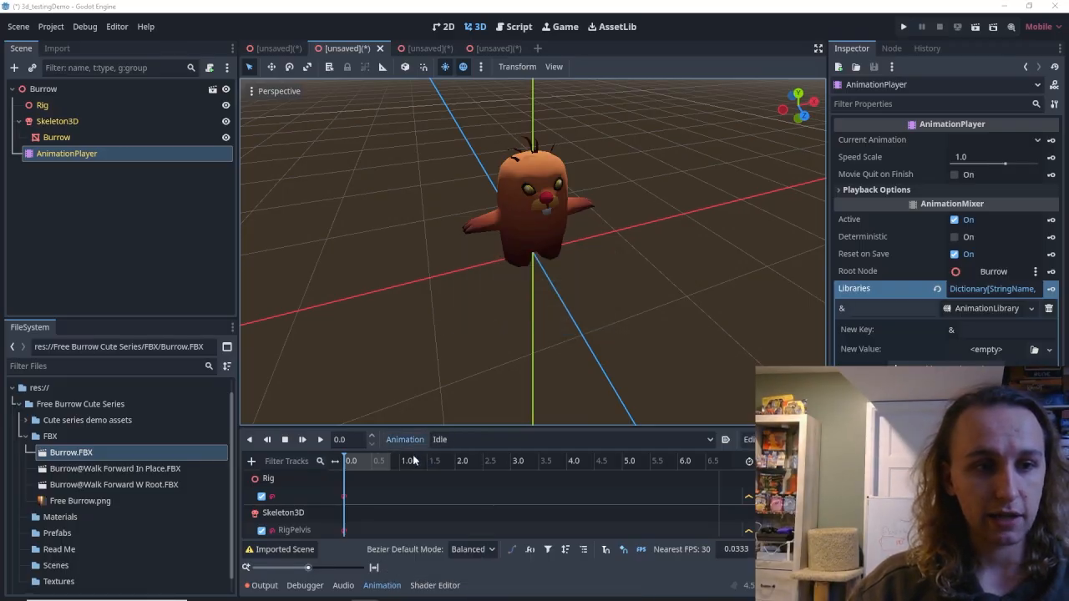
text(Walk)
key(Return)
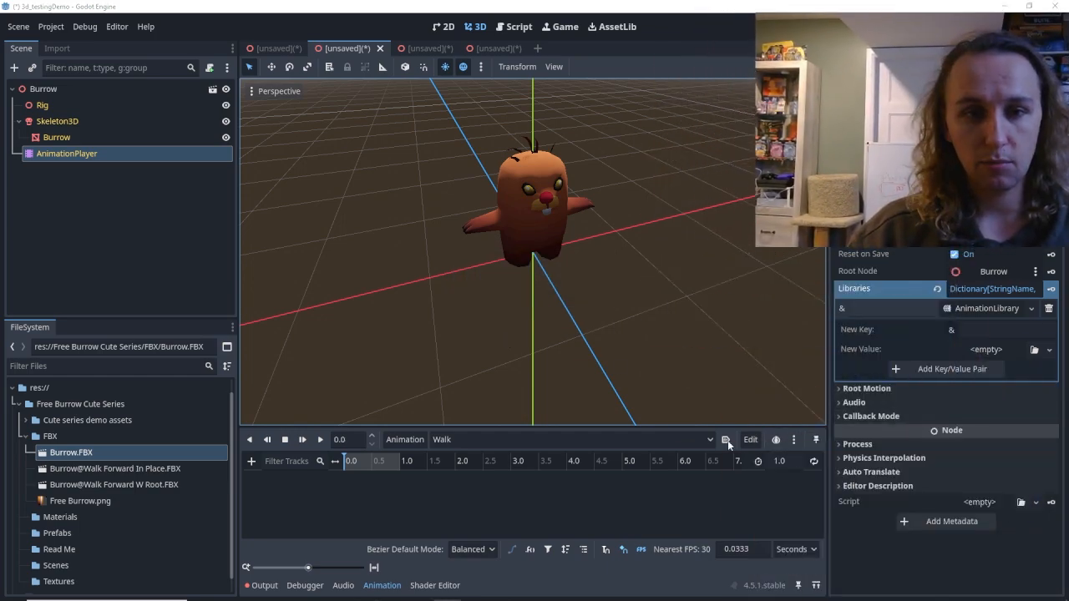
Paste the copied walk tracks into the Walk animation, and switch to Idle and back to refresh its track list.
click(793, 441)
click(763, 484)
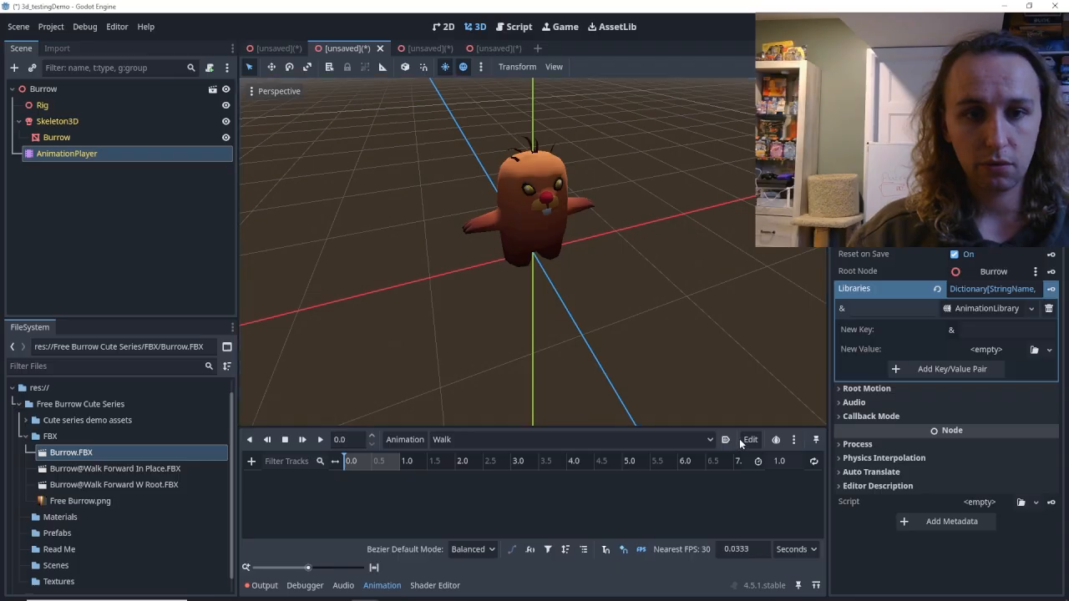
click(741, 439)
click(551, 357)
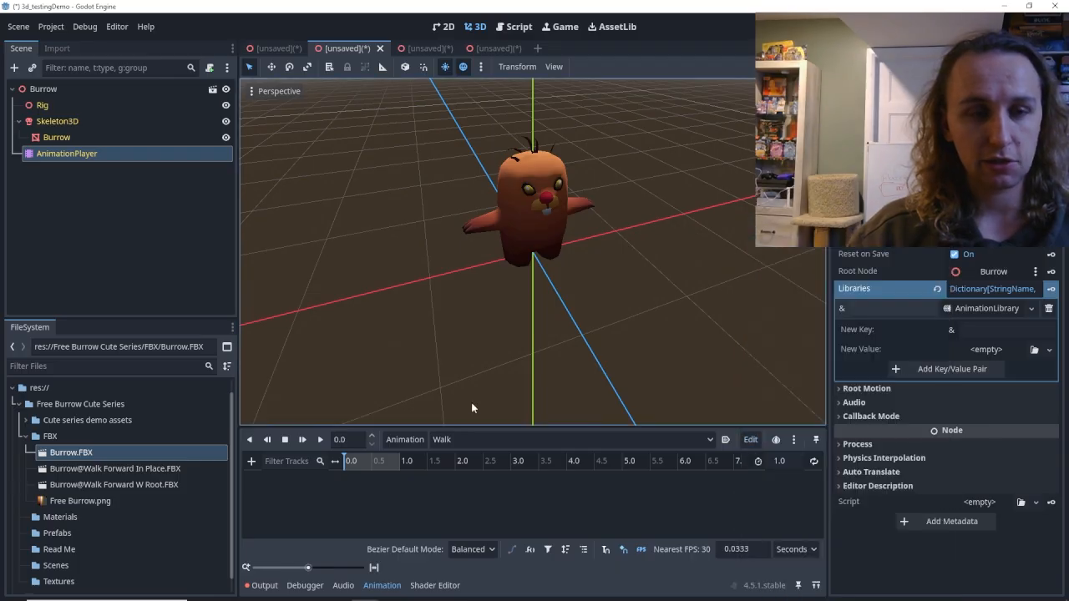
click(464, 440)
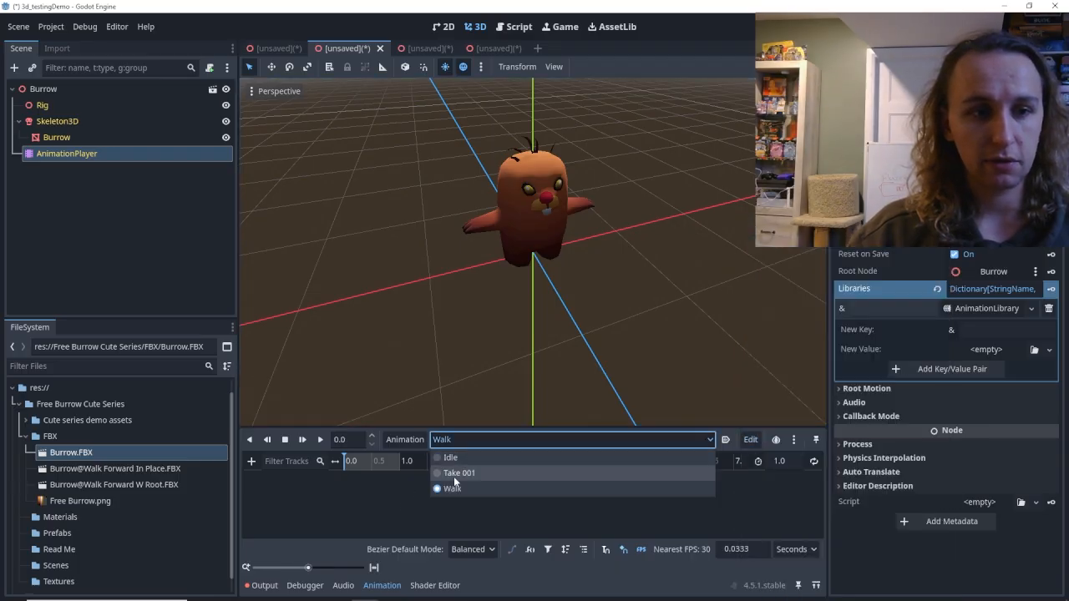
click(449, 458)
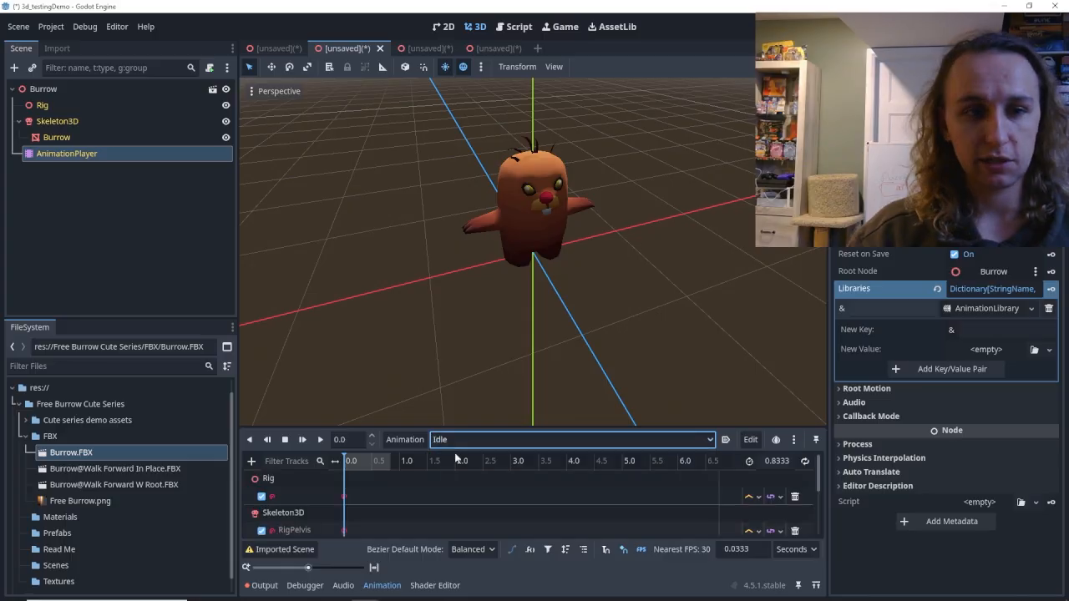
click(459, 440)
click(452, 488)
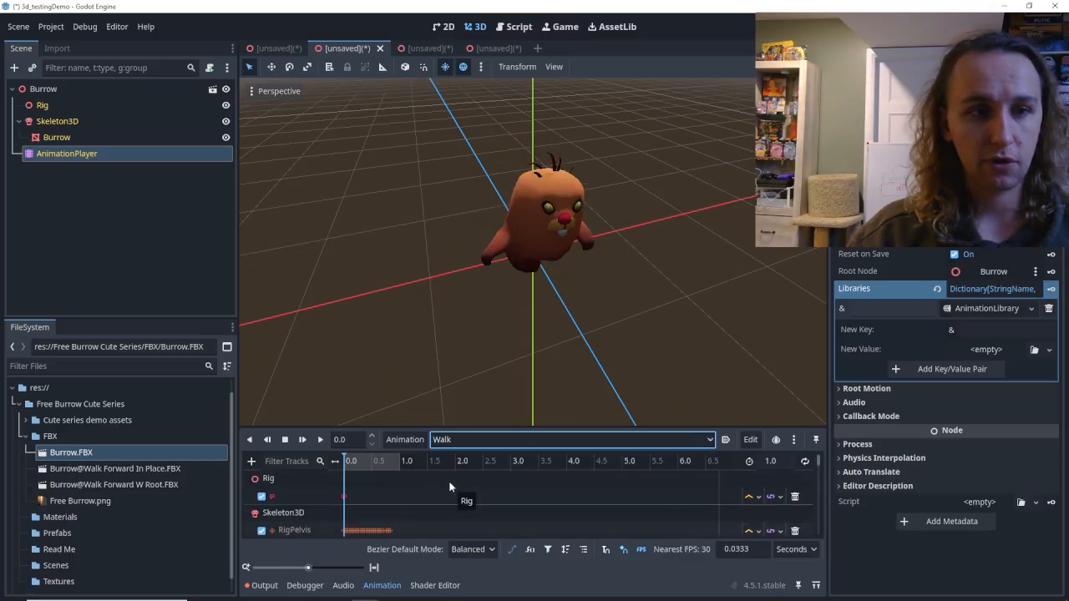
Play the Walk animation and inspect the textured burrow's movement from the front and at different distances.
click(320, 440)
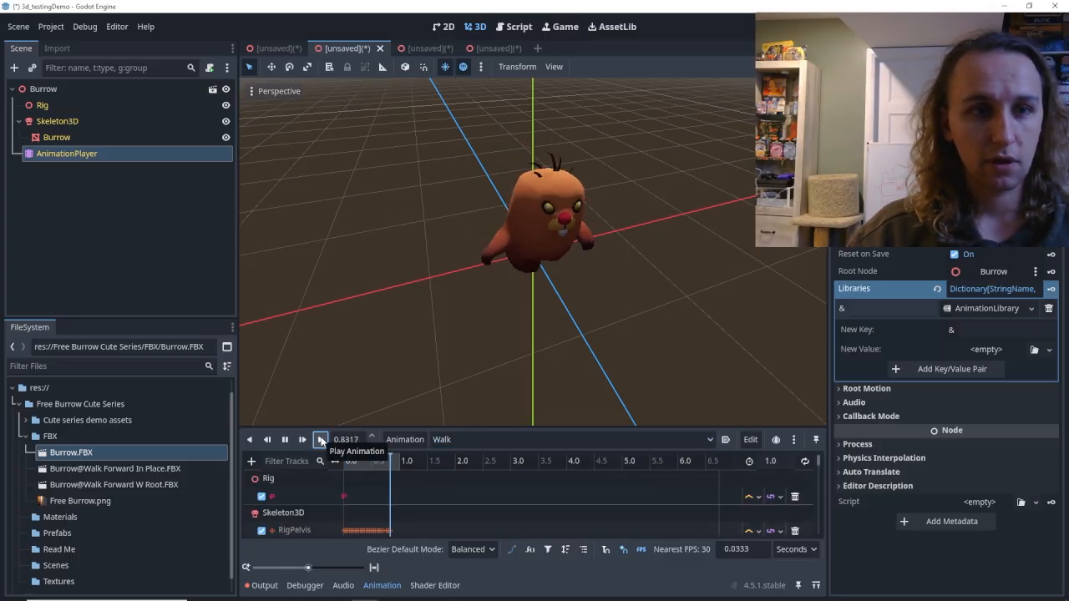
middle_drag(528, 296, 532, 216)
scroll(598, 224, up, 10)
scroll(472, 248, down, 11)
scroll(532, 217, up, 6)
click(323, 438)
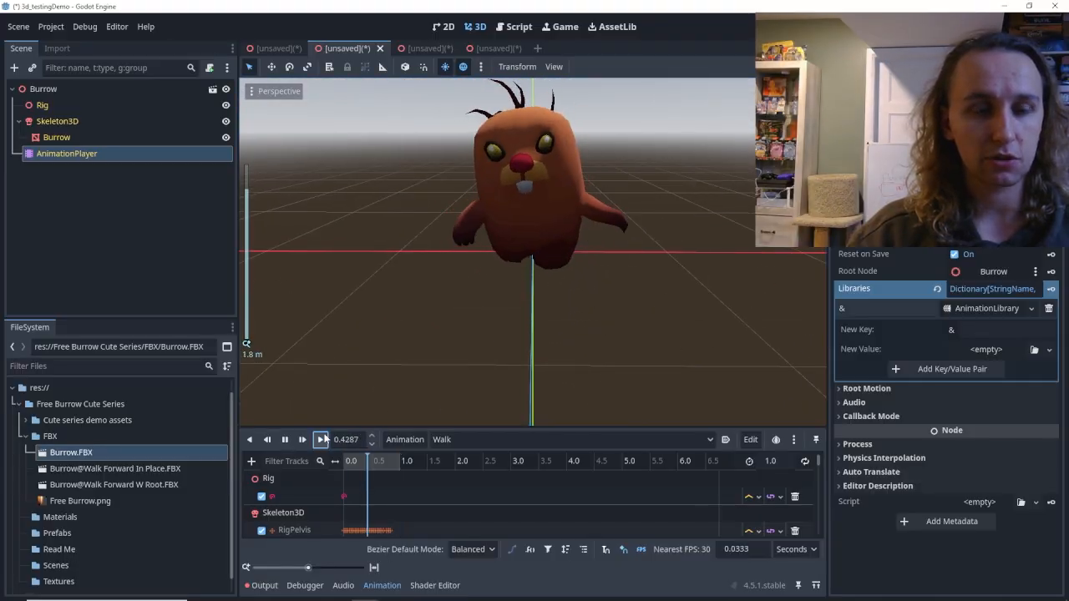
Play the Idle animation and examine the burrow's pose from another angle.
click(443, 440)
click(443, 458)
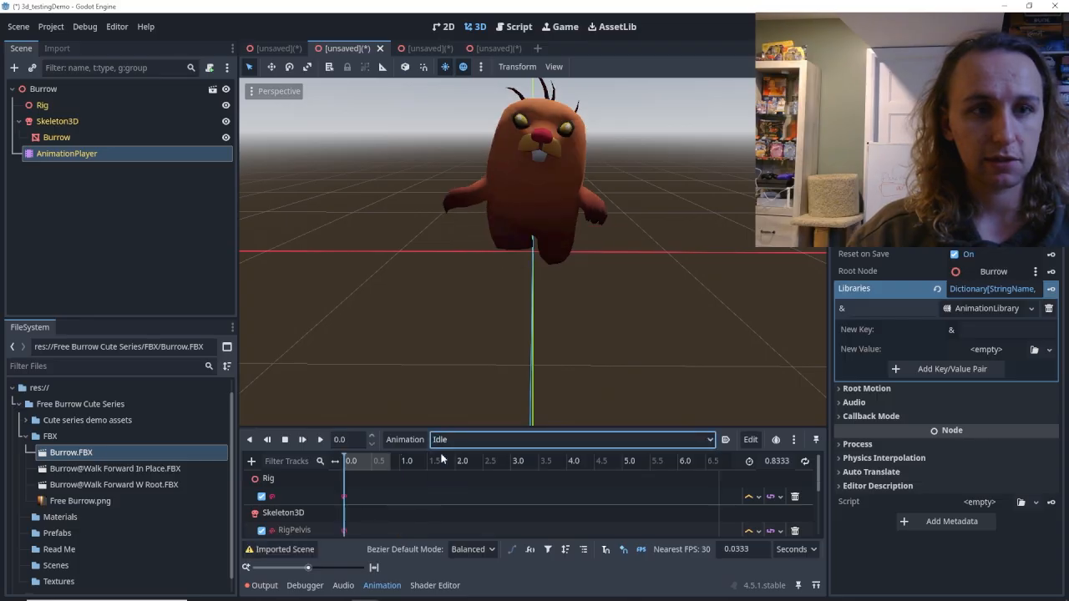
click(320, 440)
middle_drag(386, 292, 531, 294)
scroll(499, 229, down, 1)
scroll(531, 294, up, 1)
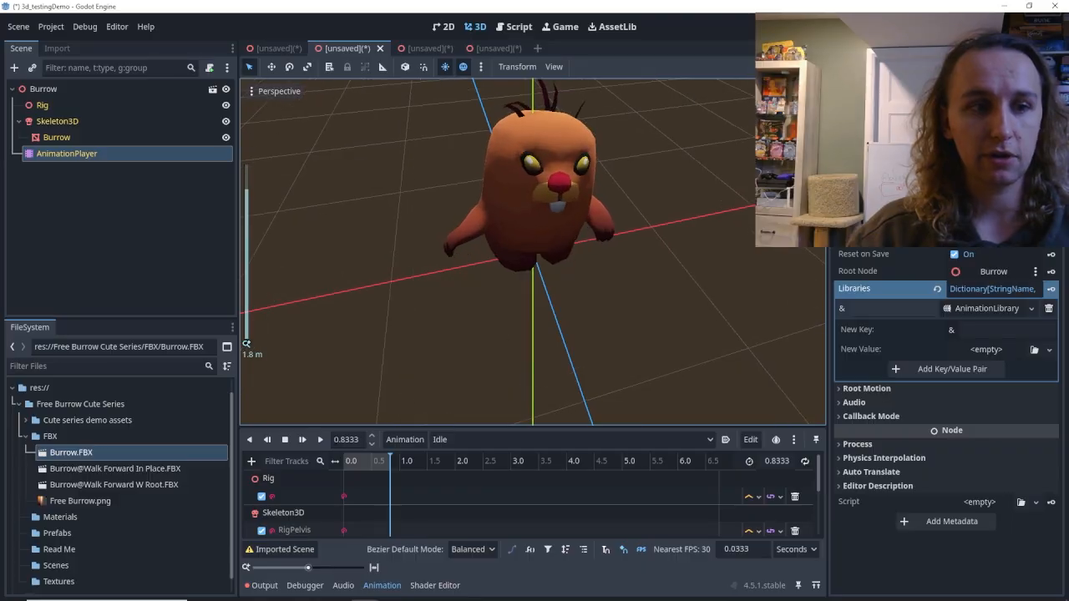
Remove the Take 001 animation from the textured burrow's AnimationPlayer.
click(461, 441)
click(454, 489)
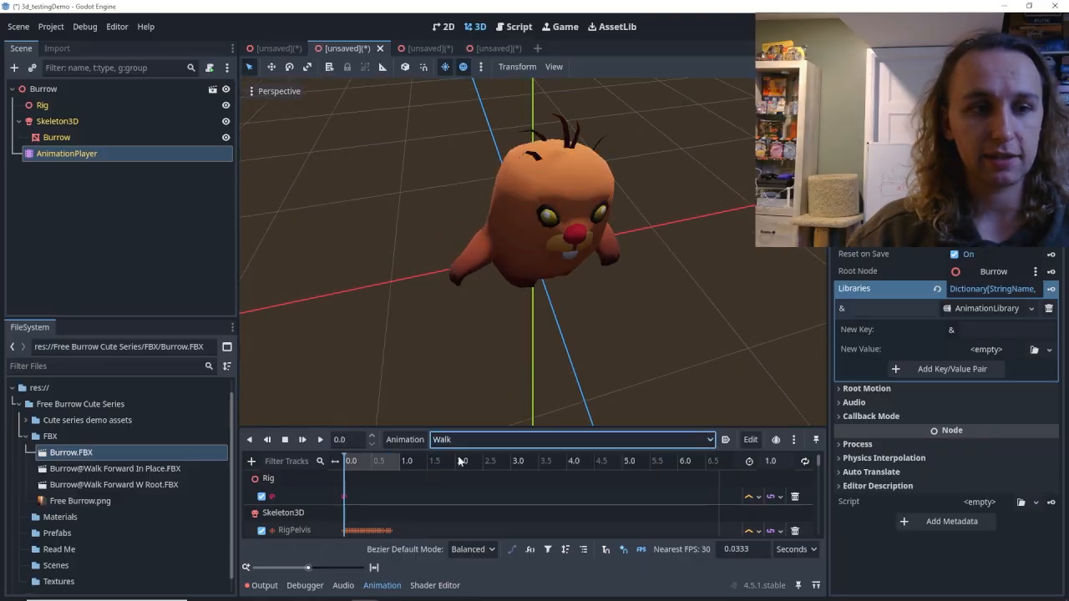
click(453, 441)
click(455, 443)
click(455, 442)
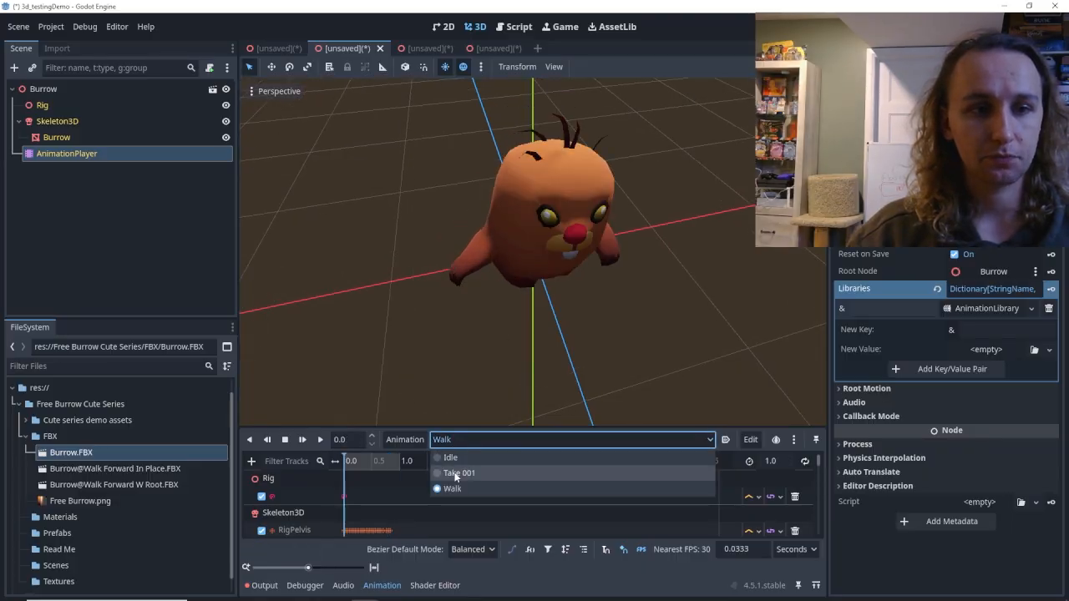
click(453, 475)
click(405, 439)
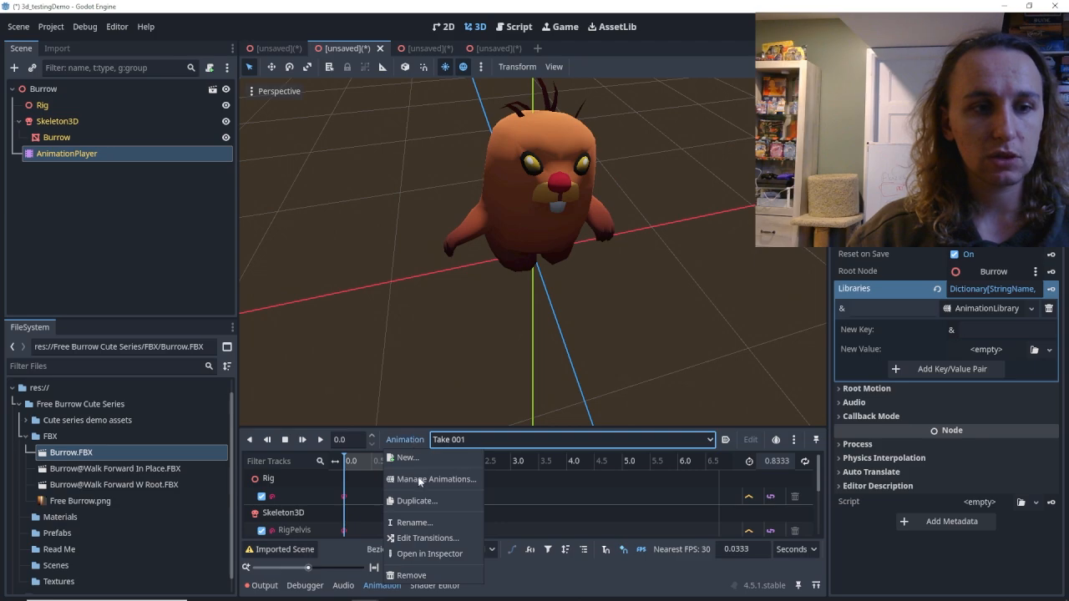
click(411, 574)
click(524, 320)
Select the Walk animation again and replay it to check the burrow's motion.
click(479, 441)
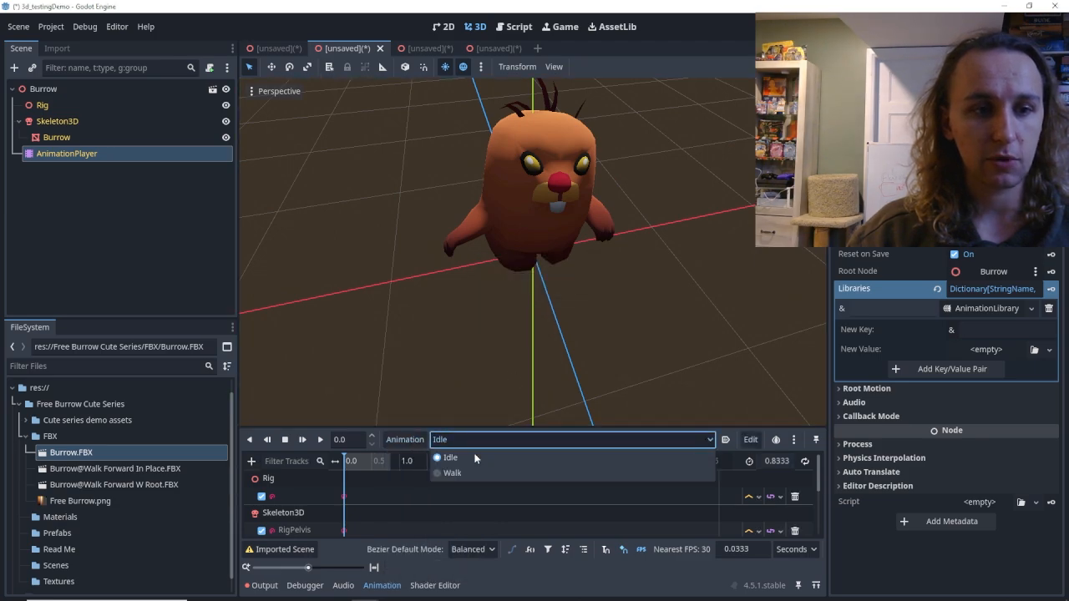
click(468, 472)
scroll(522, 288, up, 3)
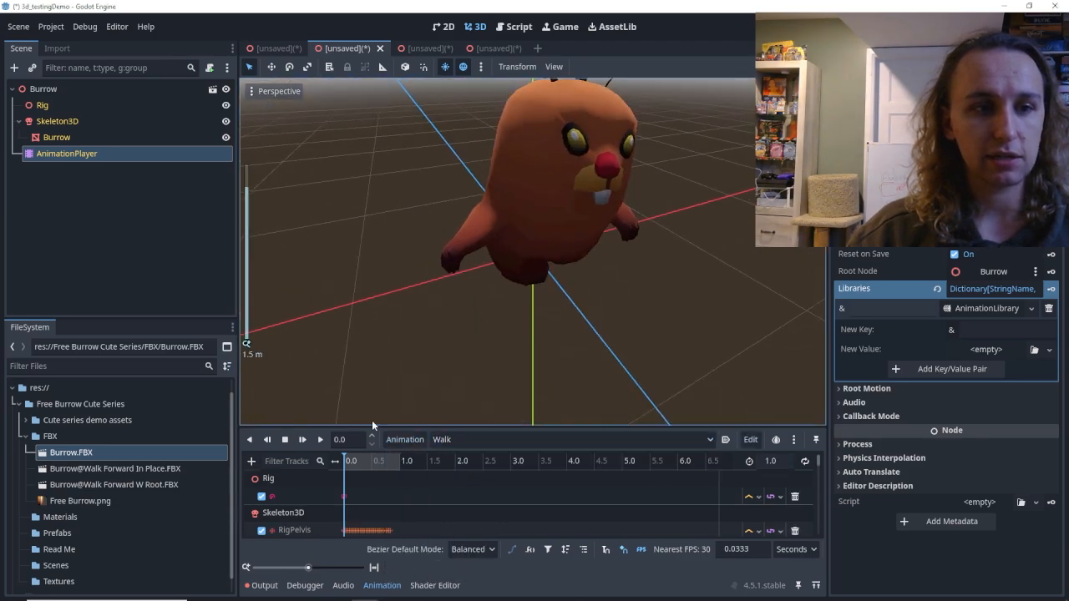
click(319, 440)
scroll(533, 171, down, 1)
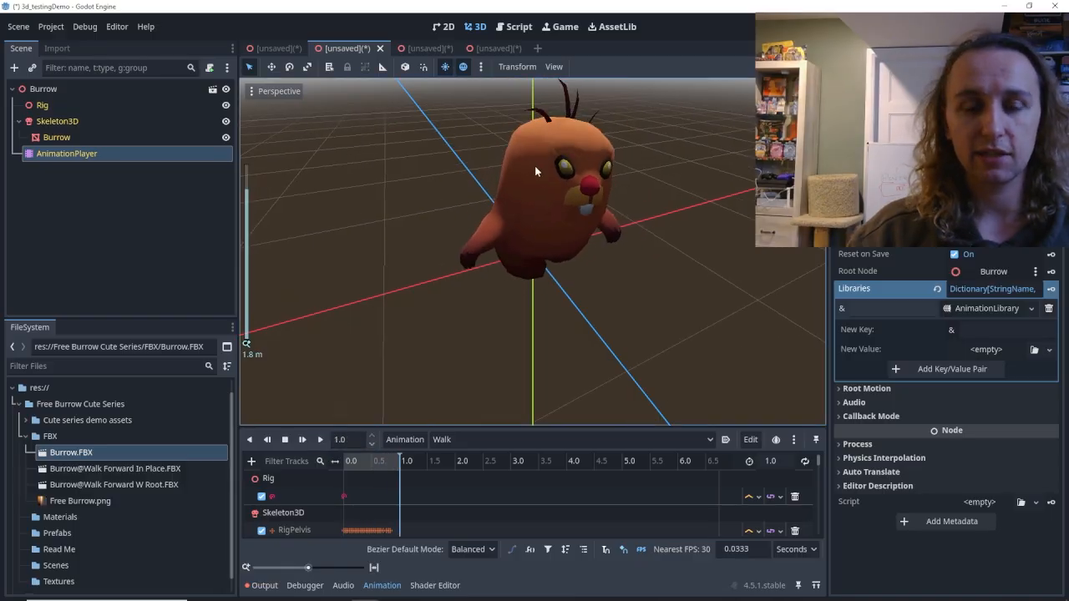
scroll(572, 178, down, 1)
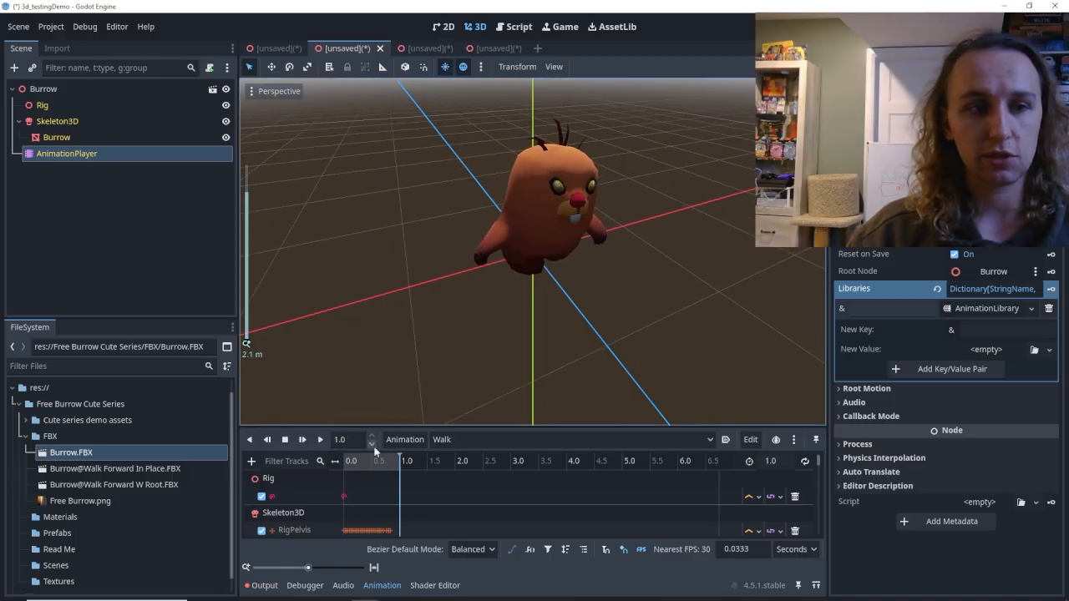
click(326, 442)
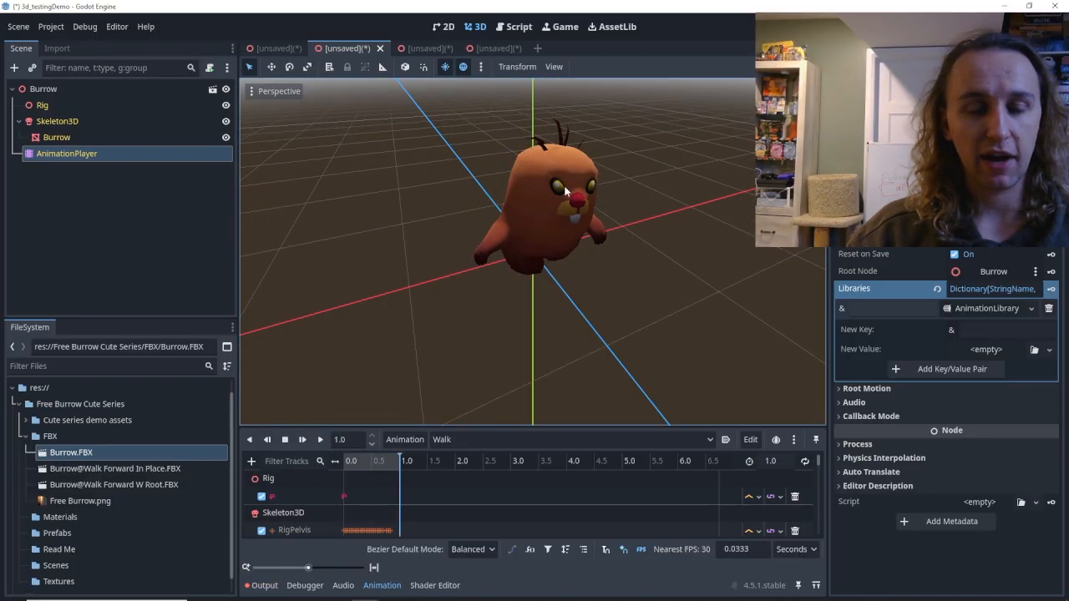
Switch to the Idle animation and examine the burrow's resting pose in the viewport.
click(484, 440)
click(466, 459)
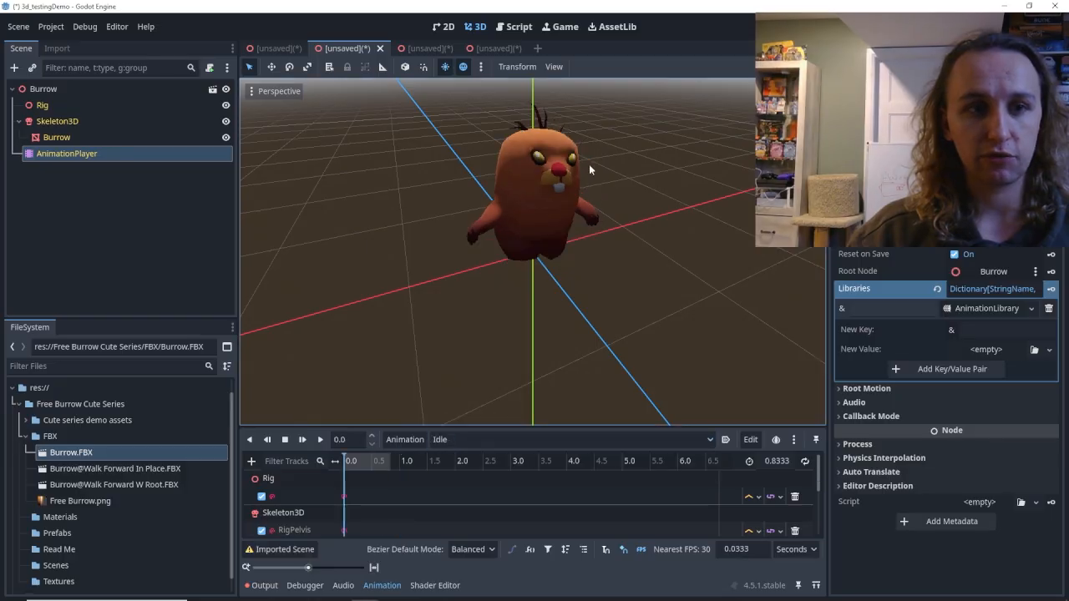
scroll(604, 154, down, 3)
scroll(607, 155, up, 5)
mouse_move(607, 156)
middle_down()
mouse_move(593, 188)
mouse_move(626, 179)
mouse_move(602, 145)
middle_up()
scroll(593, 189, down, 2)
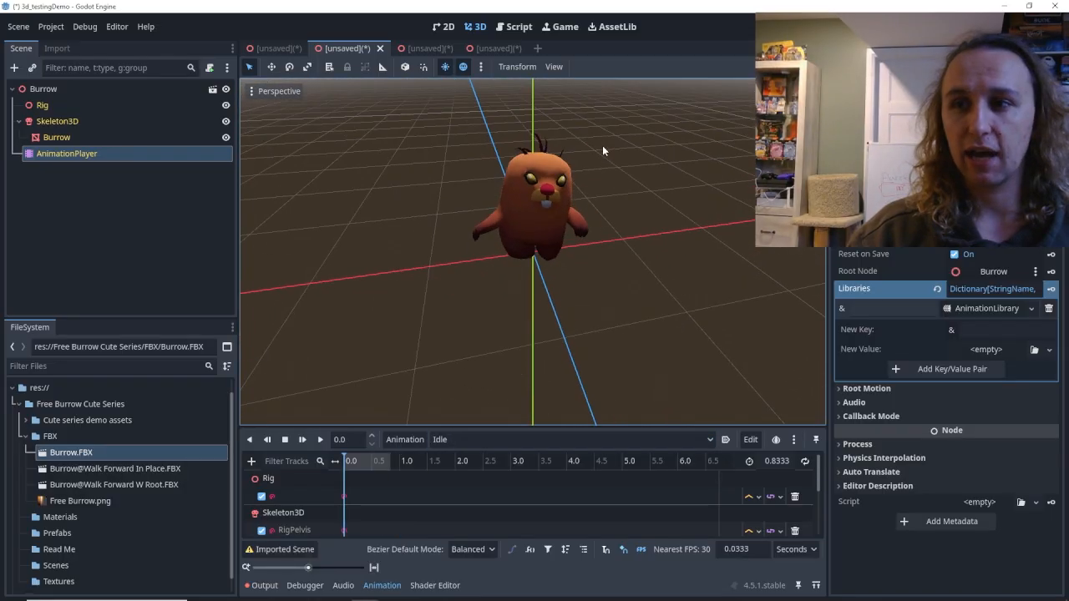
scroll(541, 180, up, 2)
scroll(572, 219, down, 2)
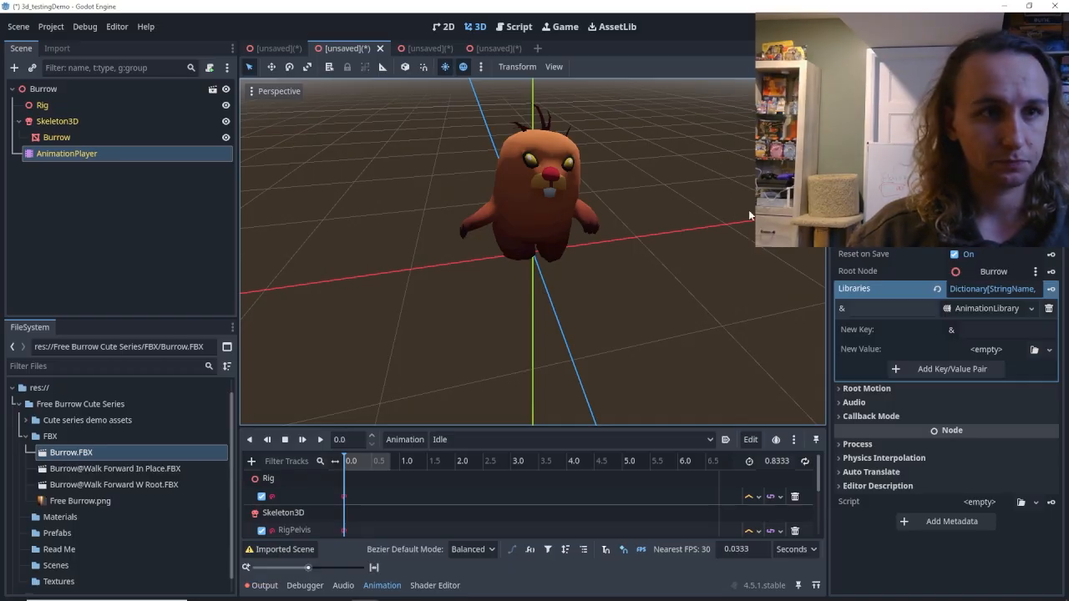
Create a new animation named Idle_good.
click(481, 441)
click(408, 439)
click(410, 441)
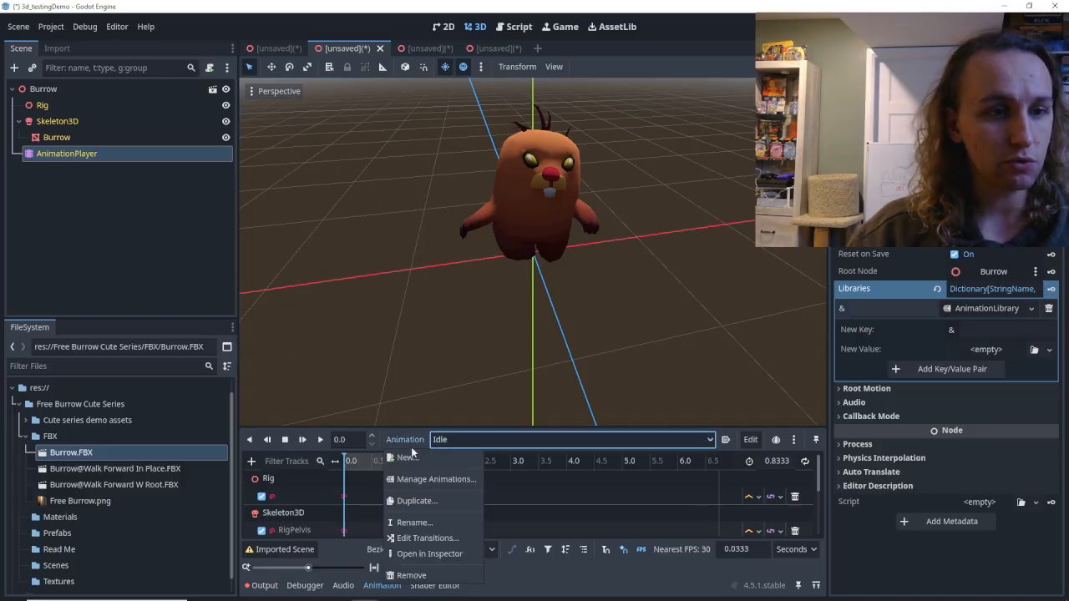
click(451, 458)
text(Id)
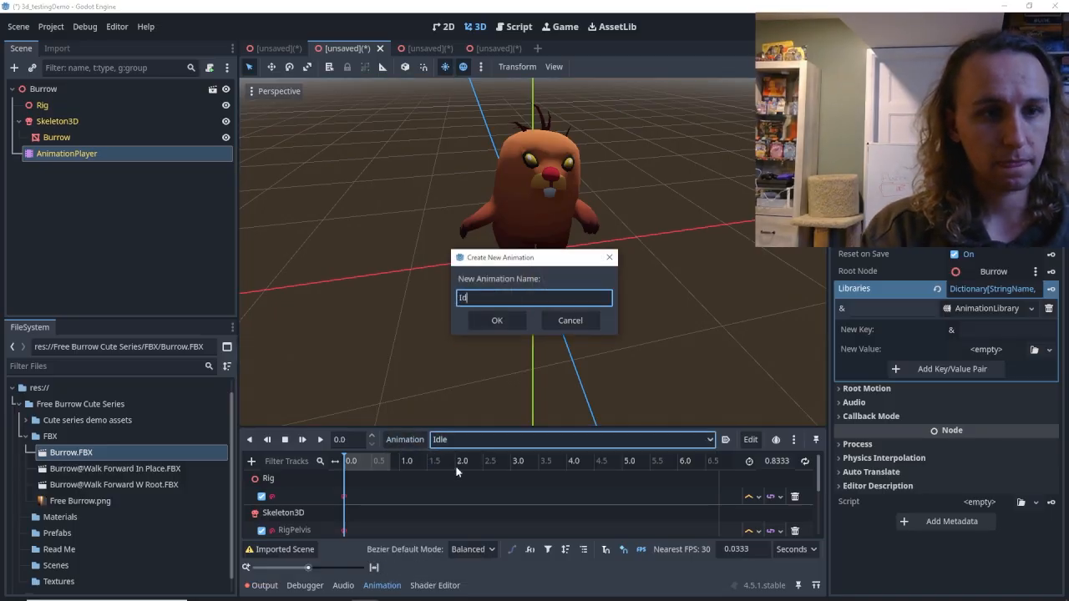
text(le_good)
key(Return)
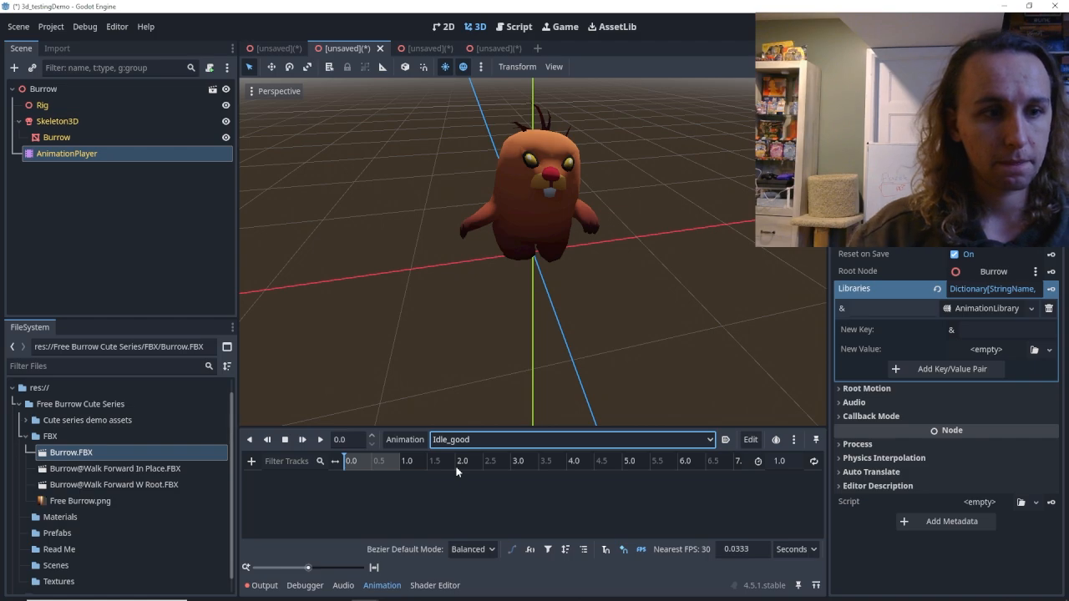
Reset all bone poses of the Skeleton3D and insert keys for all bones at the start of Idle_good.
click(481, 67)
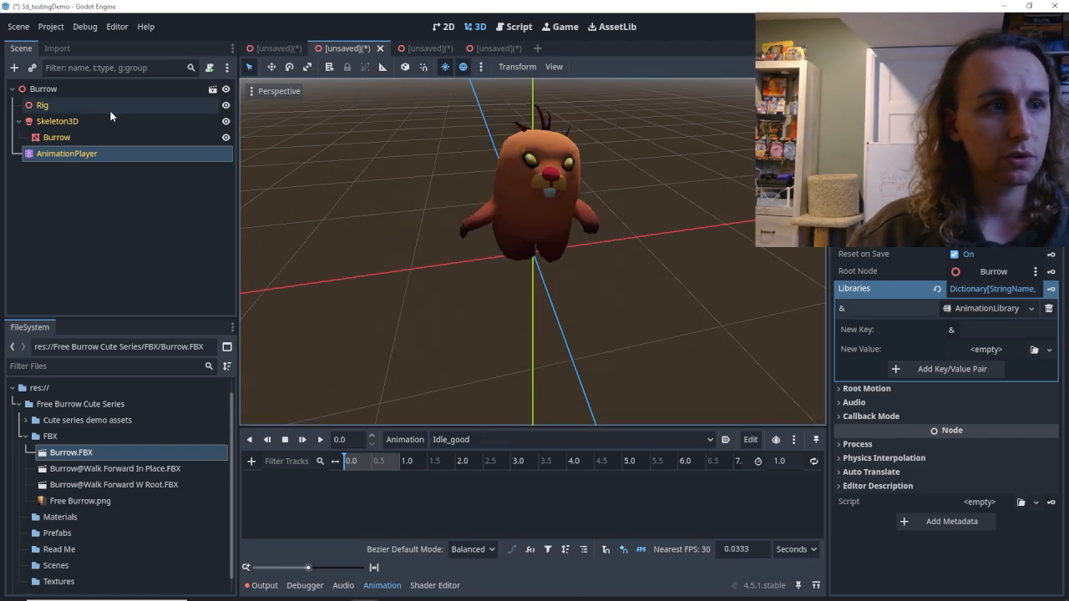
click(77, 121)
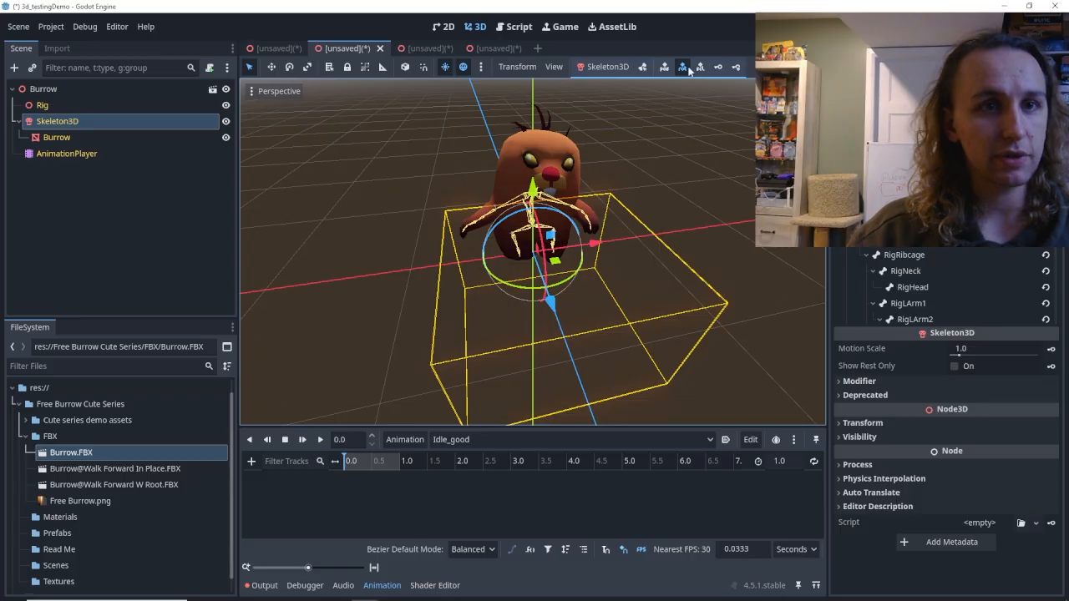
click(644, 66)
click(600, 74)
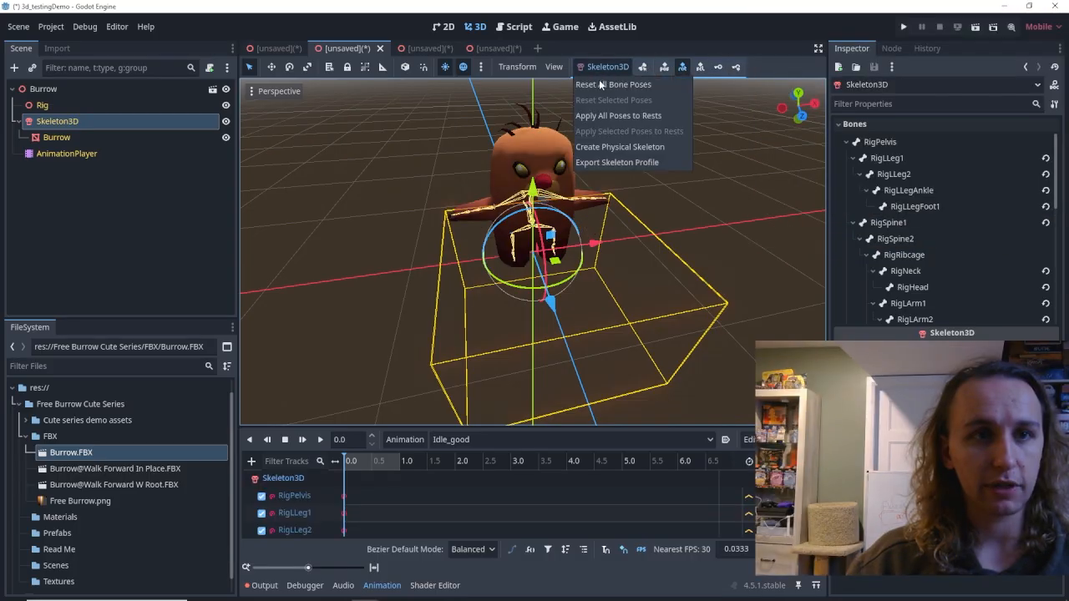
click(598, 84)
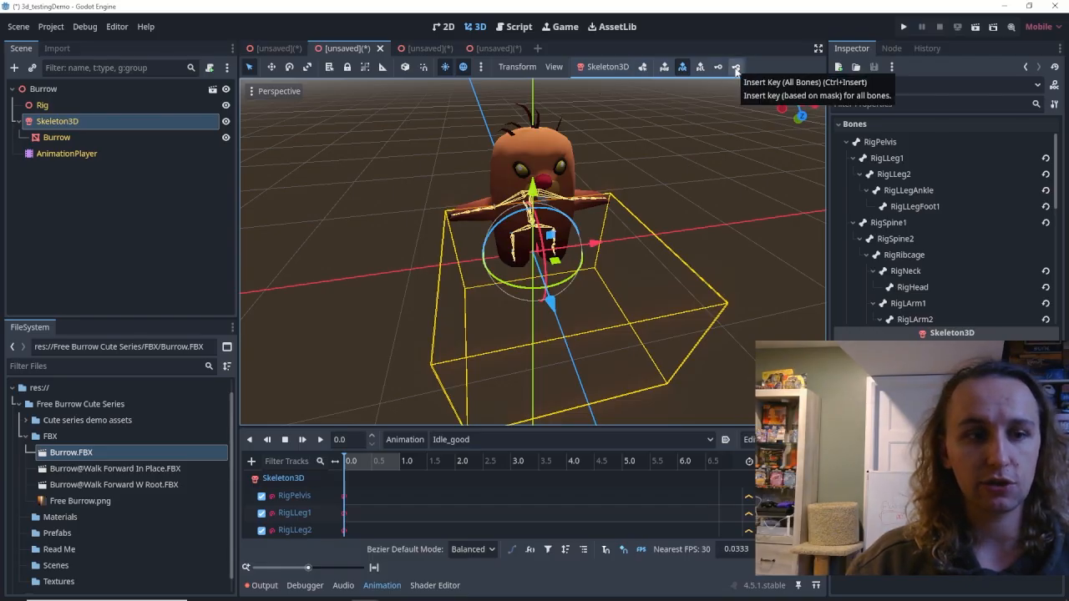
Play Idle_good and Walk in turn to compare the two animations.
click(320, 439)
click(511, 436)
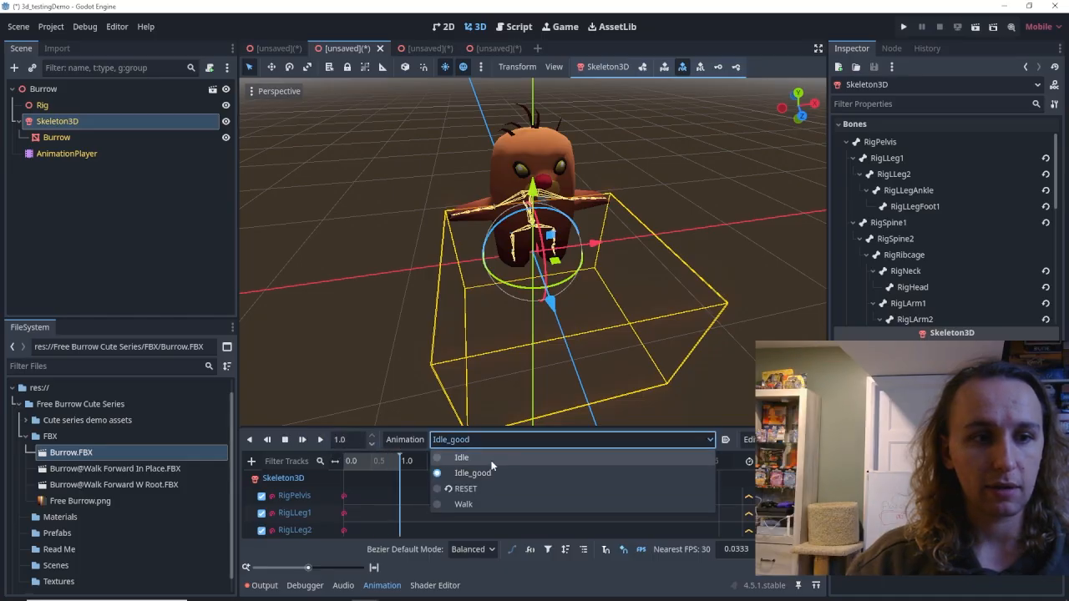
click(468, 504)
click(320, 439)
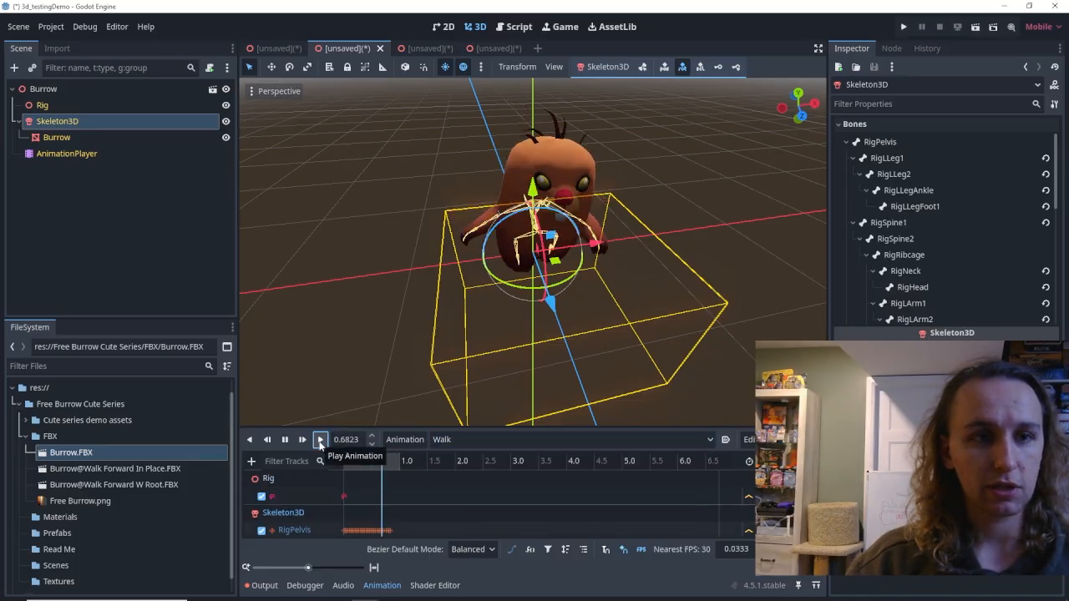
Remove the Idle and RESET animations, and make Idle_good the active animation.
click(474, 443)
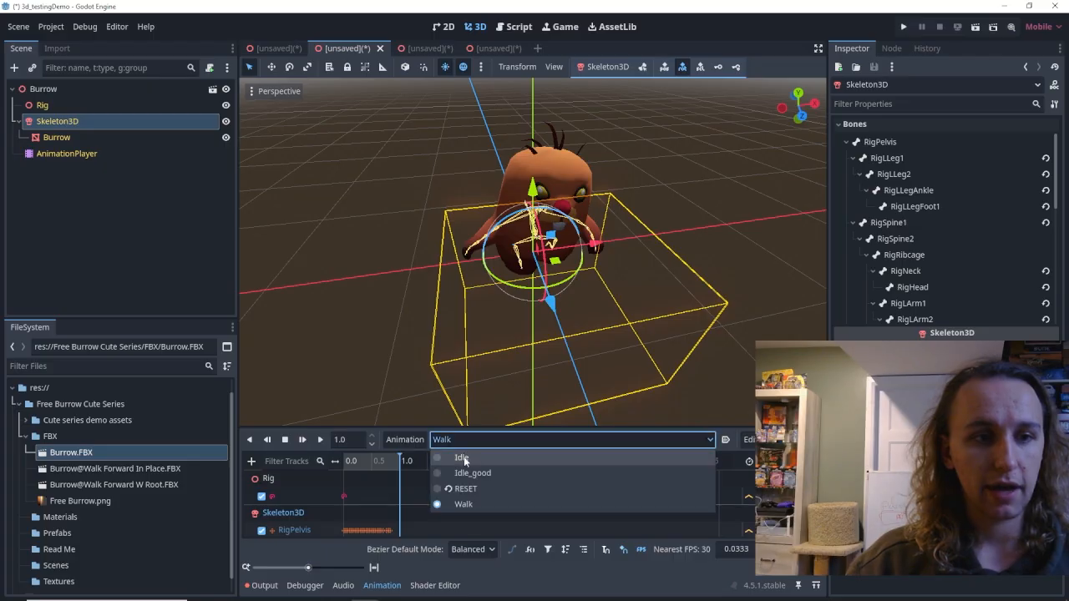
click(471, 473)
click(451, 439)
click(454, 457)
click(474, 439)
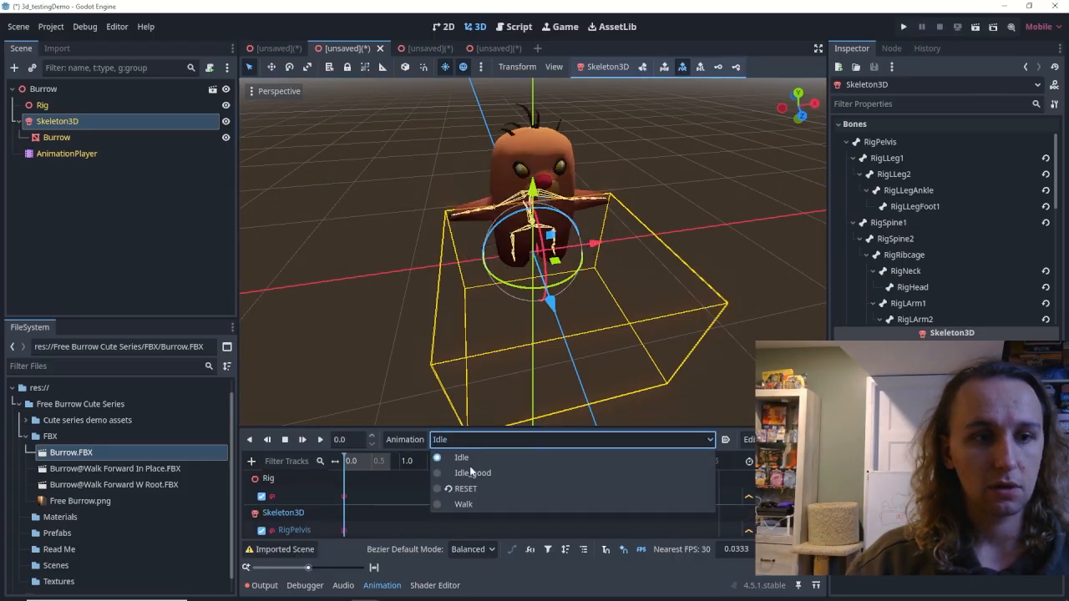
click(471, 472)
Play Idle_good and Walk on the Burrow again to check both animations up close.
click(321, 440)
click(460, 442)
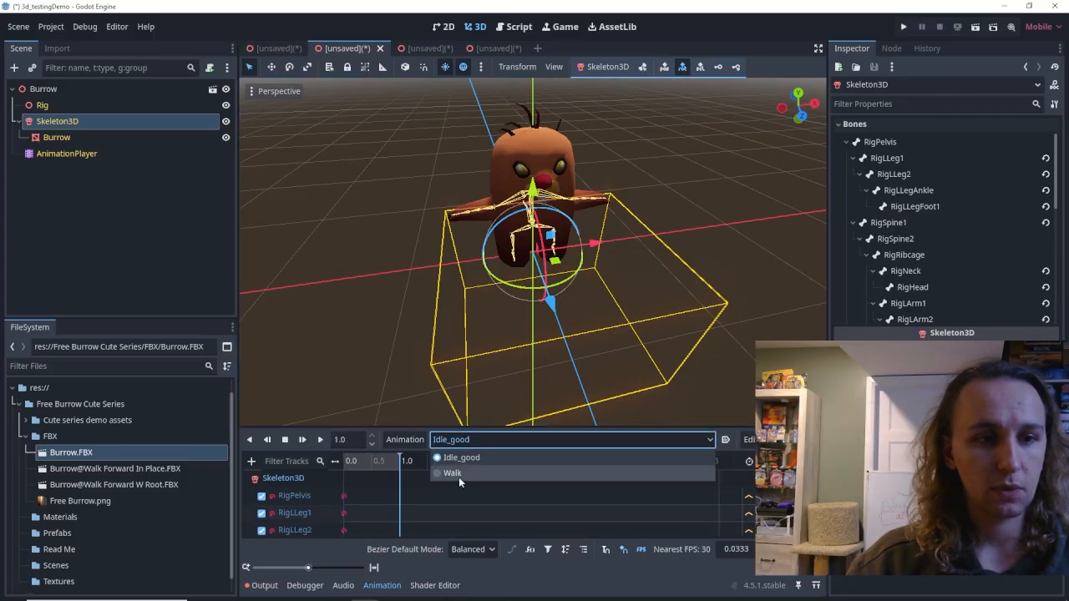
click(457, 473)
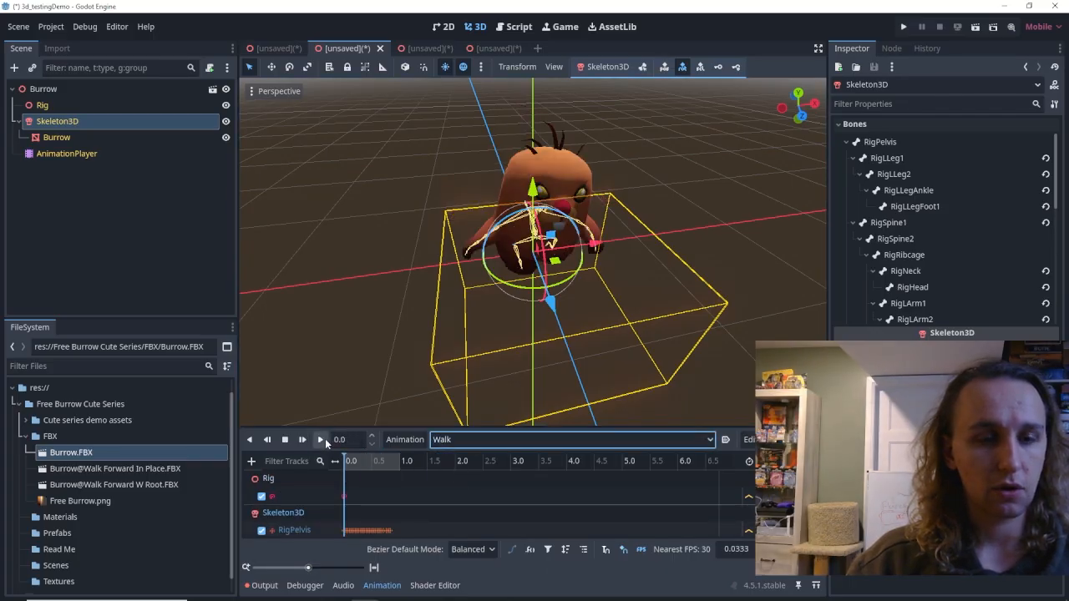
click(322, 439)
middle_drag(432, 365, 438, 342)
scroll(629, 289, up, 3)
Make Idle_good the active animation and save the scene as burrow.tscn.
click(451, 443)
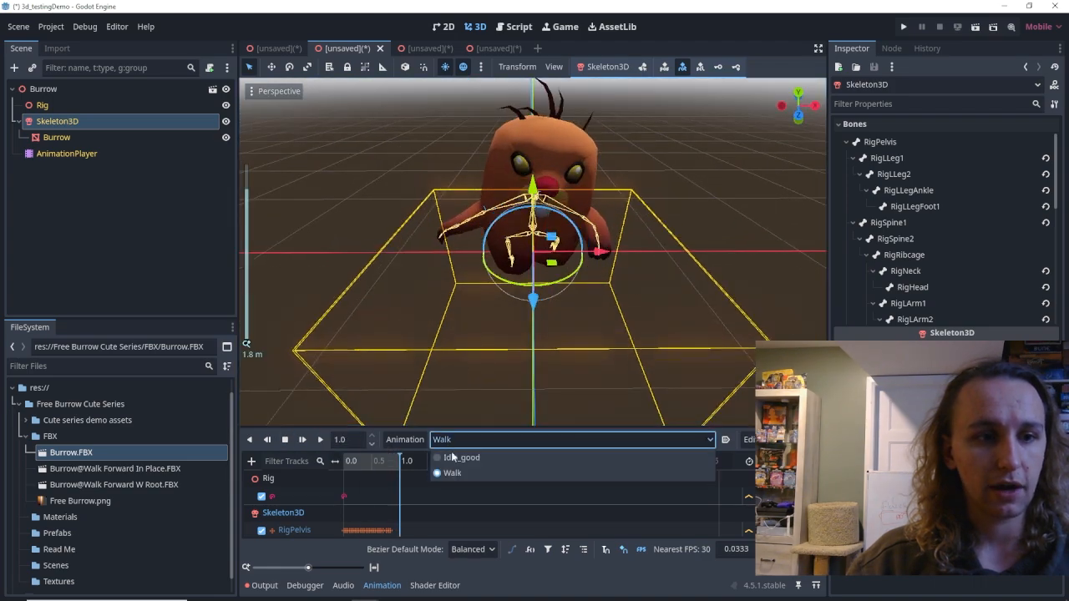
click(453, 459)
click(685, 304)
scroll(696, 293, down, 6)
middle_drag(697, 293, 744, 285)
key(ctrl+s)
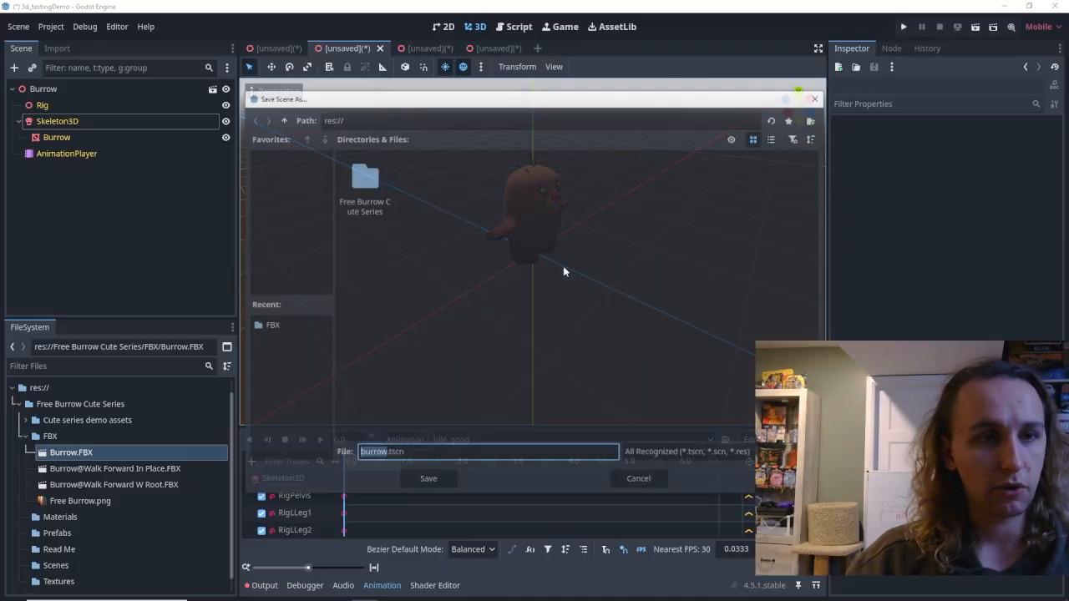
click(433, 478)
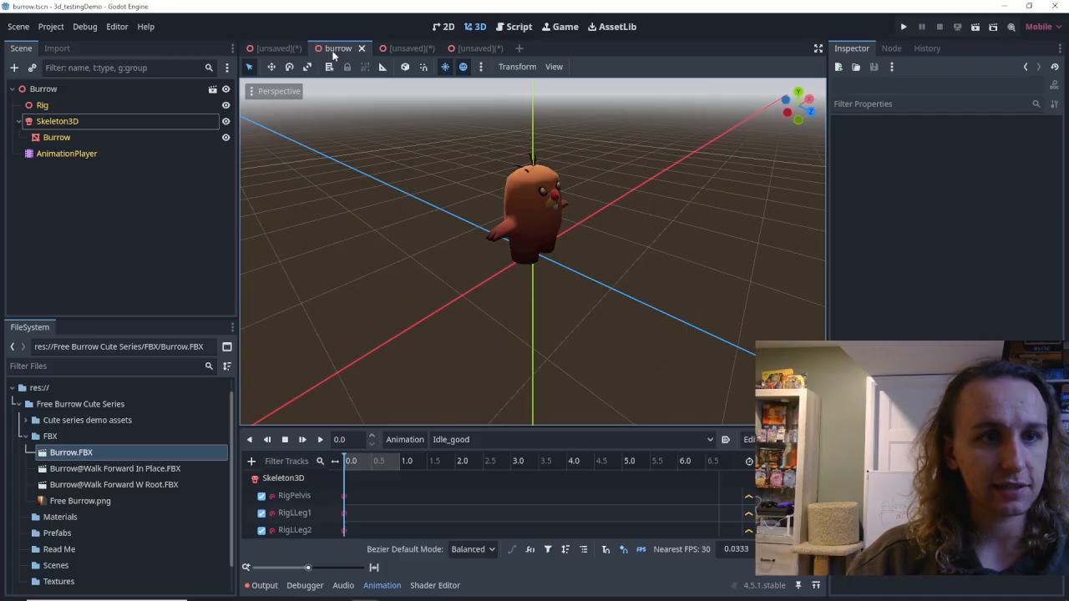
Inspect the saved Burrow in its Walk and Idle_good poses from several angles using its AnimationPlayer.
middle_drag(499, 231, 409, 253)
scroll(553, 238, up, 4)
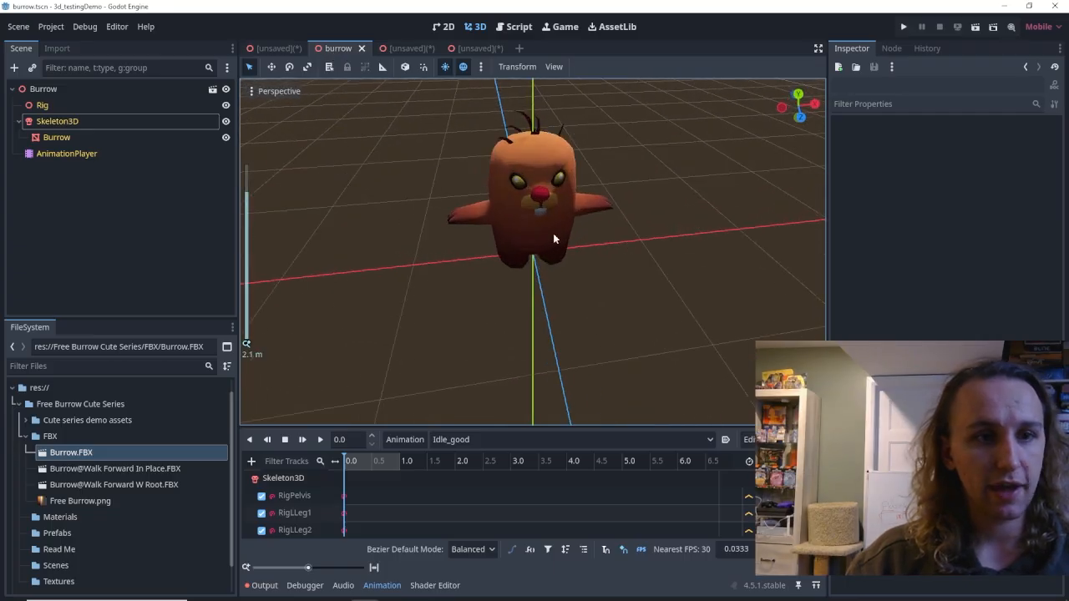
click(65, 157)
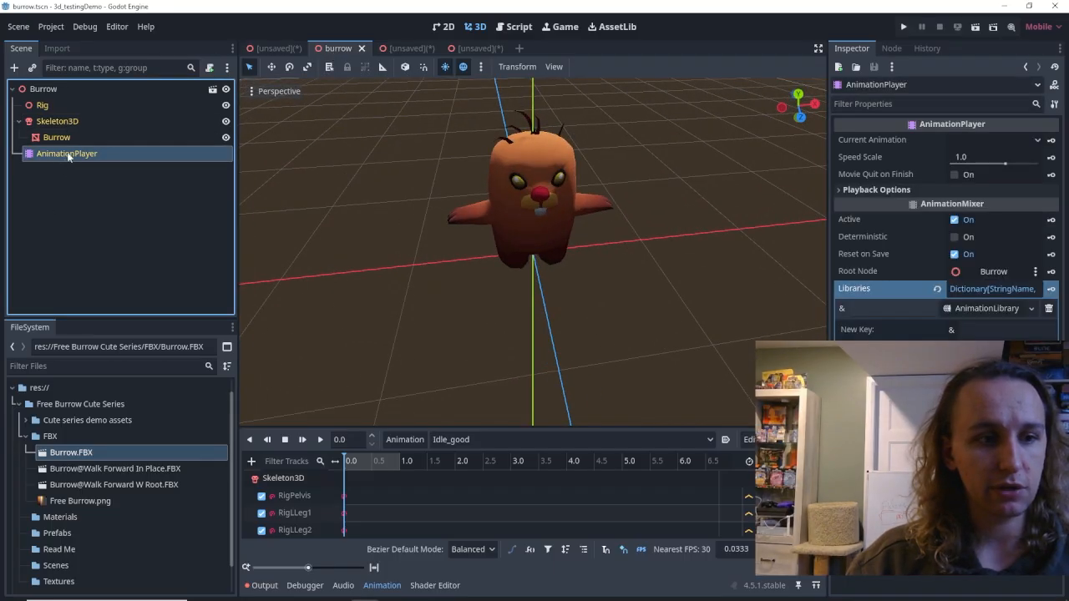
click(453, 440)
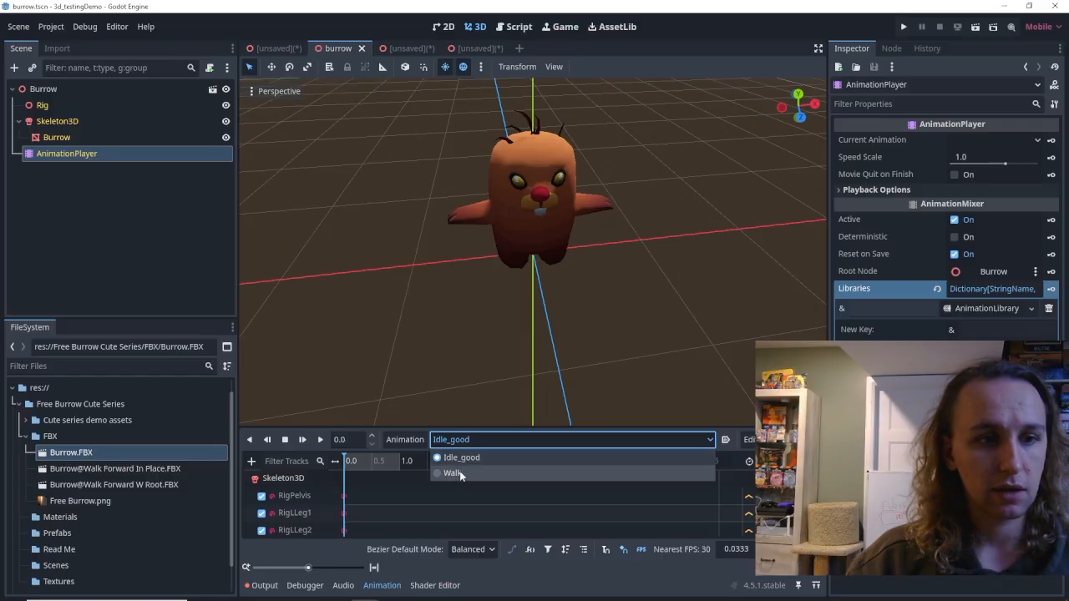
click(447, 470)
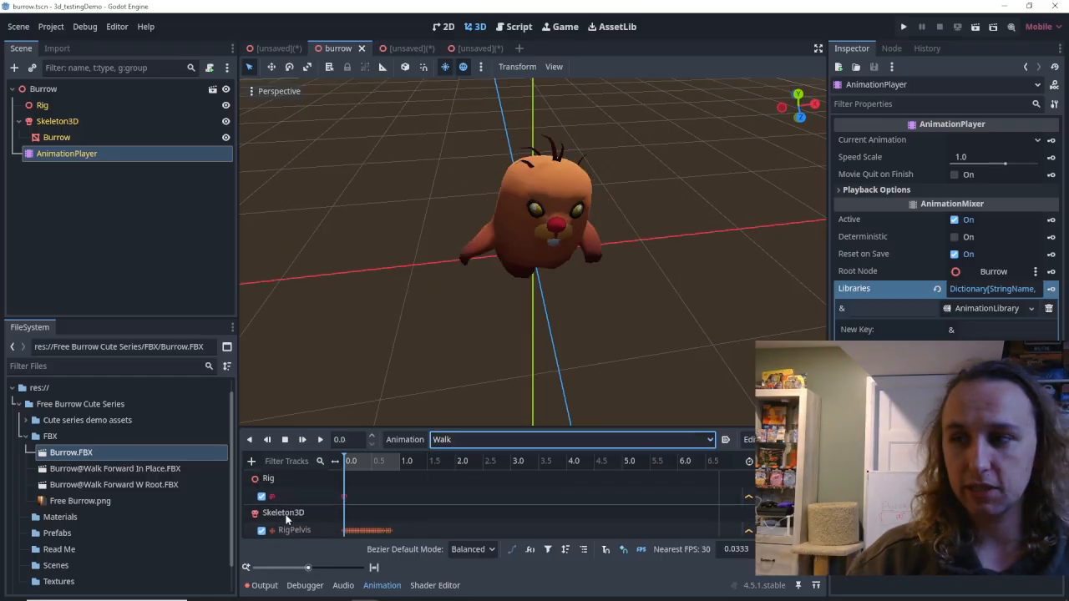
click(471, 439)
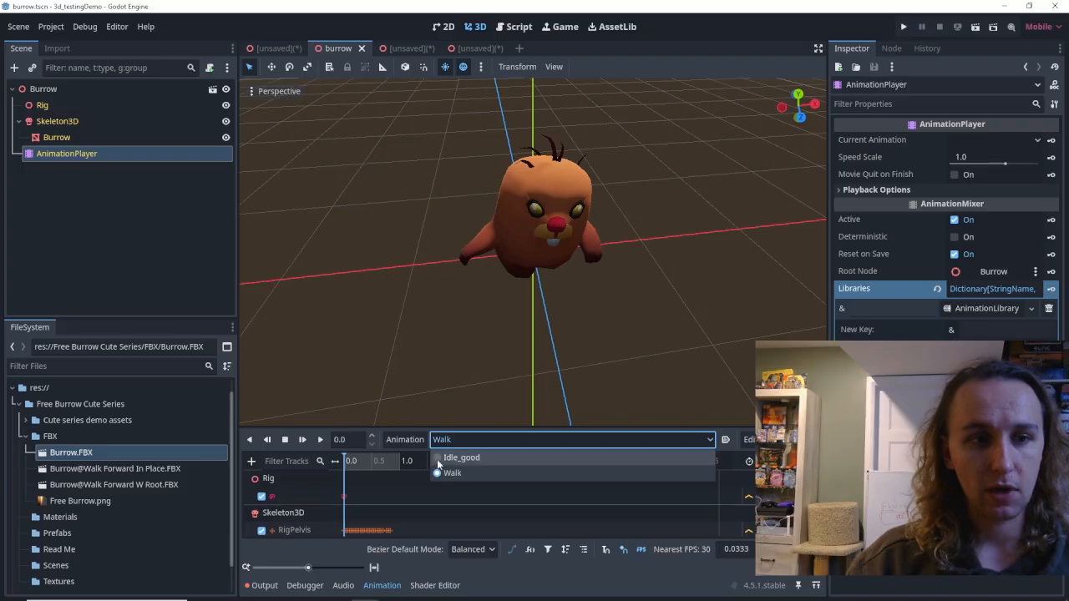
click(445, 455)
scroll(507, 298, down, 3)
middle_drag(507, 297, 539, 195)
scroll(562, 160, up, 7)
scroll(547, 244, down, 3)
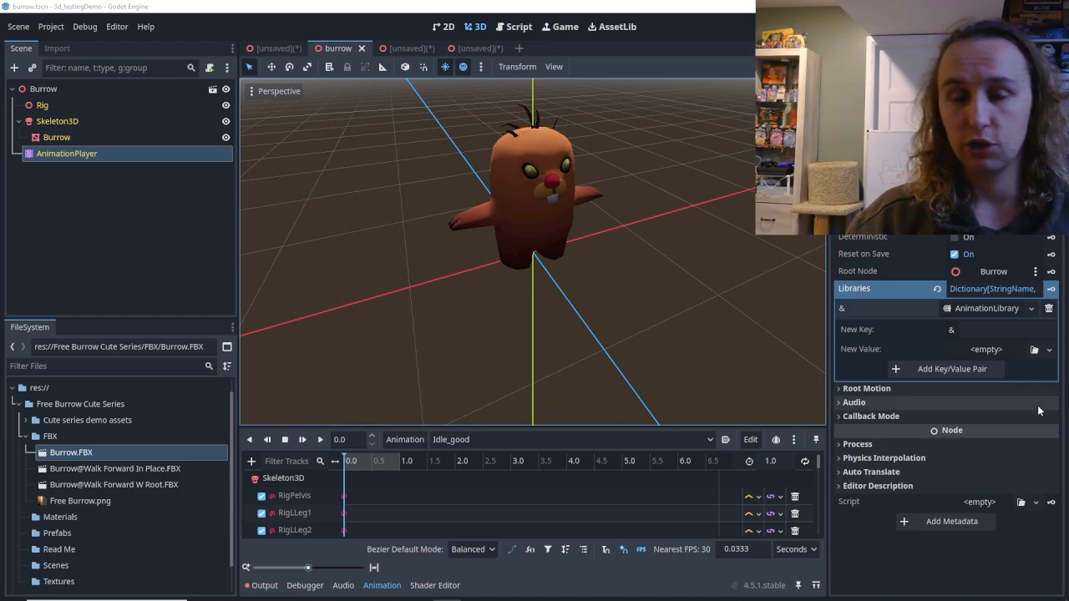
Switch to the 3d_testing project, open 3d_testScene, and select the Burrow instance.
mouse_move(364, 589)
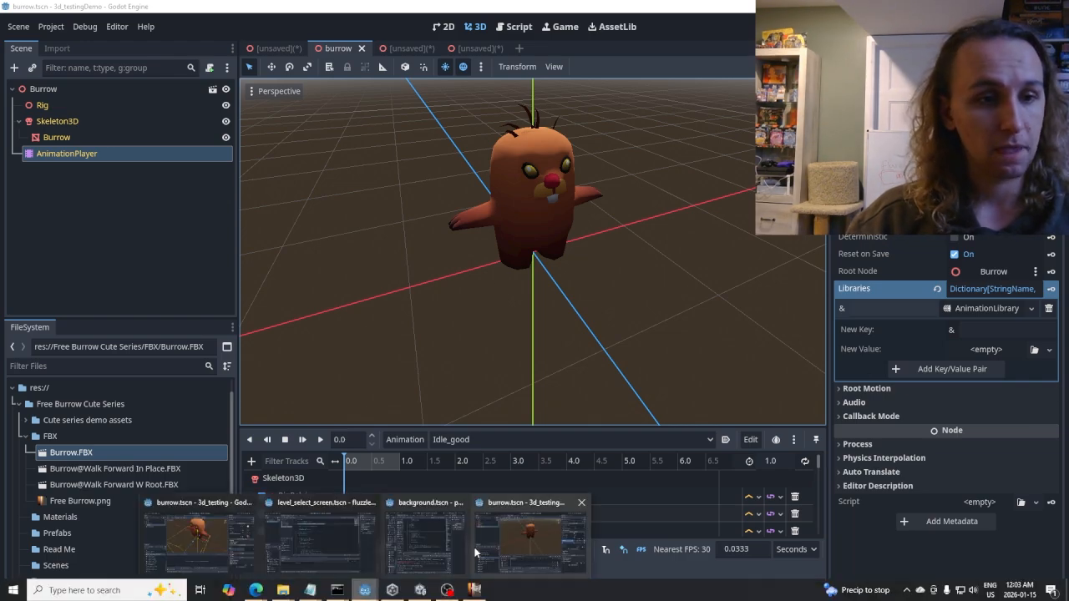
mouse_move(184, 557)
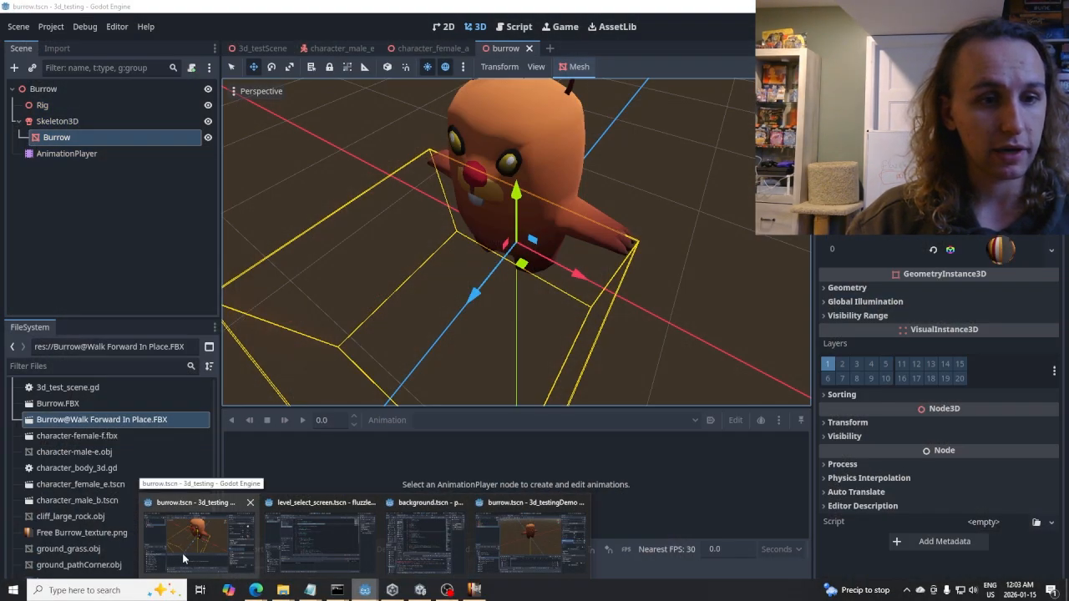
click(221, 553)
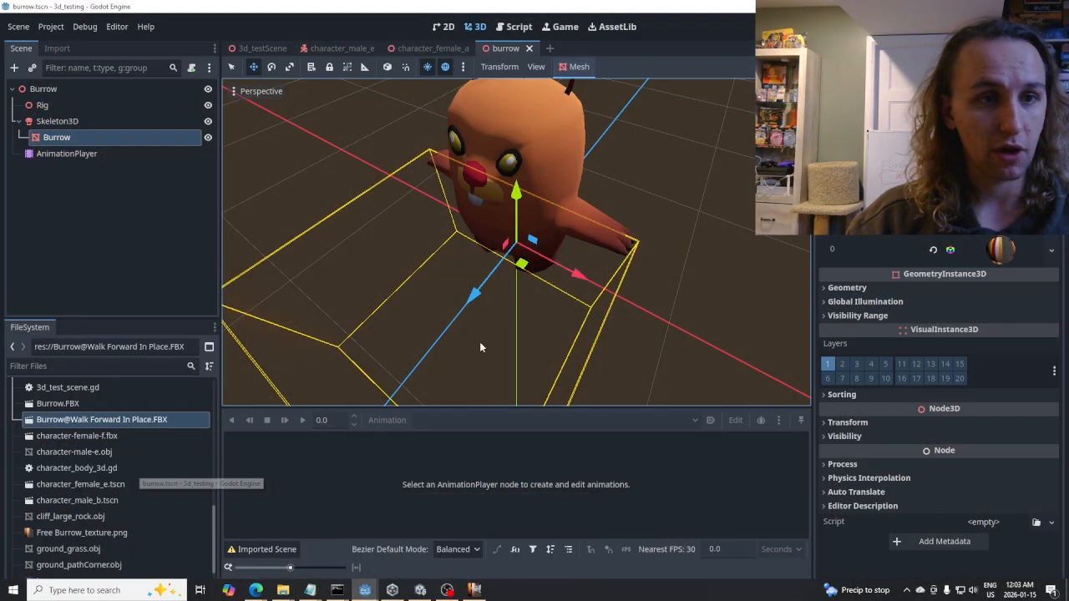
click(266, 48)
middle_drag(507, 214, 546, 215)
click(519, 167)
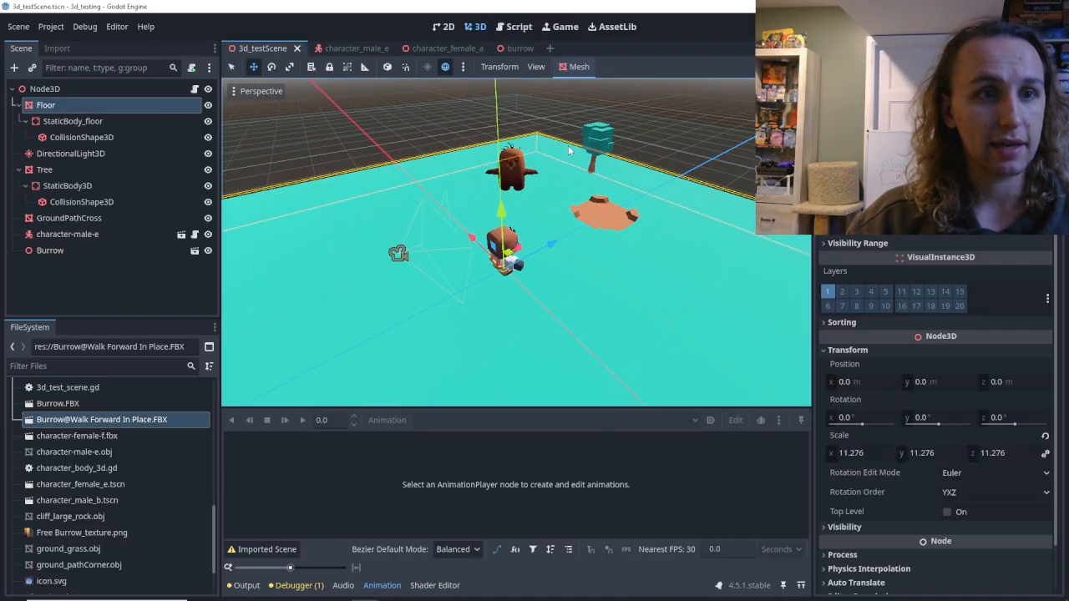
click(50, 251)
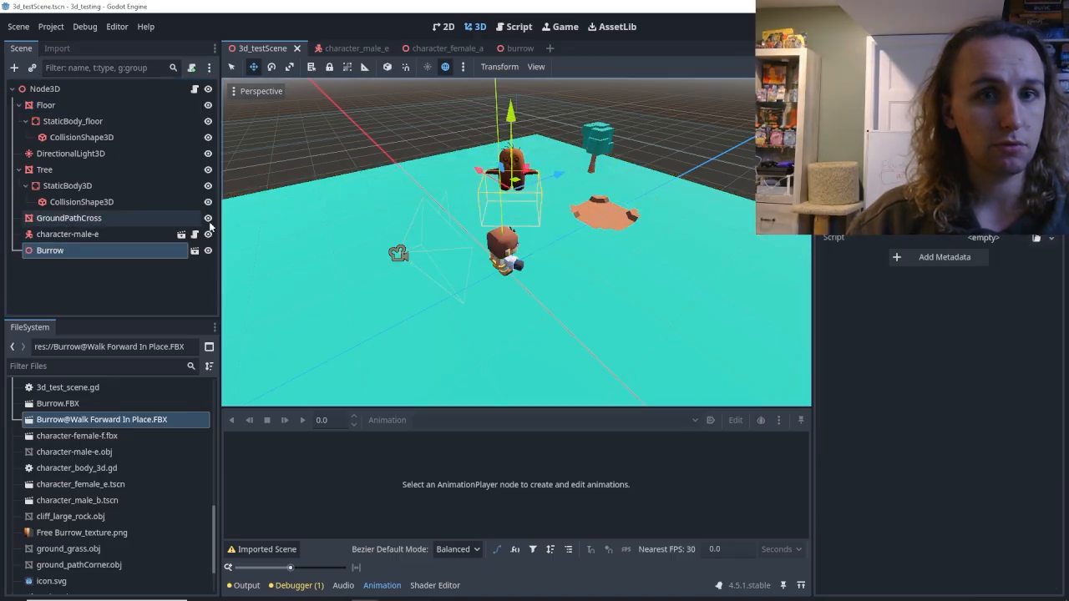
Run the 3d_testing project, walk the player character around near the Burrow, and stop the game.
click(885, 27)
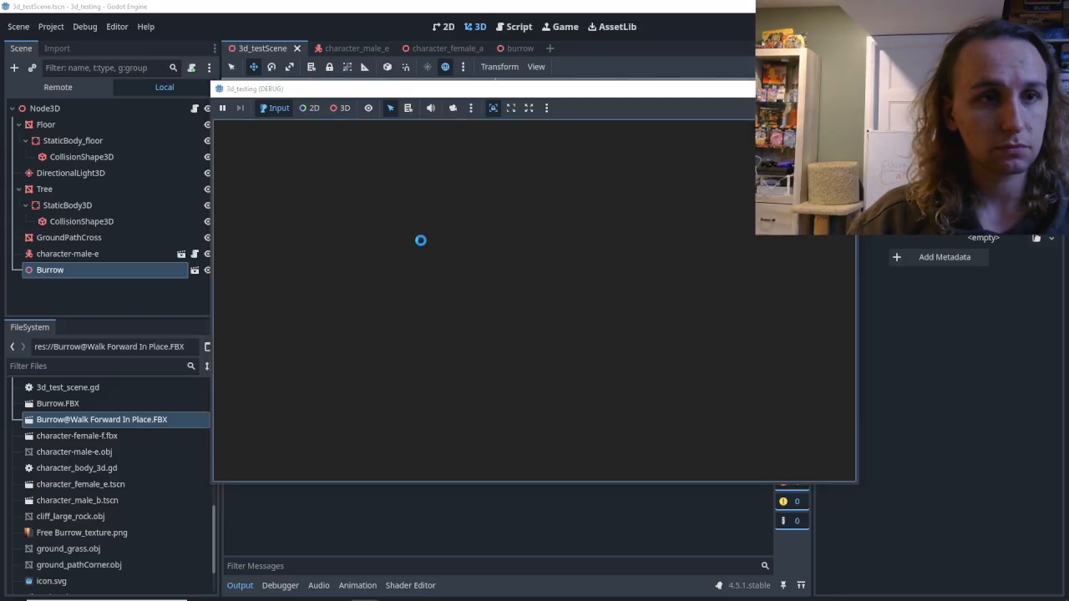
drag(558, 94, 507, 109)
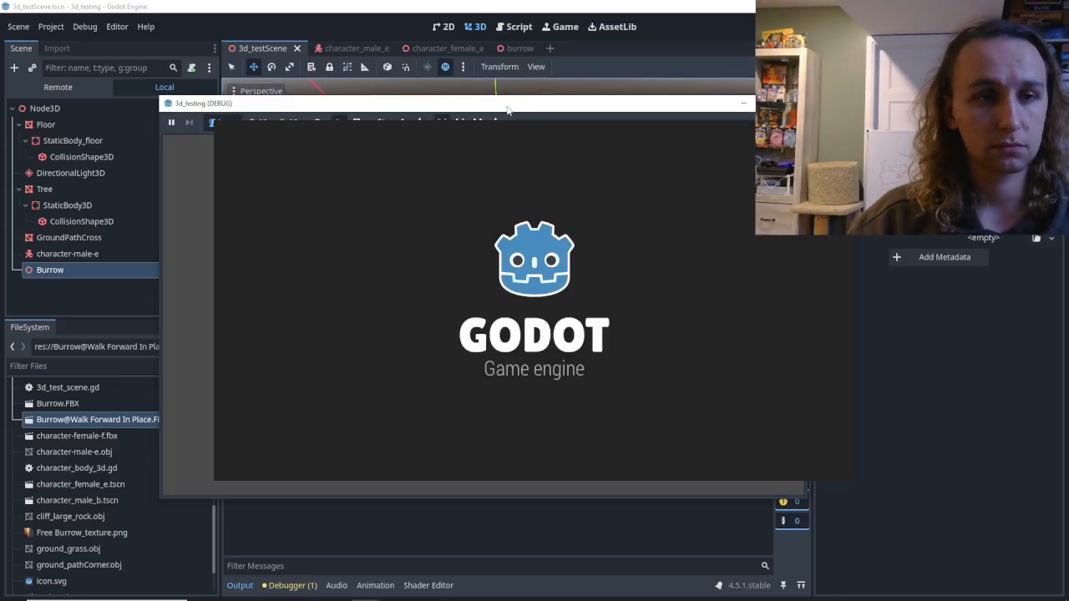
key(w)
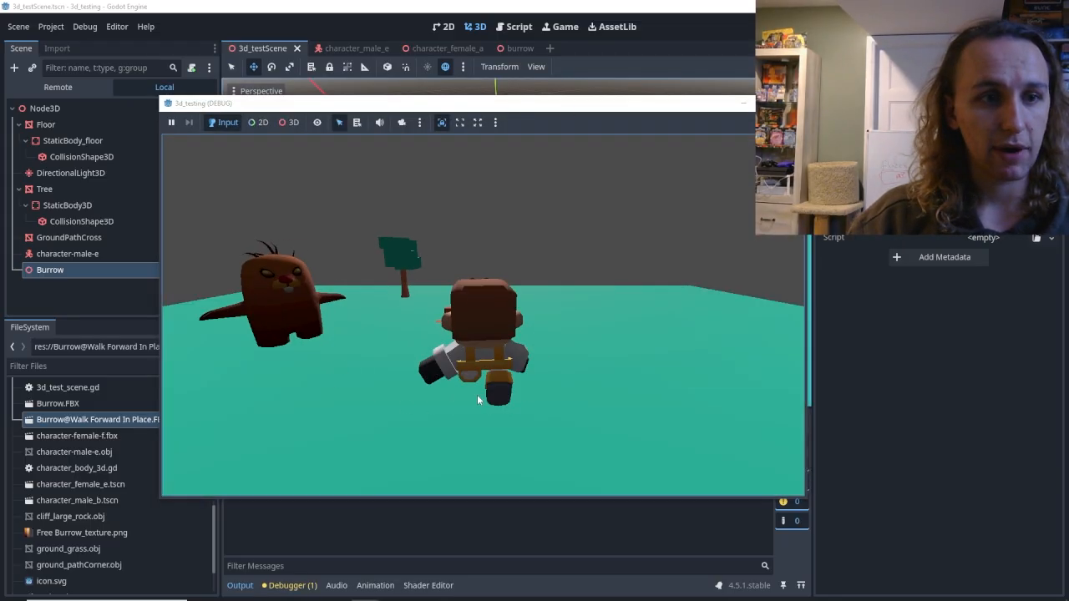
key(a)
key(d)
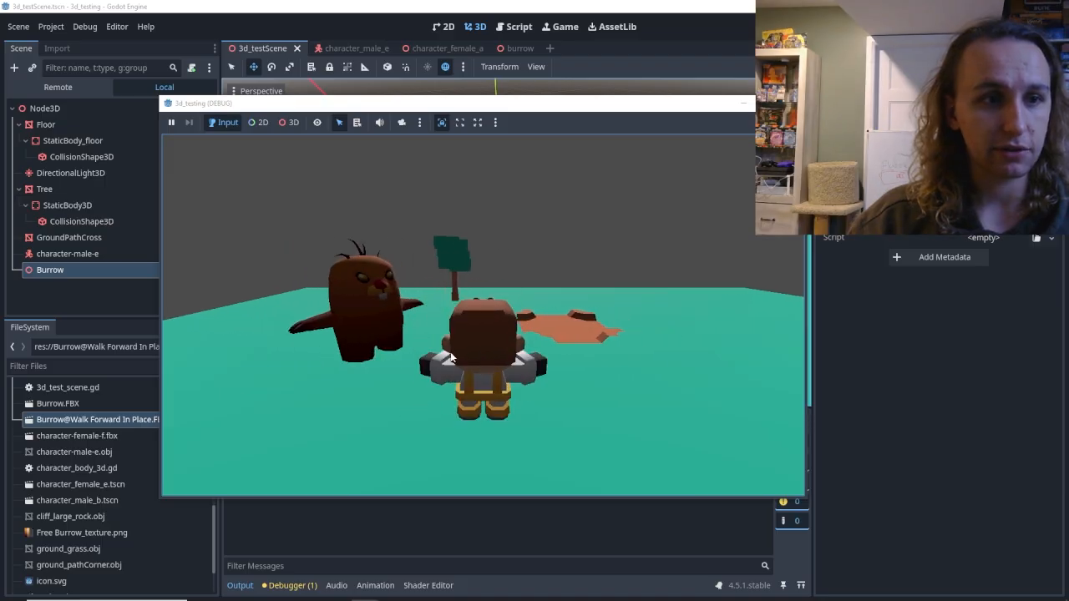
key(a)
key(F8)
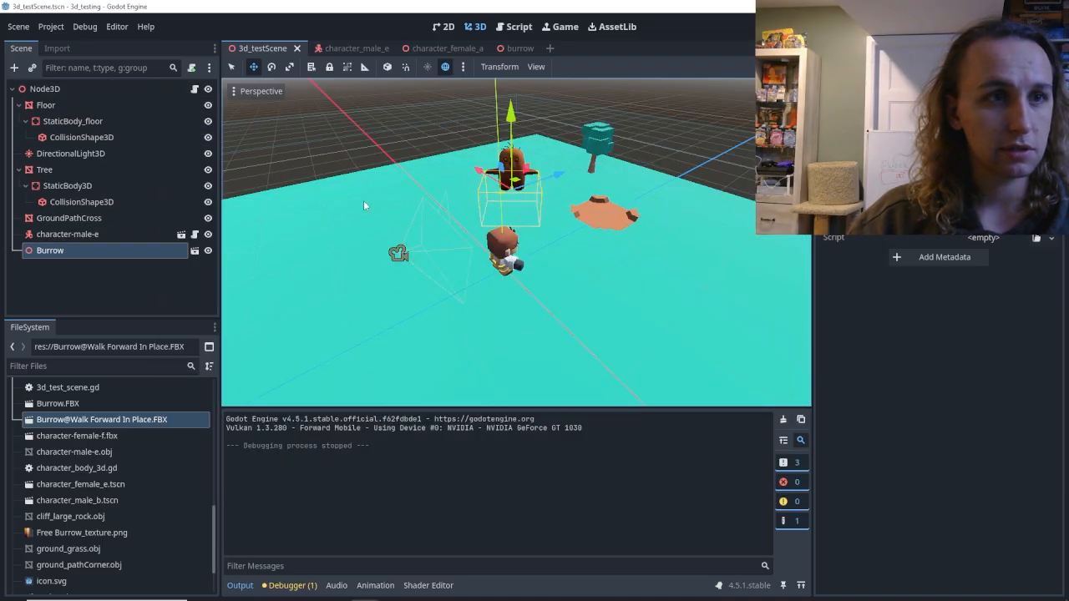
Change the AnimationPlayer call in the _ready function of 3d_test_scene.gd so the Burrow plays Walk.
click(98, 236)
click(98, 251)
click(194, 251)
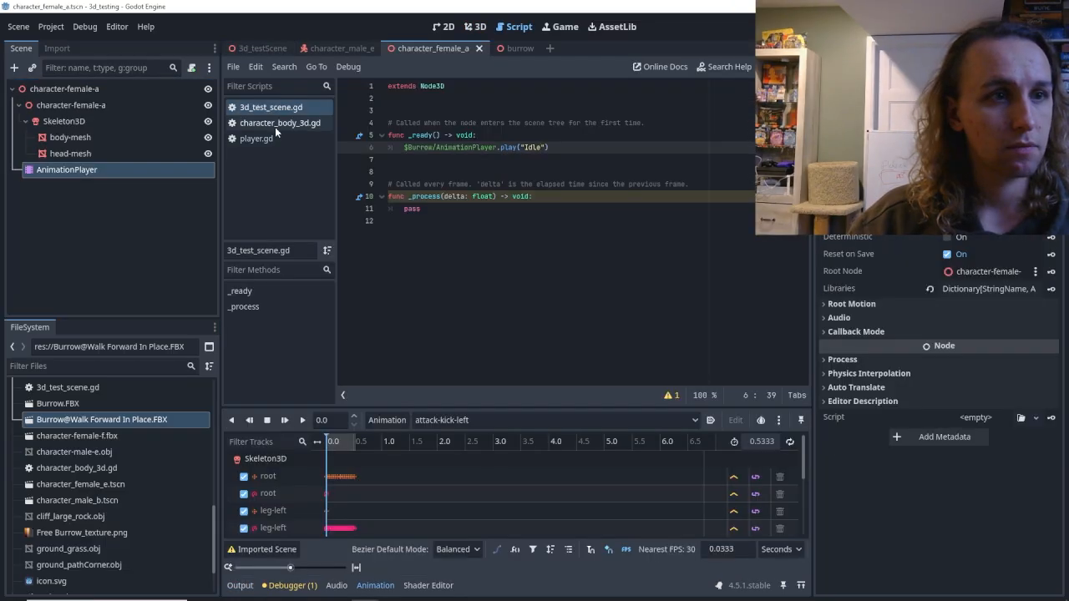
key(Down)
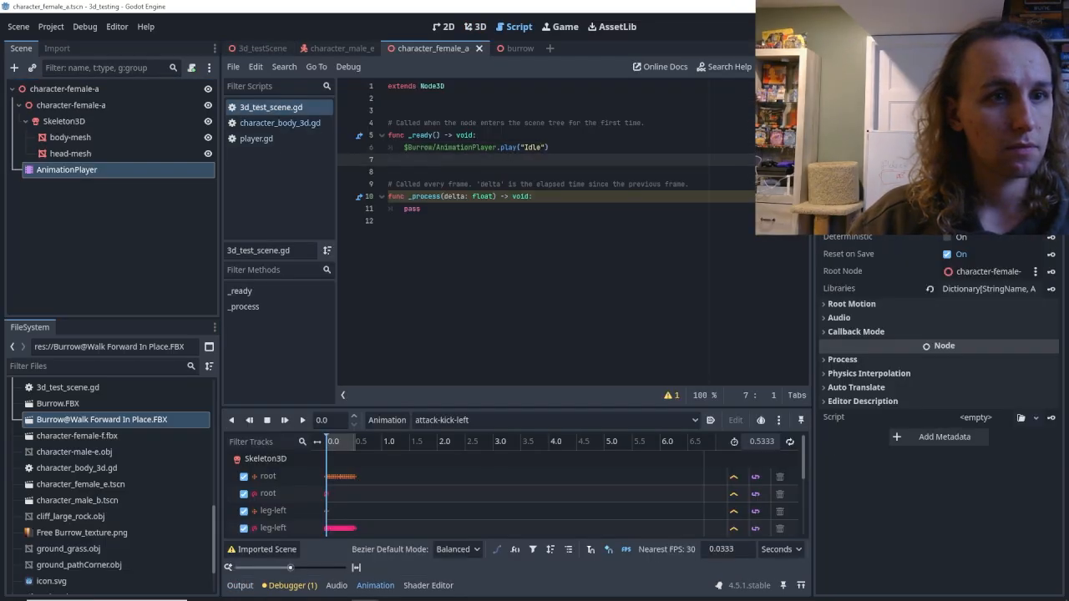
key(Up)
key(ctrl+BackSpace)
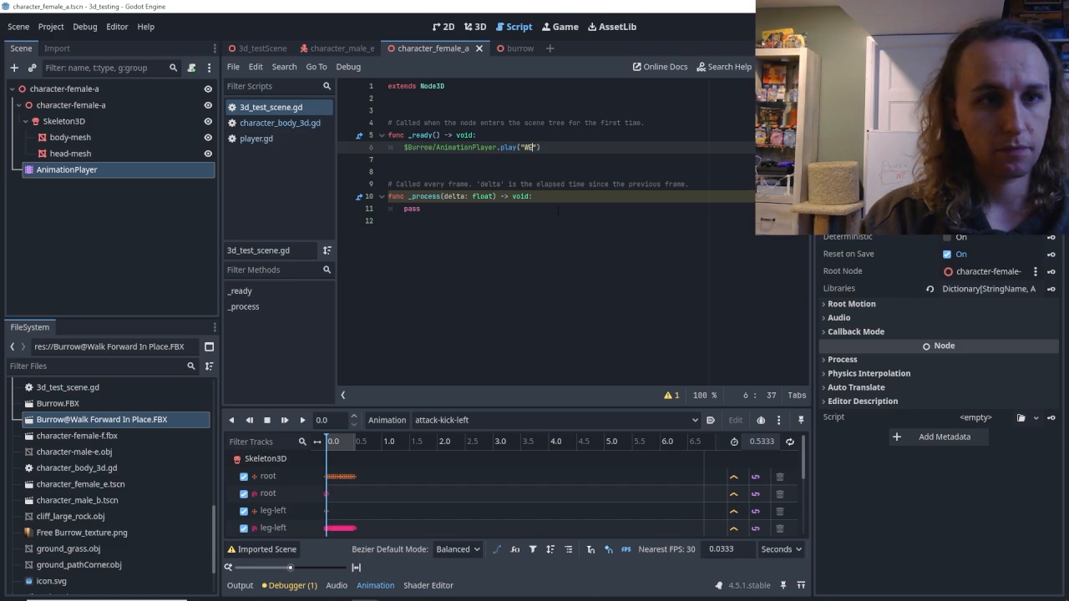
Run the project to watch the Burrow's walk animation in the game, and close the game window.
key(F5)
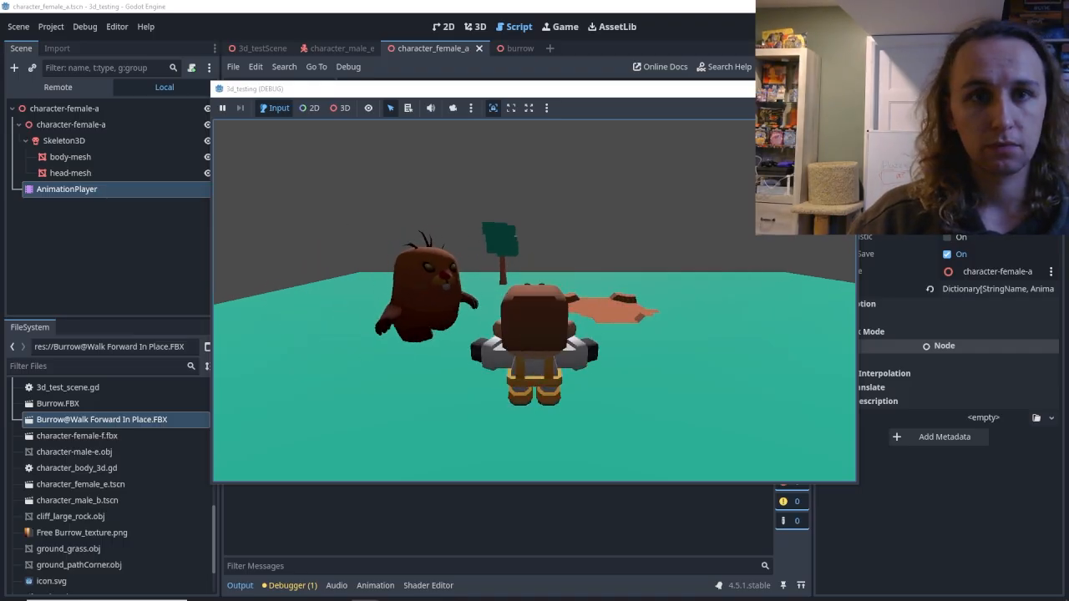
click(844, 88)
click(585, 313)
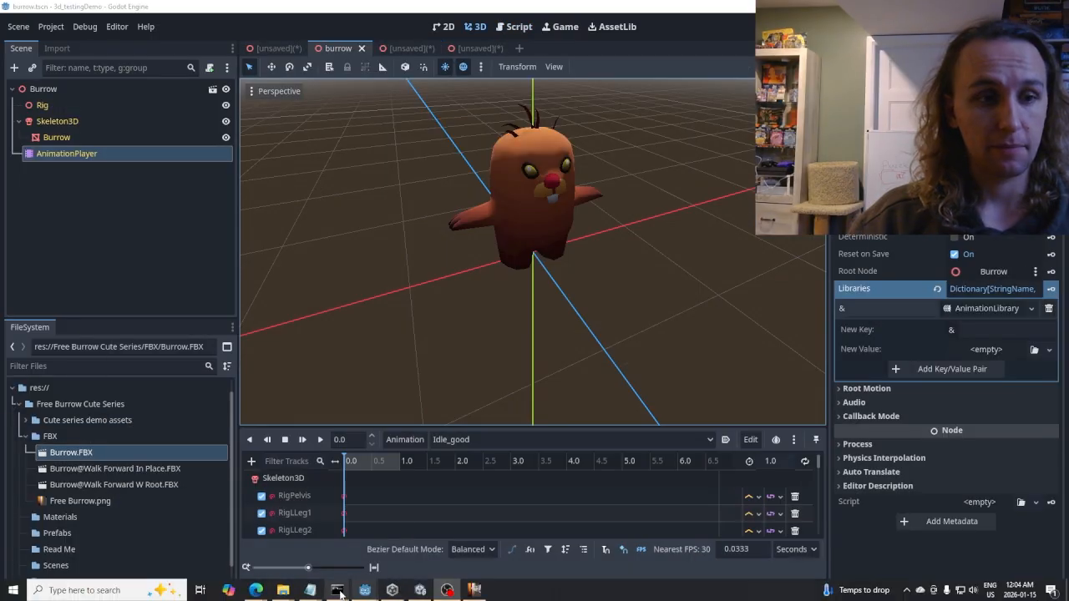
Switch to Microsoft Edge and browse the monster packs with and without evolution forms on Meshtint's Cute Series Evolution Wiki.
click(261, 595)
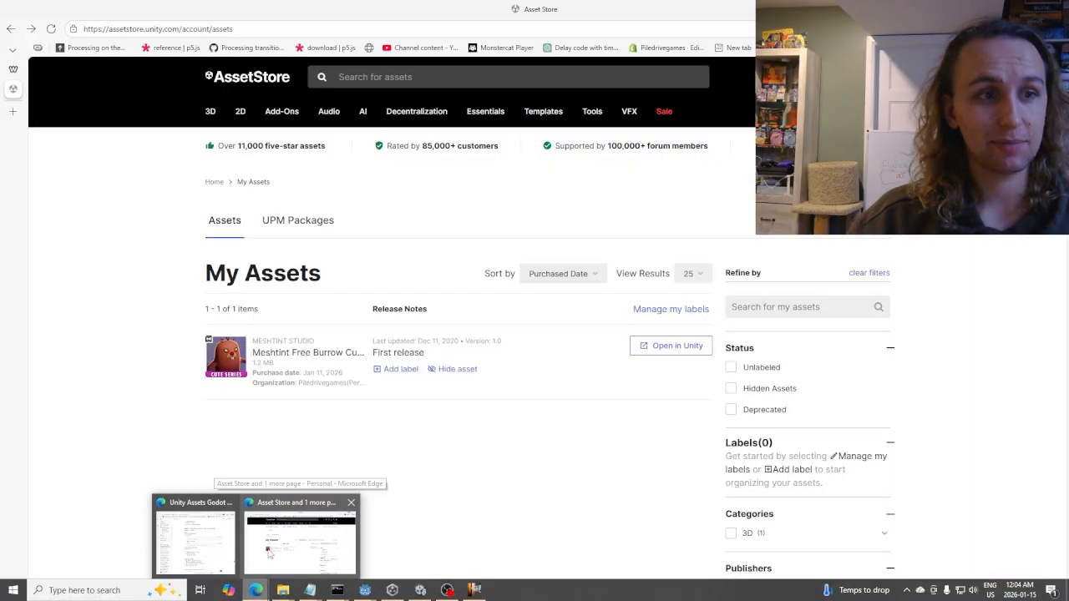
click(269, 553)
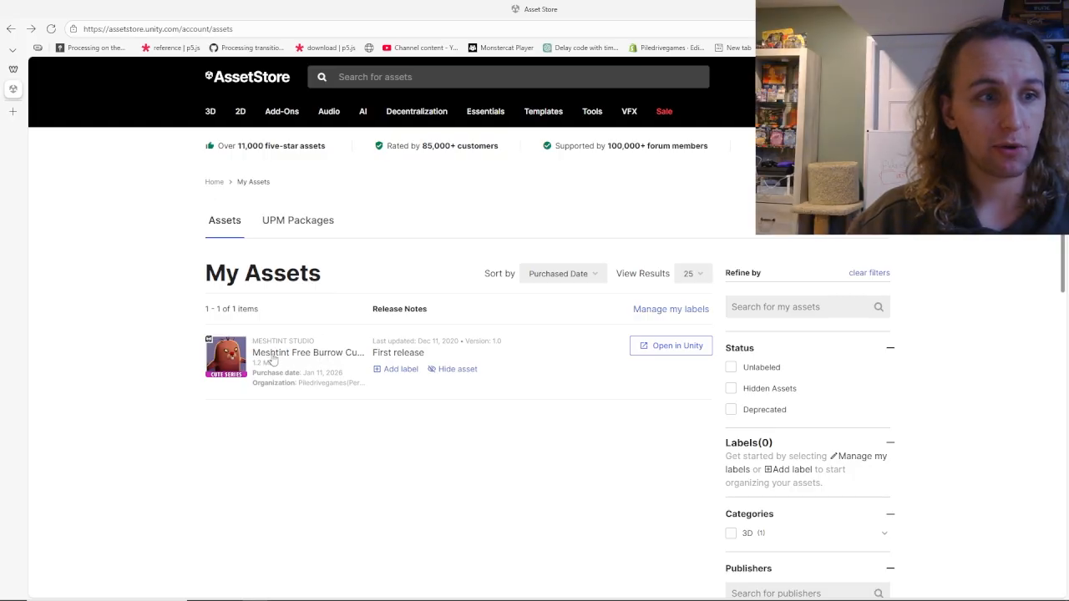
click(13, 69)
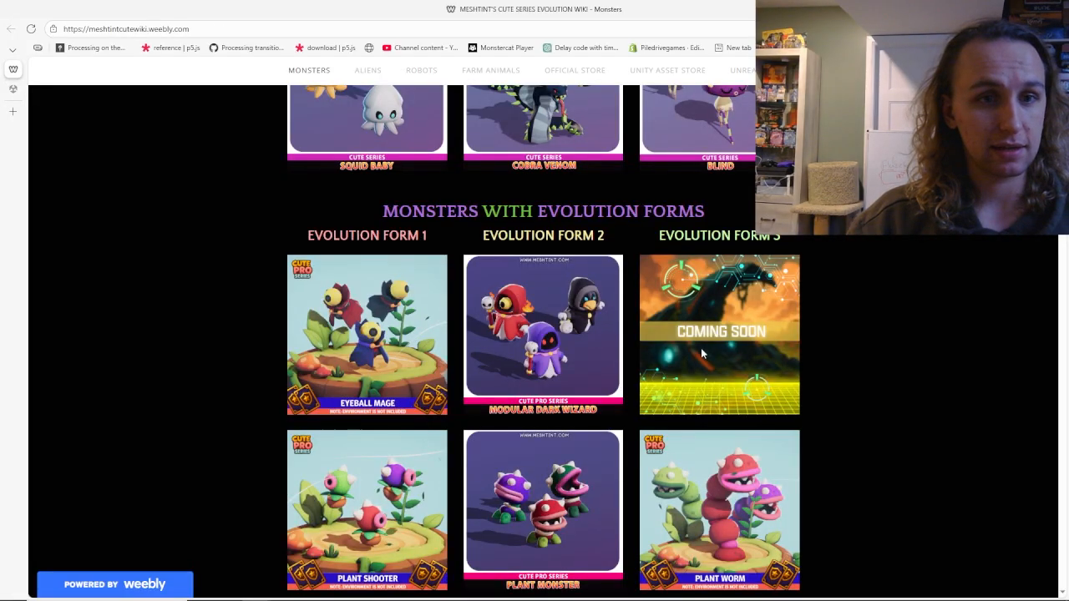
scroll(596, 326, down, 15)
scroll(596, 328, up, 20)
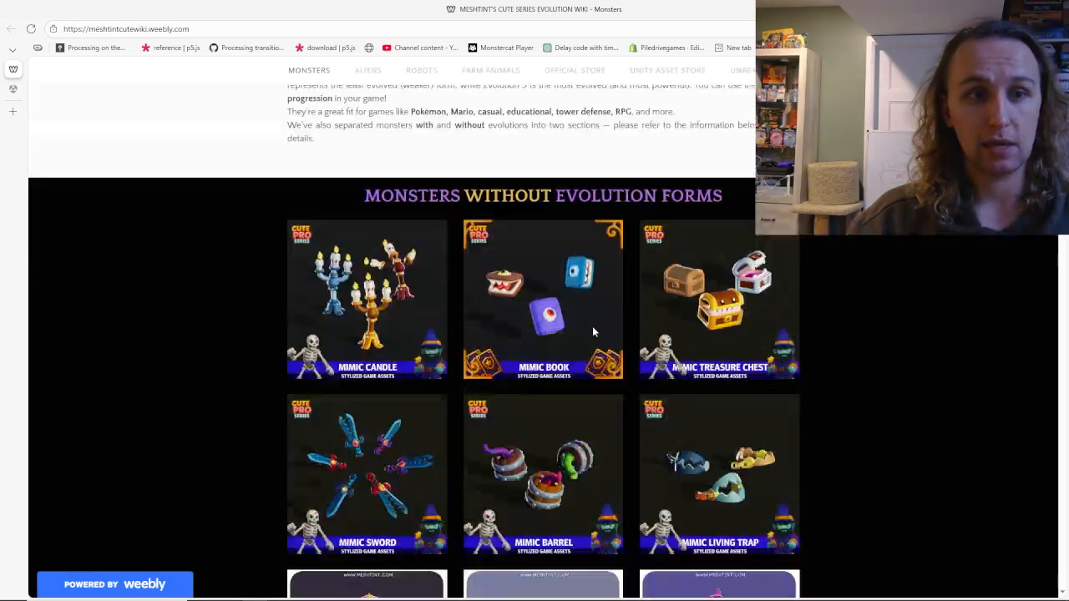
scroll(590, 327, down, 20)
scroll(584, 332, down, 10)
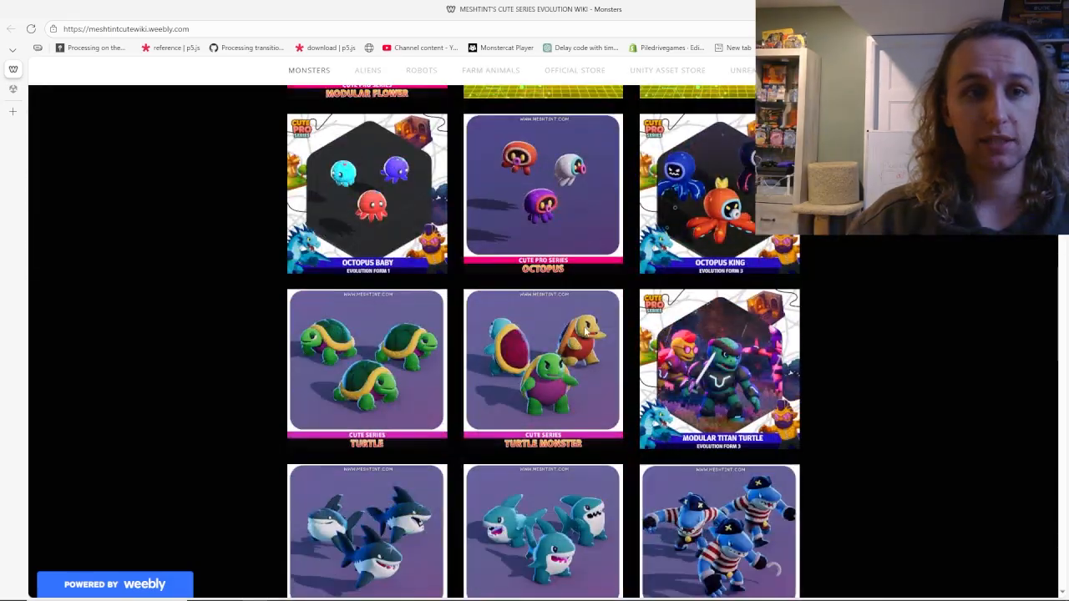
scroll(845, 274, down, 8)
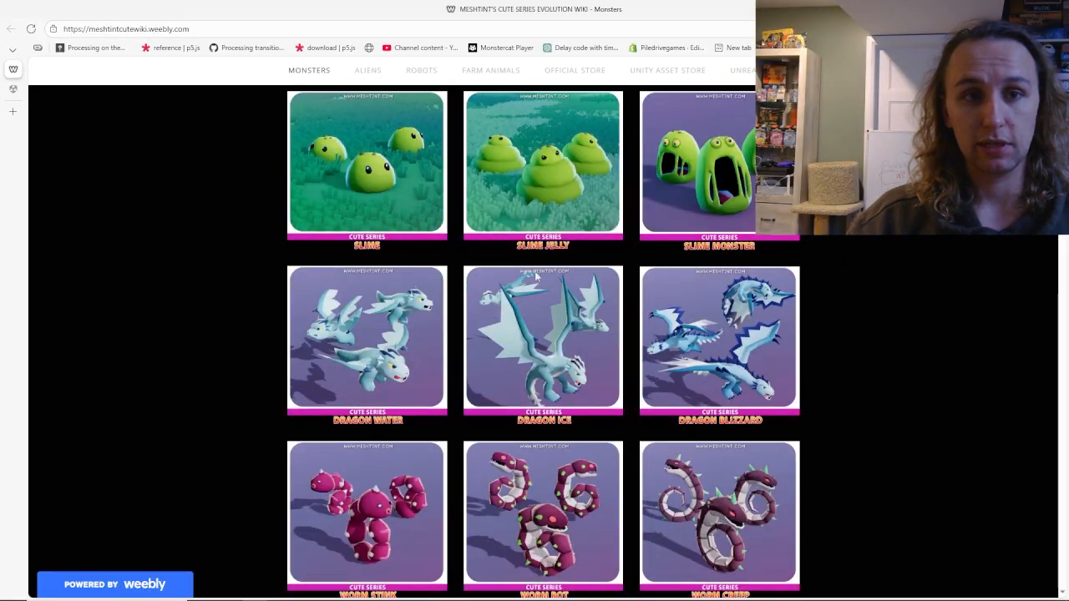
scroll(528, 280, down, 3)
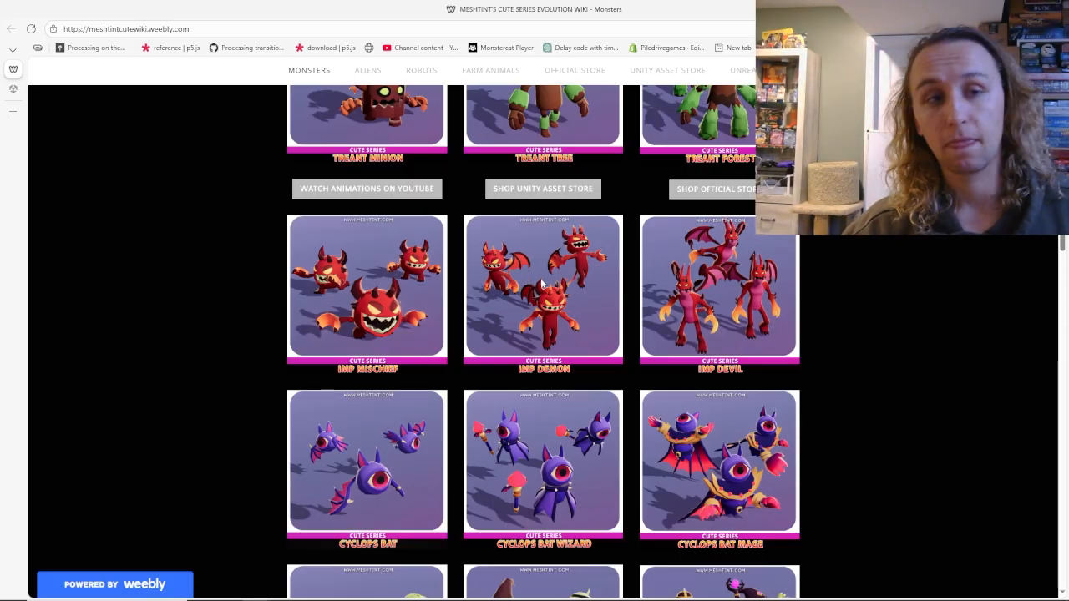
scroll(584, 365, down, 10)
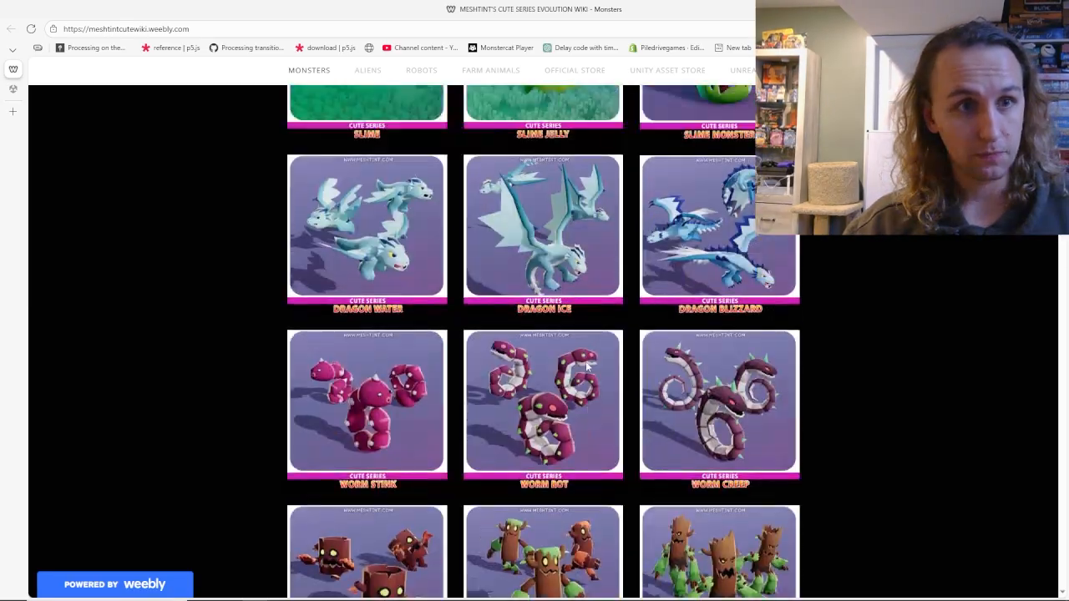
scroll(584, 364, down, 20)
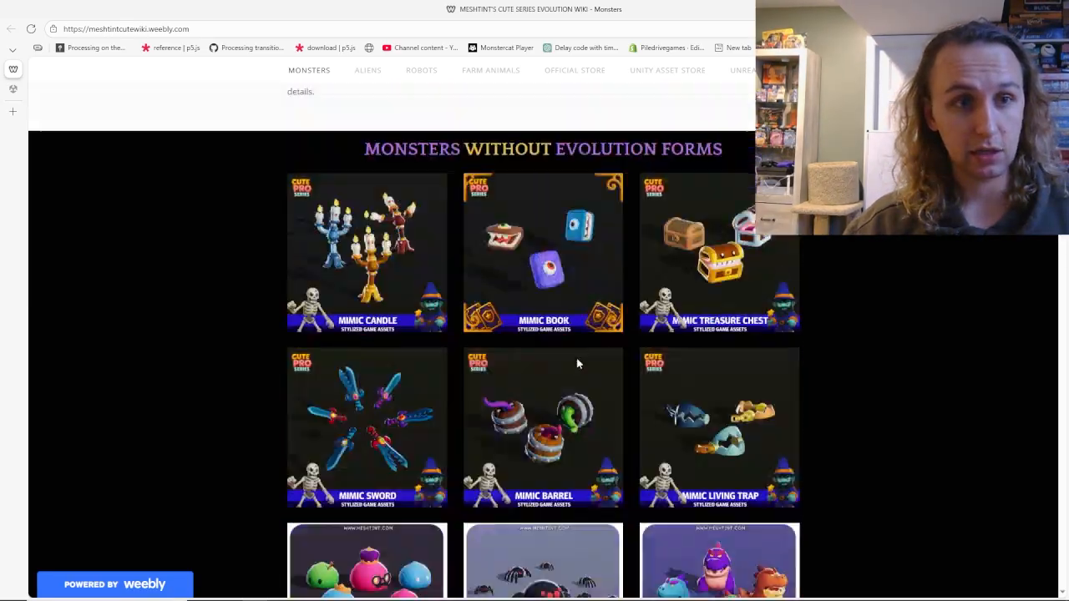
scroll(577, 363, up, 2)
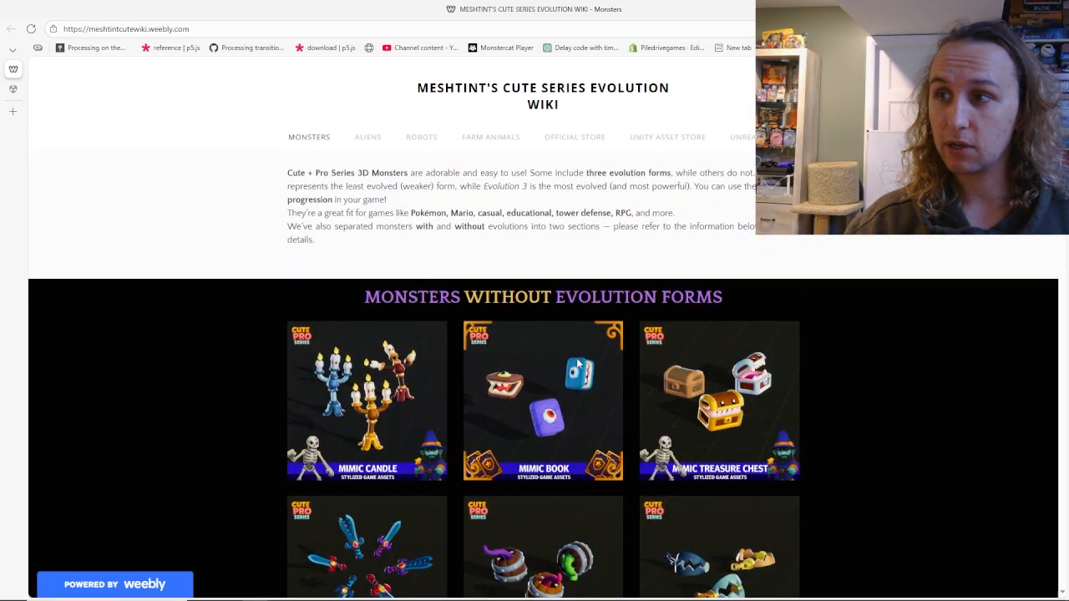